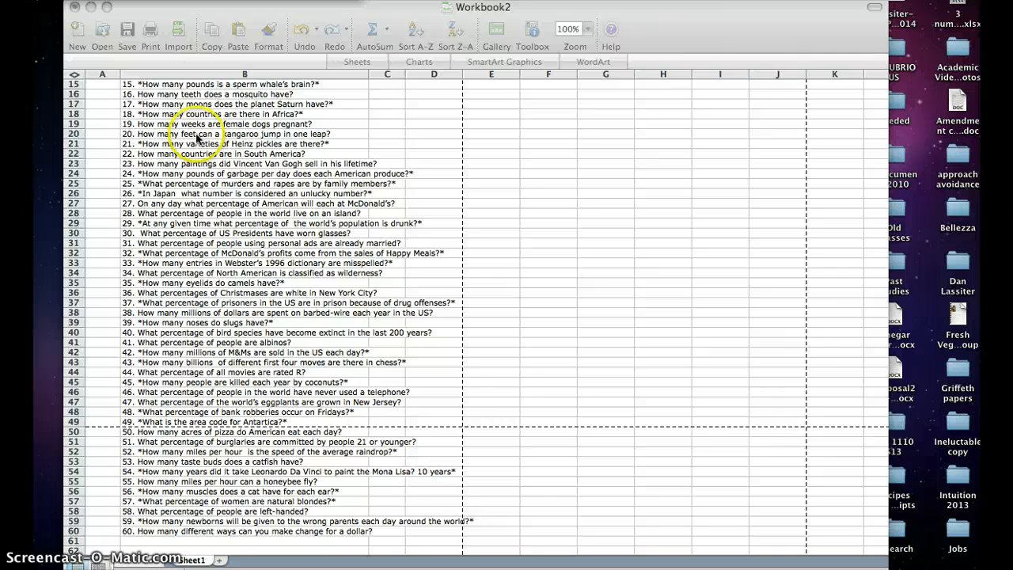
Number the questions in column A by entering 1, 2 and 3 in A1:A3 and filling the series down to row 60.
scroll(109, 132, up, 5)
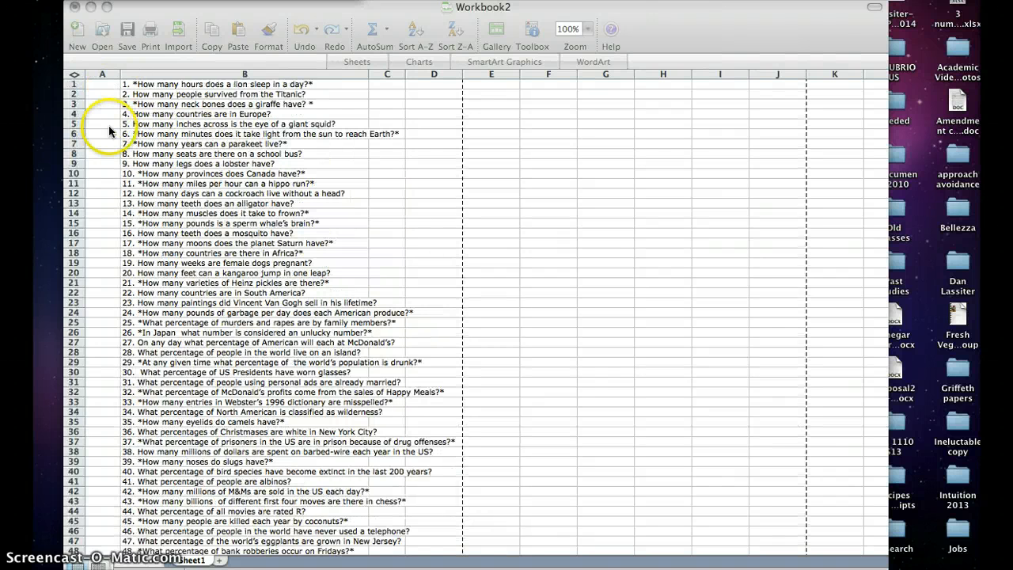
click(104, 84)
text(1)
key(Return)
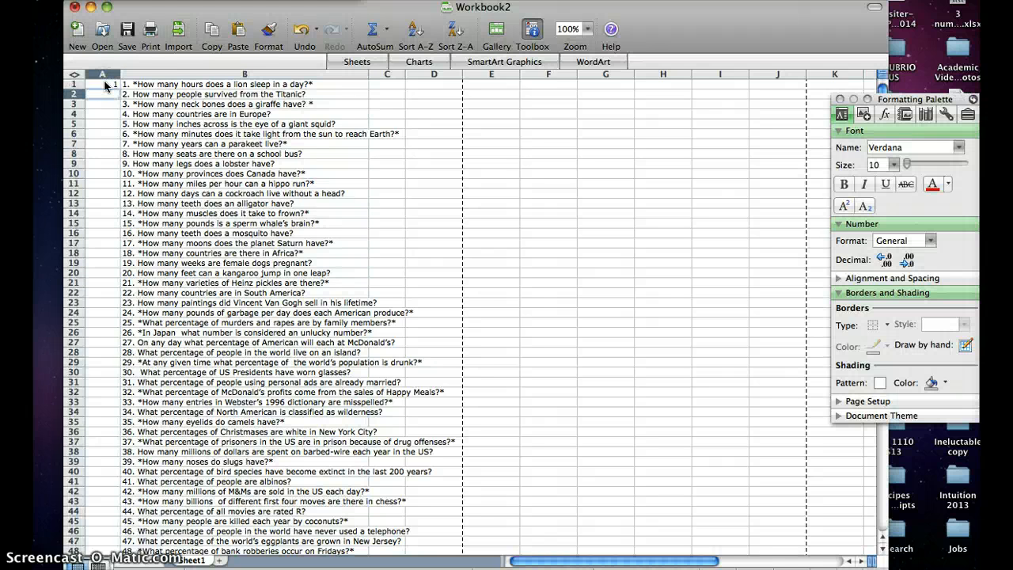
text(2)
key(Return)
text(3)
drag(109, 83, 124, 442)
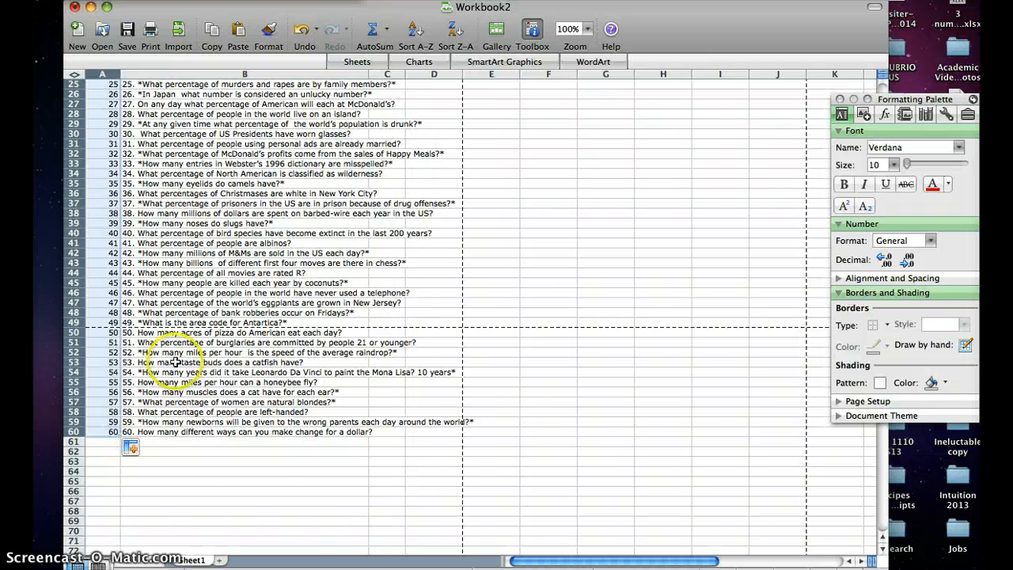
scroll(180, 345, up, 8)
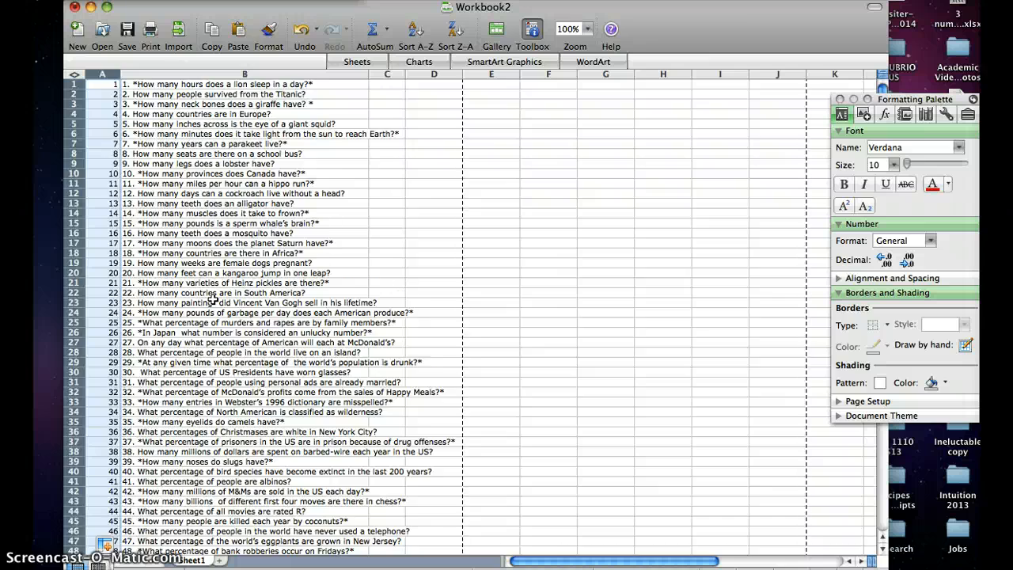
scroll(212, 299, down, 6)
scroll(214, 300, down, 3)
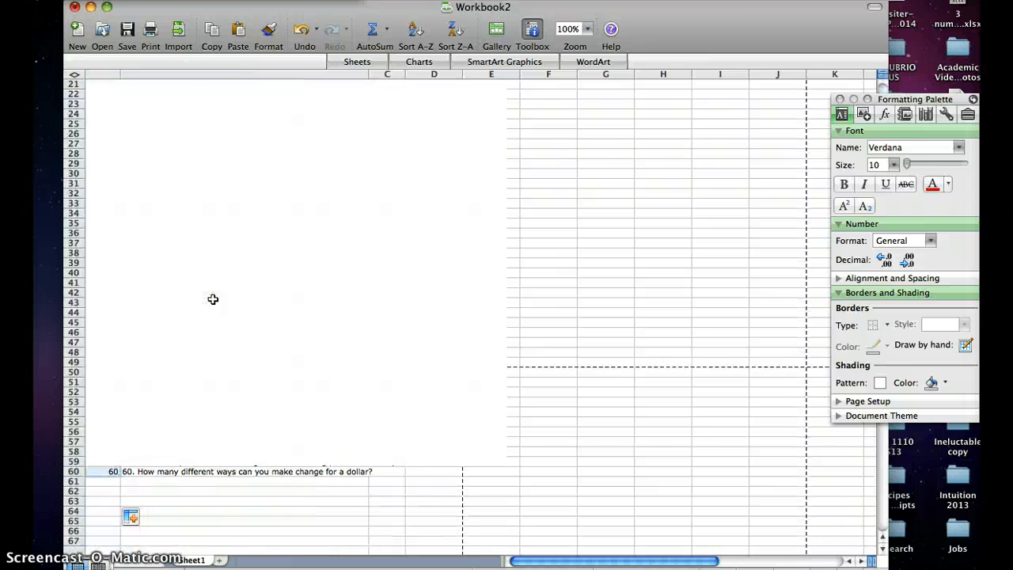
scroll(213, 300, up, 8)
scroll(212, 299, down, 14)
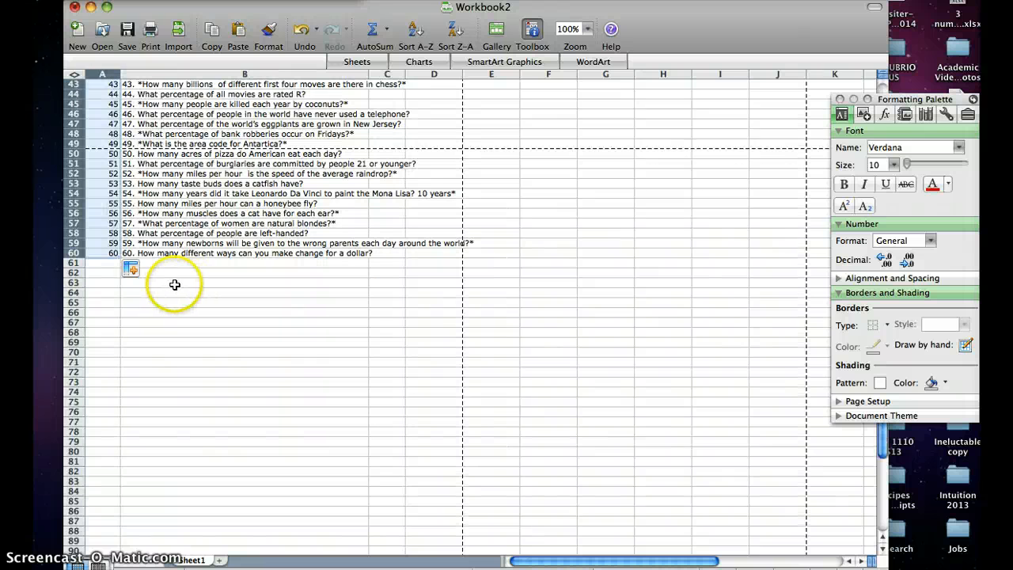
click(162, 277)
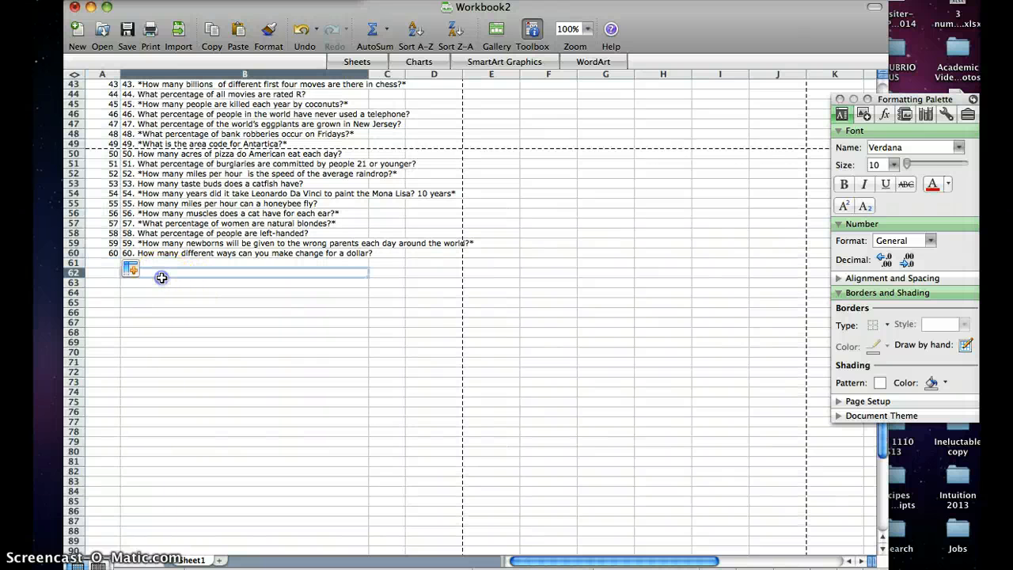
mouse_move(162, 277)
mouse_down()
mouse_move(172, 235)
mouse_move(170, 272)
mouse_up()
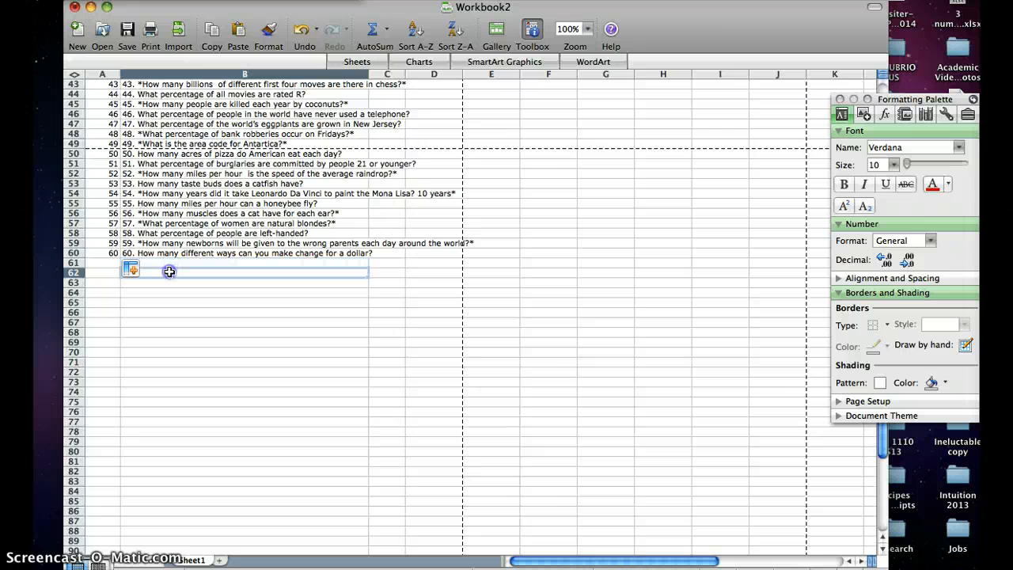
click(175, 234)
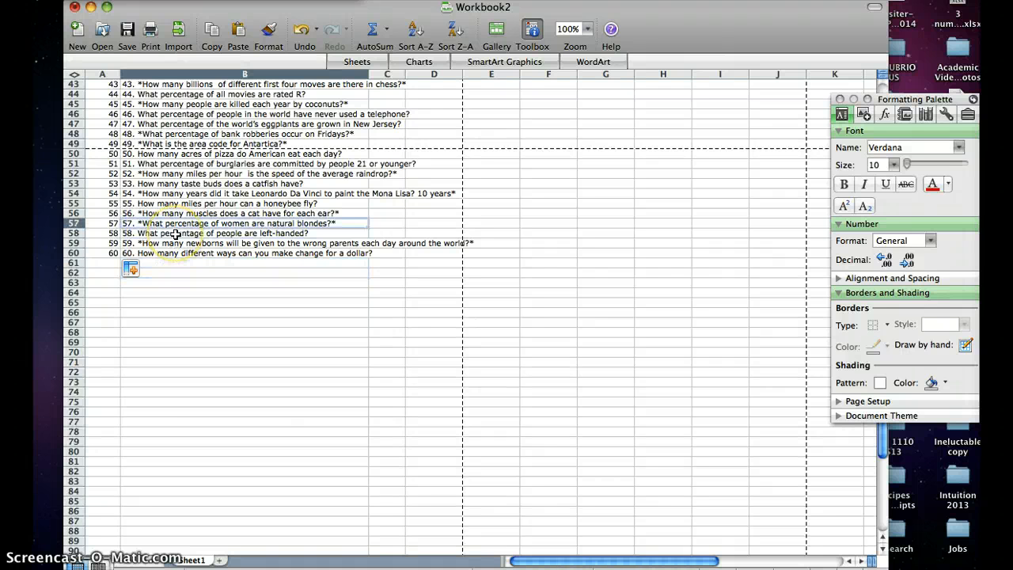
key(Up)
key(Up)
key(Up)
key(Up)
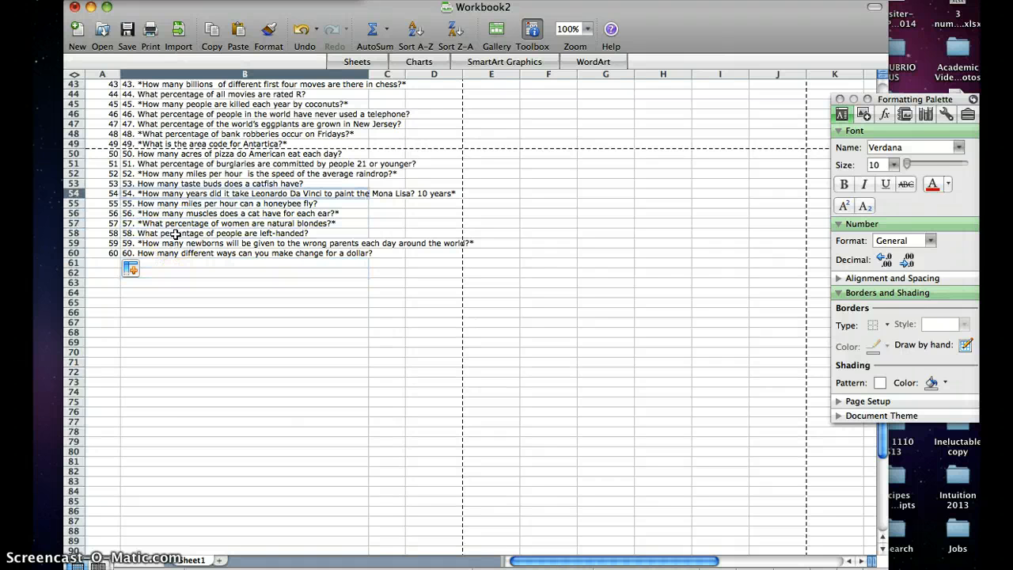
Enter [[pagebreak]] in cell B62, leaving one blank row below question 60.
key(Down)
key(Down)
key(Down)
key(Down)
key(Down)
key(Down)
key(Down)
key(Down)
key(Down)
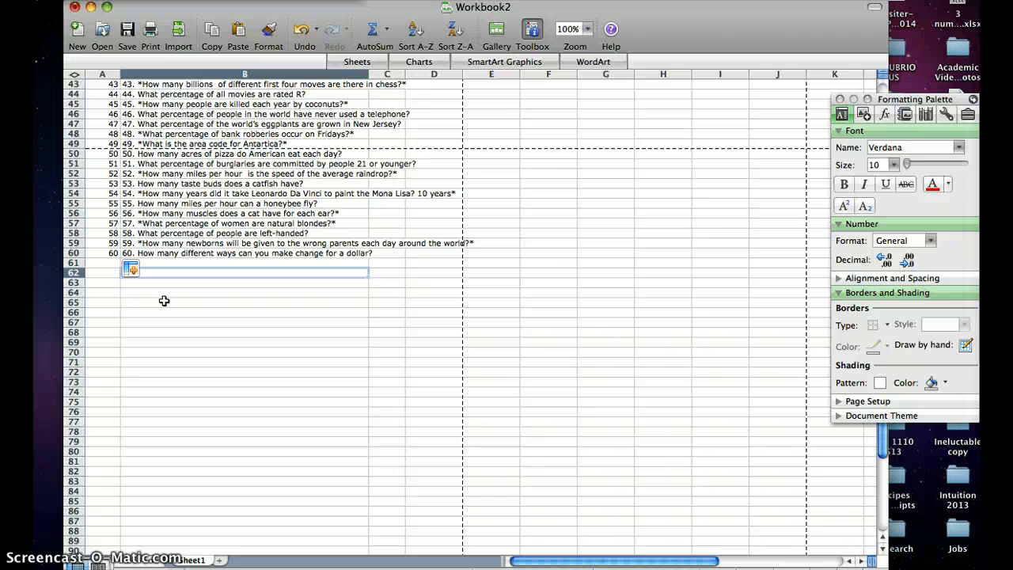
text([[pagebreak)
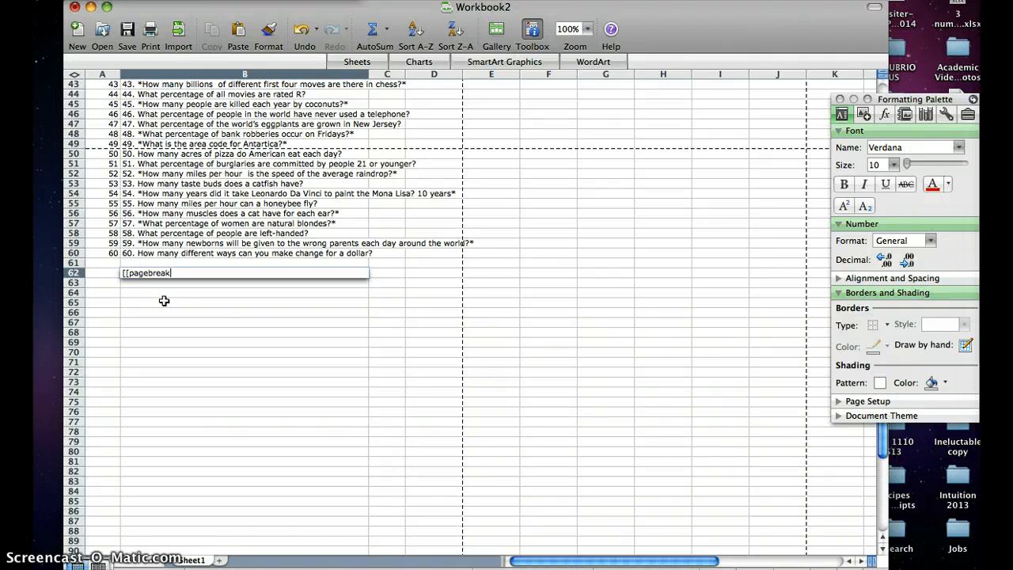
text(]])
click(198, 290)
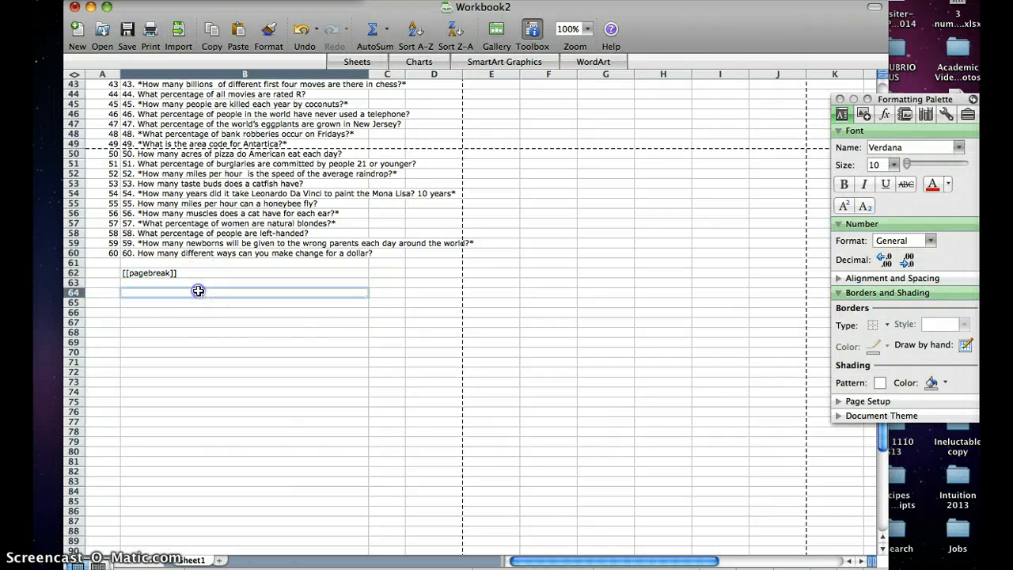
click(206, 273)
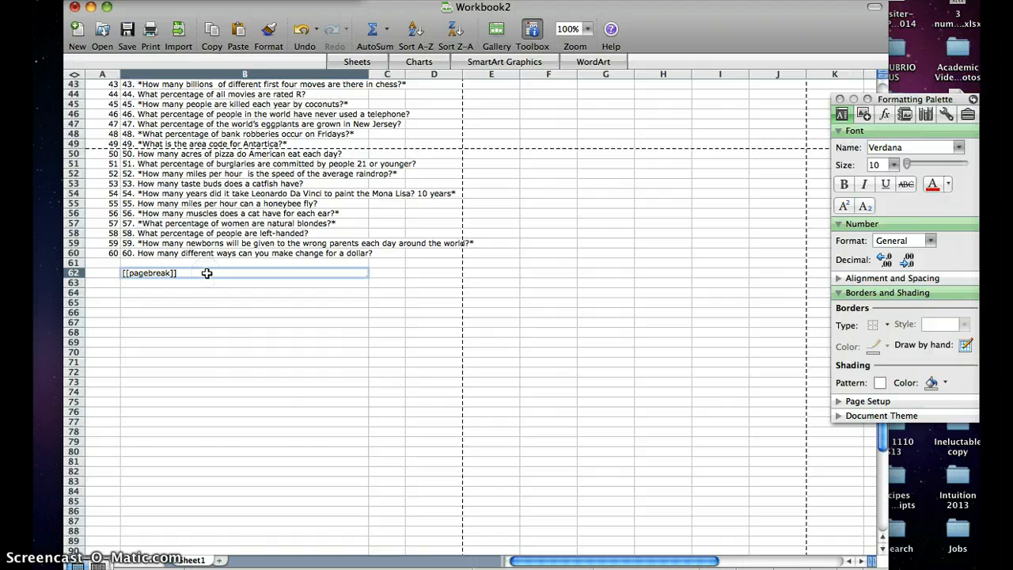
click(211, 236)
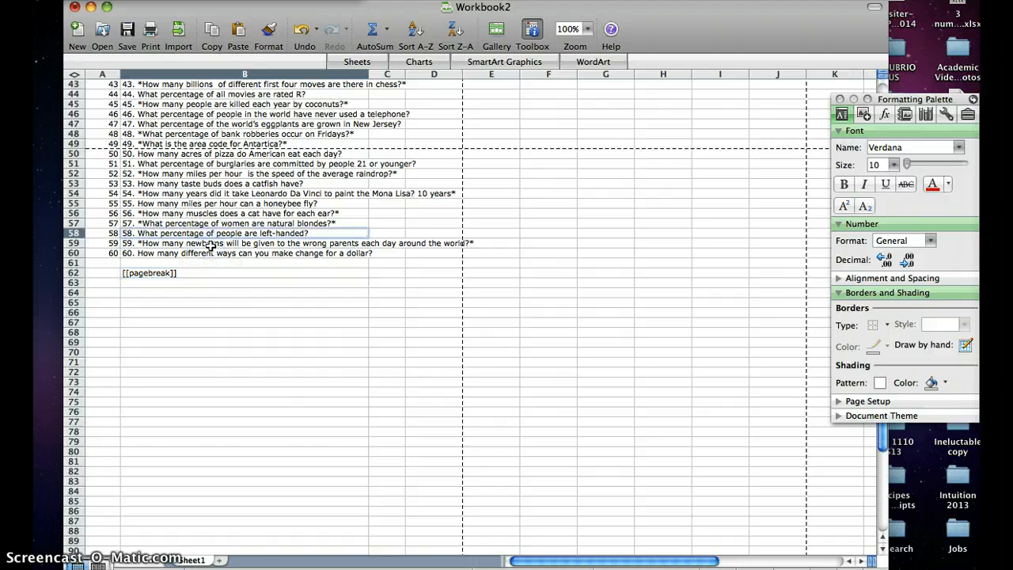
key(Up)
key(Up)
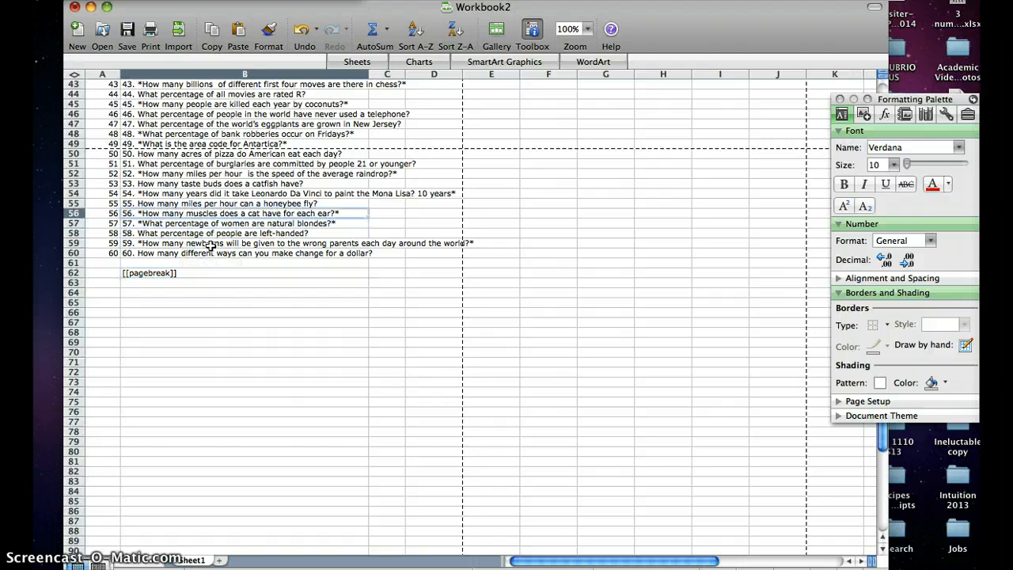
Fill the [[pagebreak]] entry in B62 down column B to row 121.
key(Down)
key(Down)
key(Down)
key(Down)
key(Down)
key(Down)
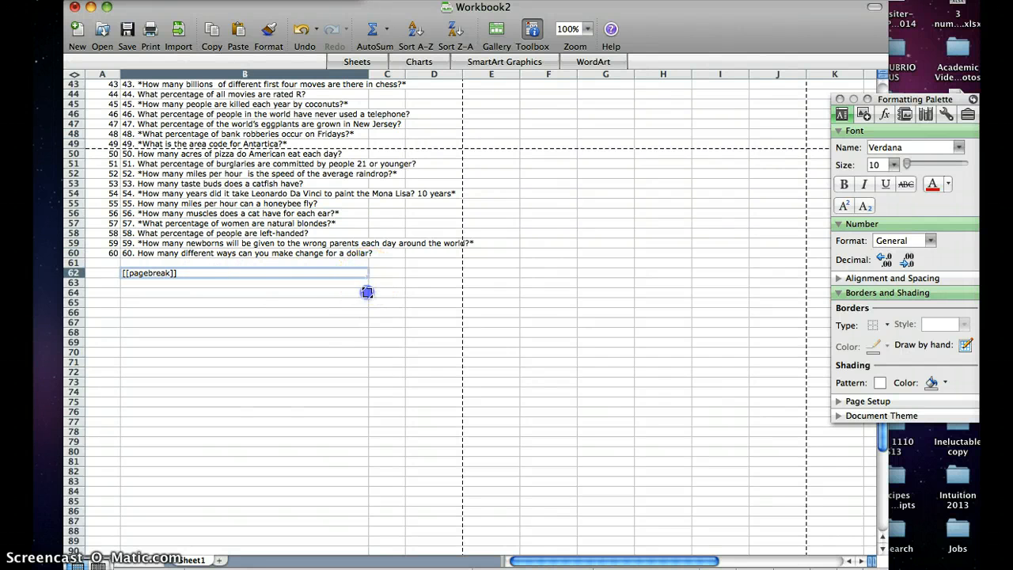
drag(367, 292, 365, 463)
scroll(364, 463, up, 15)
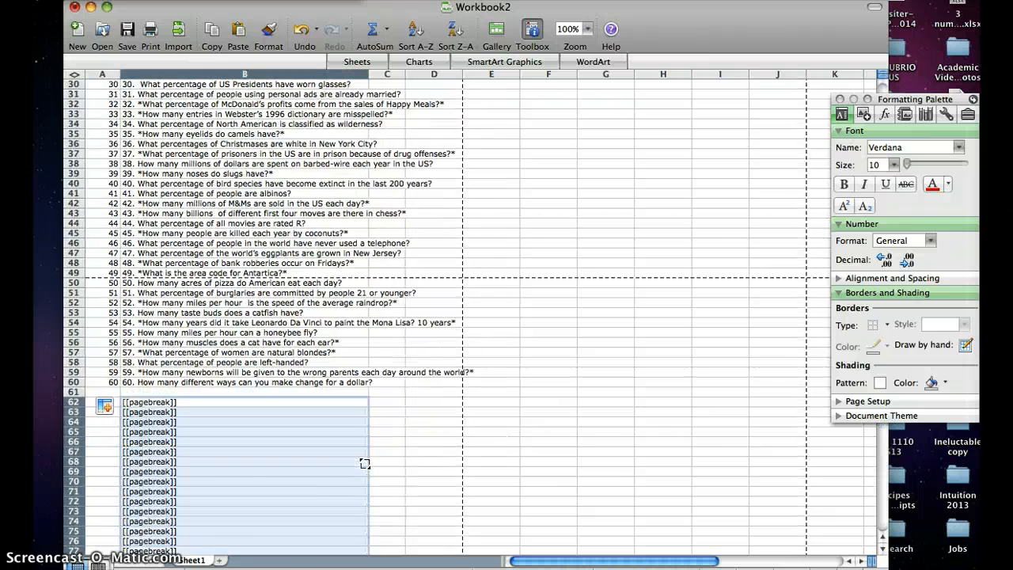
scroll(364, 463, down, 4)
click(215, 363)
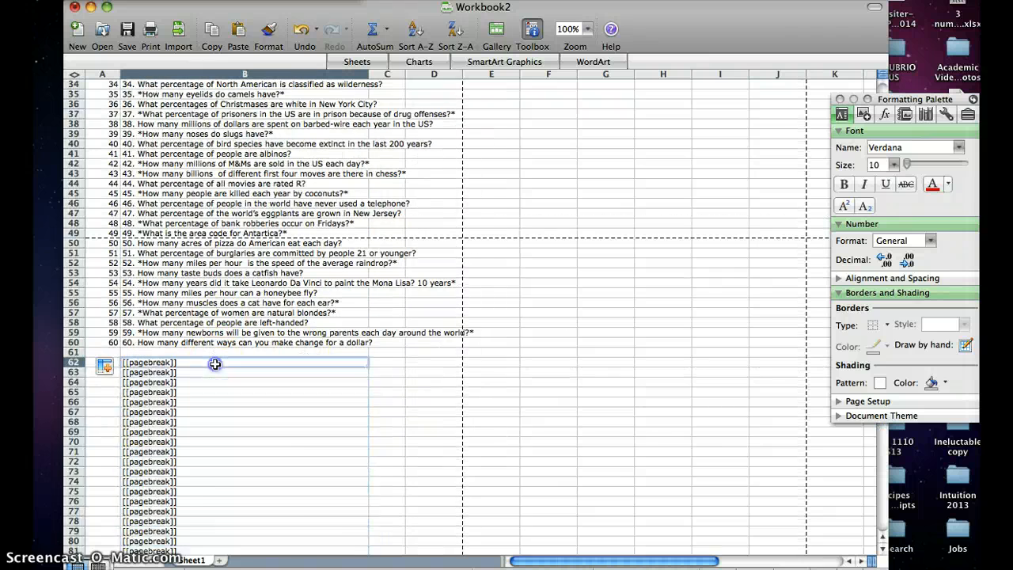
Start an odd-number sequence beside the questions with 1 in C1 and the formula =C1+2 in C2.
scroll(215, 364, up, 15)
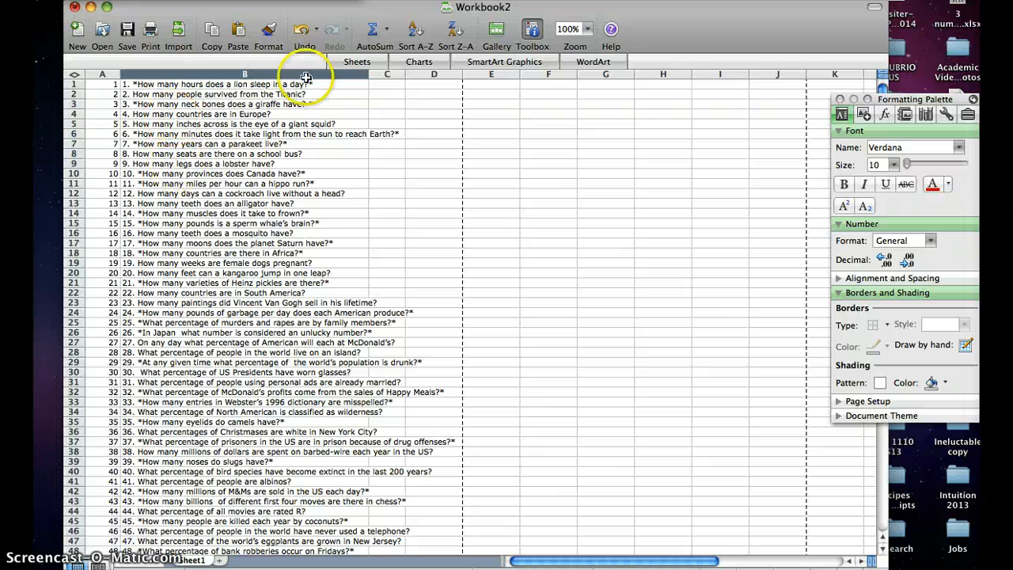
click(389, 83)
text(1)
key(Return)
text(=)
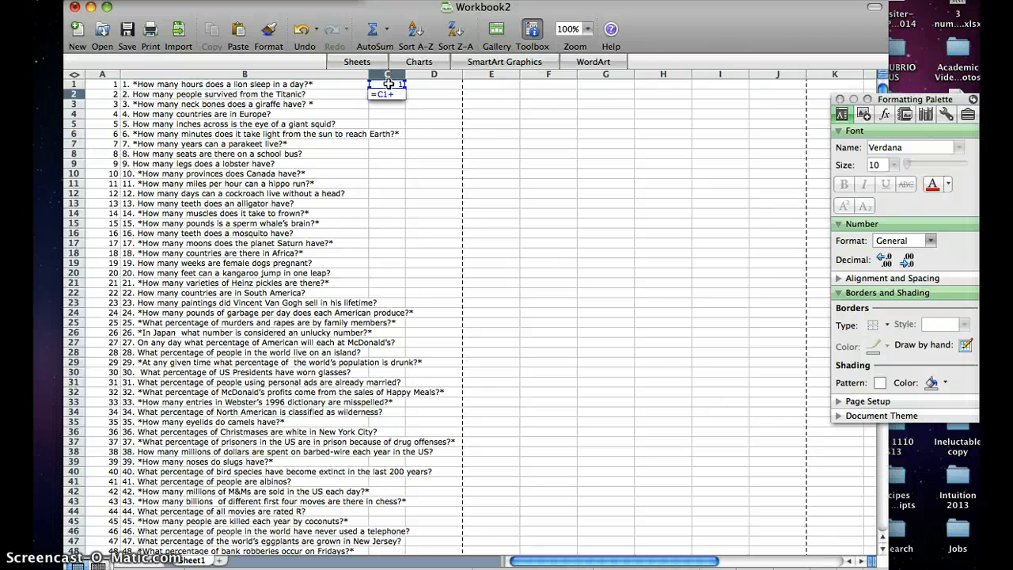
key(Return)
Fill the formula in C2 down column C to the last question in row 60.
click(399, 91)
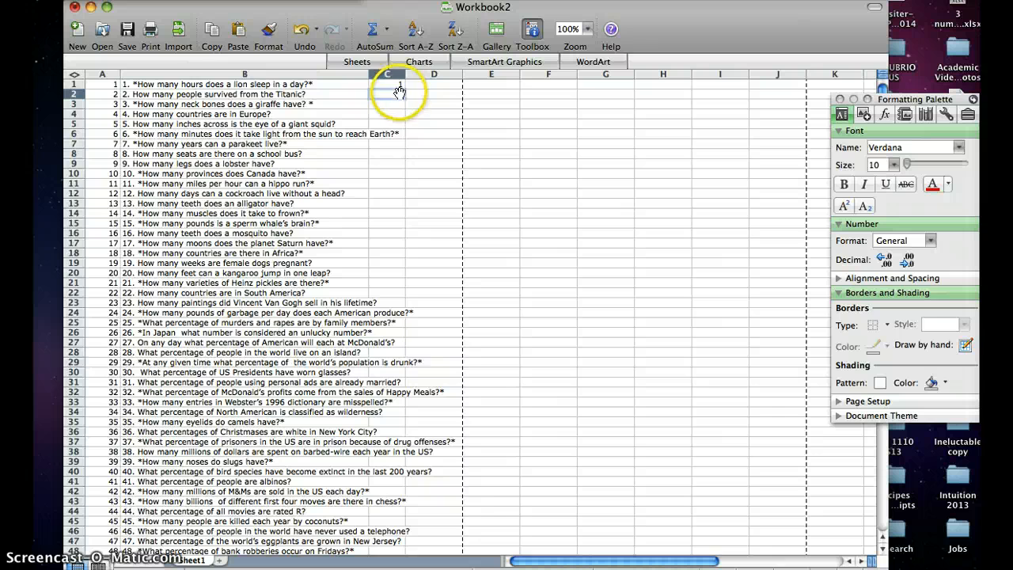
drag(404, 97, 429, 488)
scroll(389, 391, up, 7)
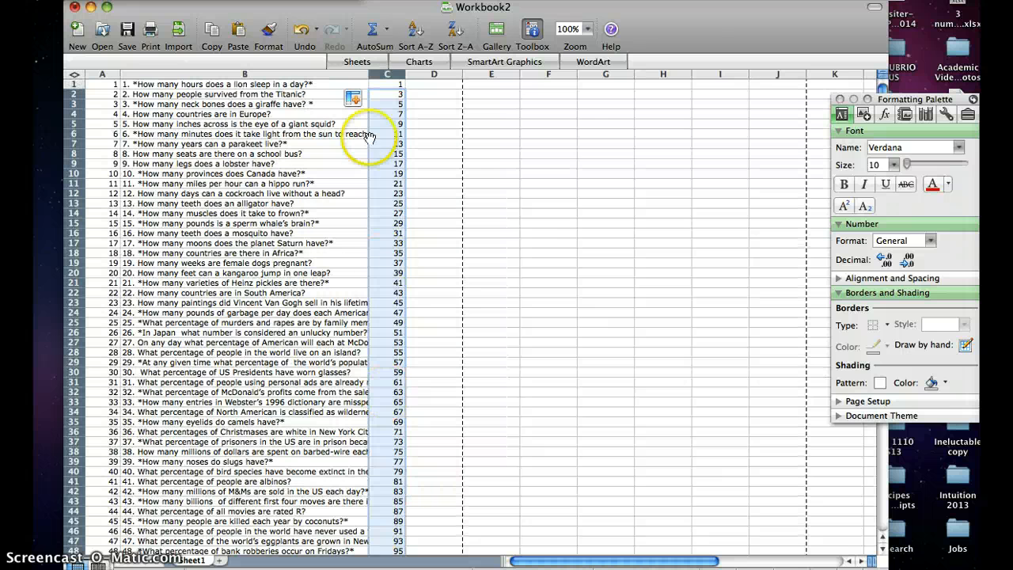
Start an even-number sequence beside the page breaks with 2 in C62 and the formula =C62+2 in C63.
scroll(398, 224, down, 5)
scroll(398, 223, down, 10)
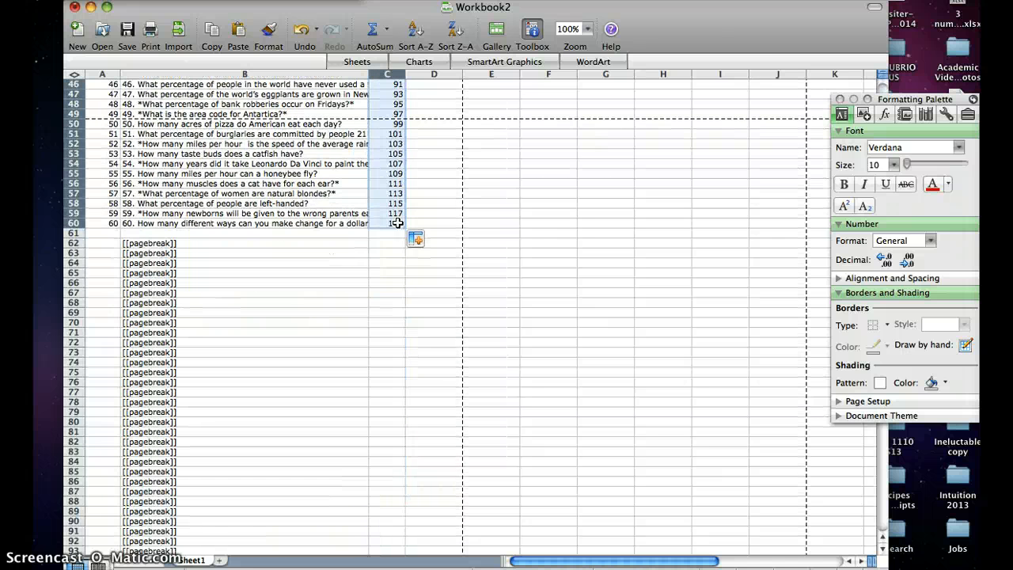
click(378, 245)
text(2)
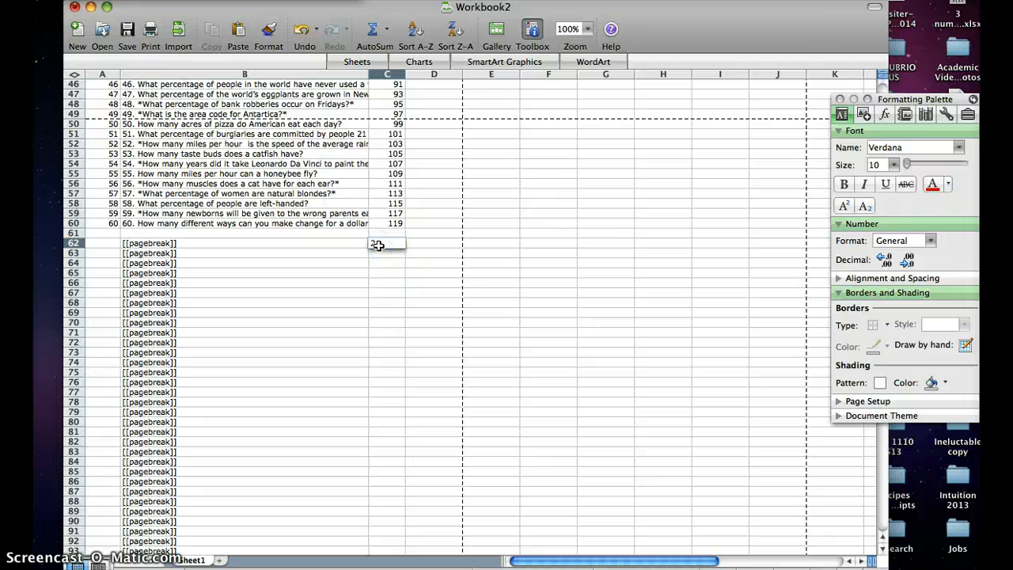
key(Return)
text(=)
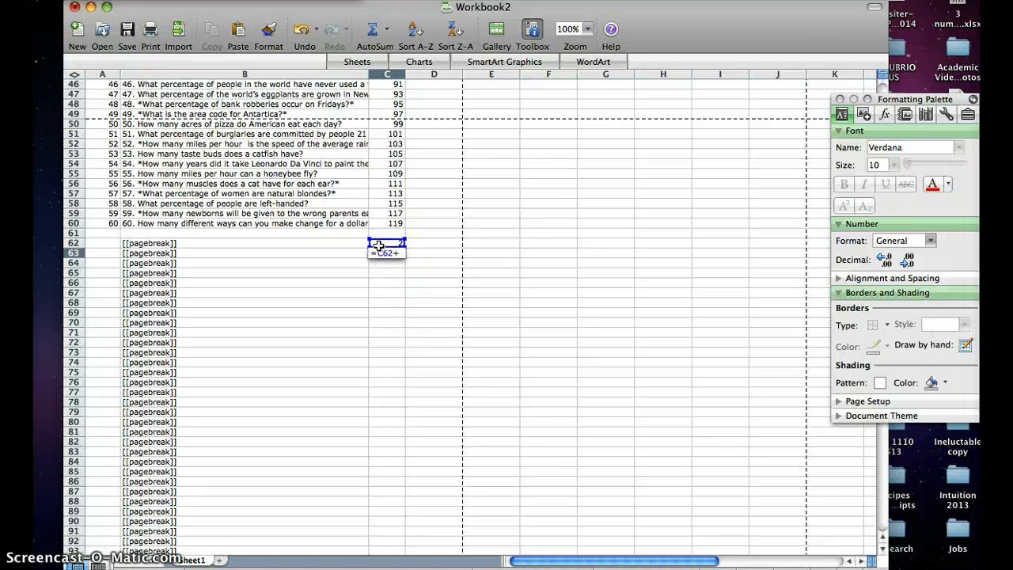
key(Tab)
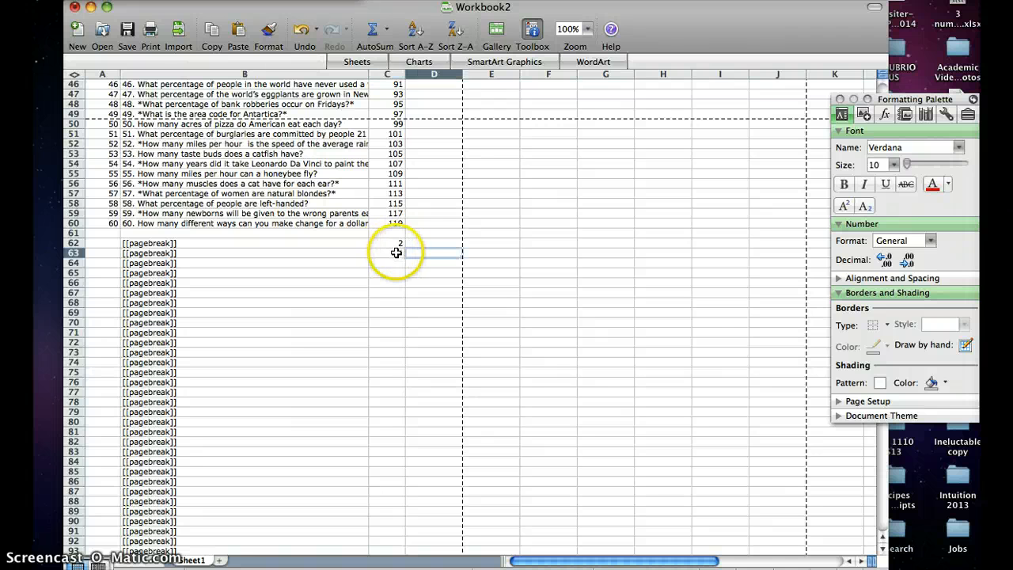
Fill the formula in C63 down column C to the last page break in row 121.
click(396, 253)
drag(405, 257, 404, 258)
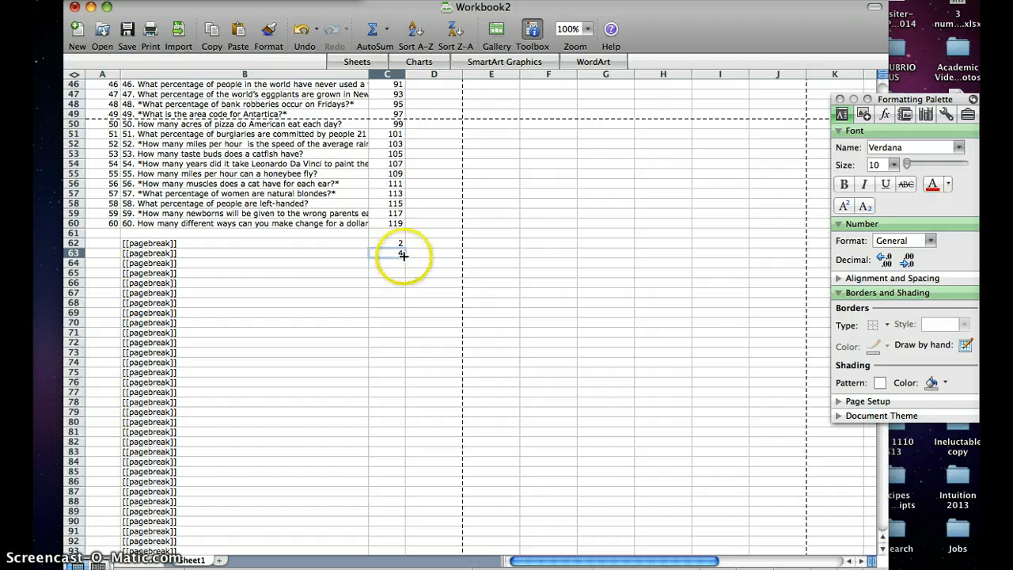
drag(404, 257, 409, 441)
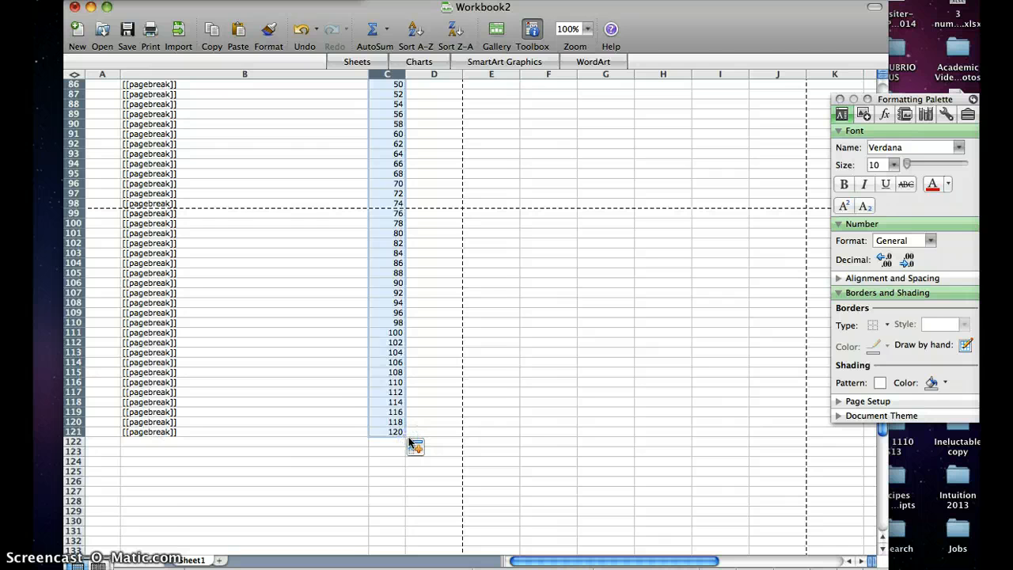
scroll(364, 414, up, 15)
scroll(376, 414, down, 6)
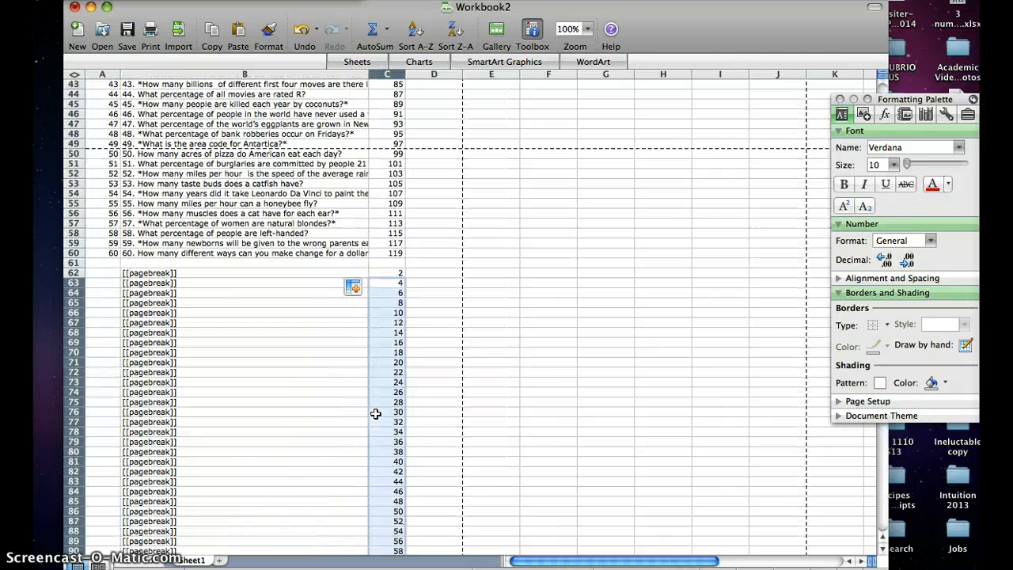
Replace the sequence formulas in column C with their values only.
scroll(376, 413, up, 10)
click(391, 74)
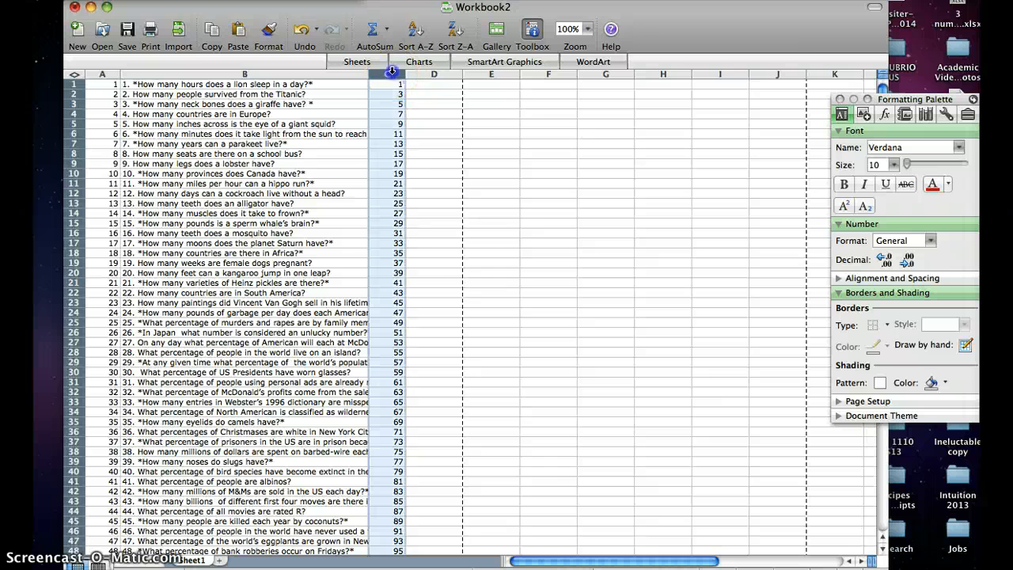
right_click(391, 72)
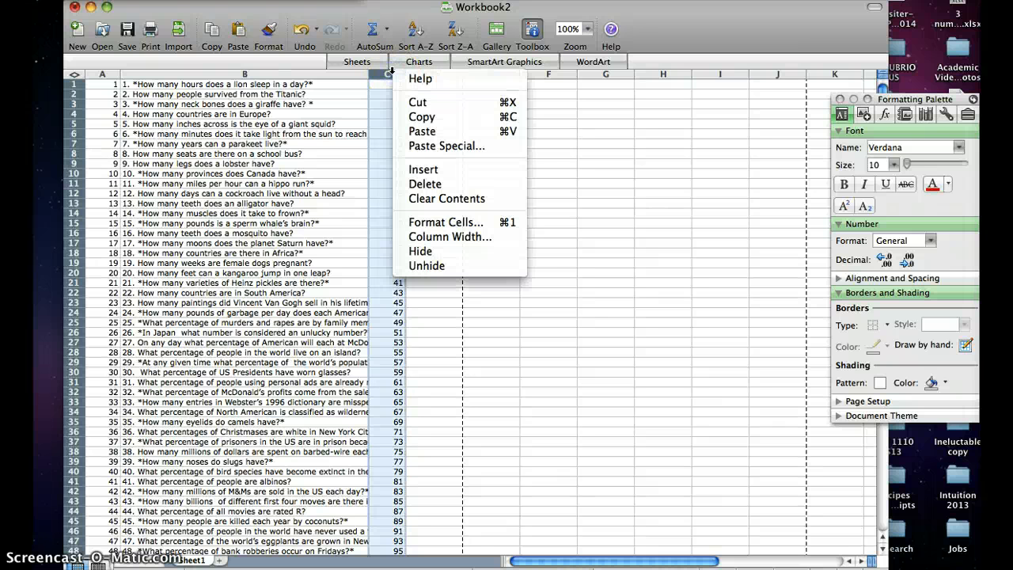
click(391, 71)
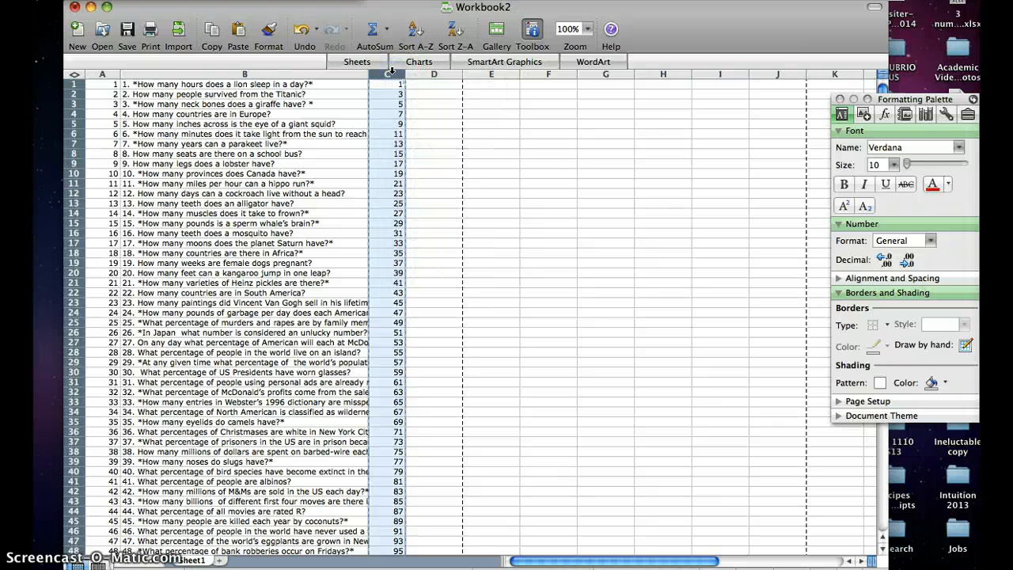
key(super+v)
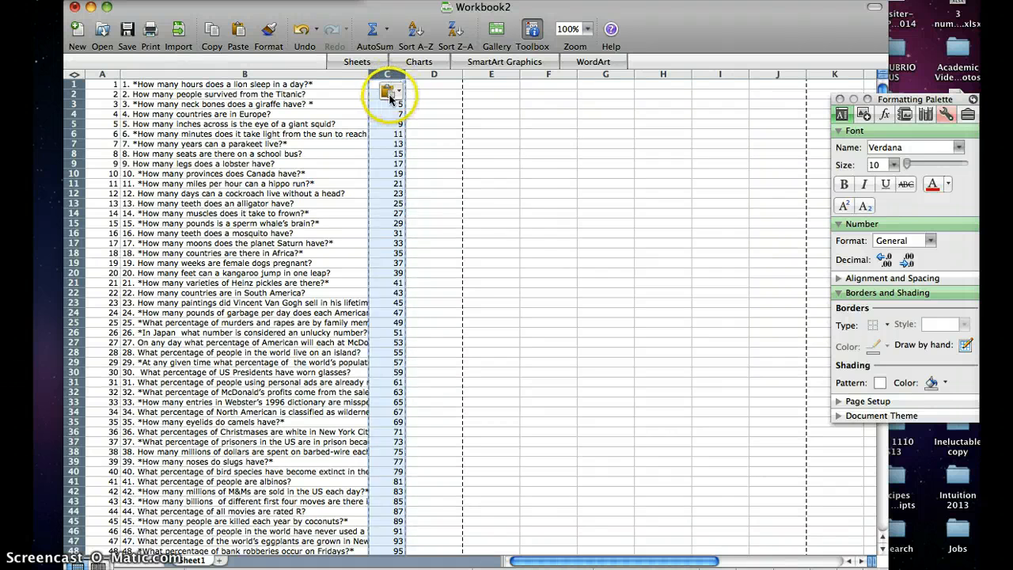
click(391, 95)
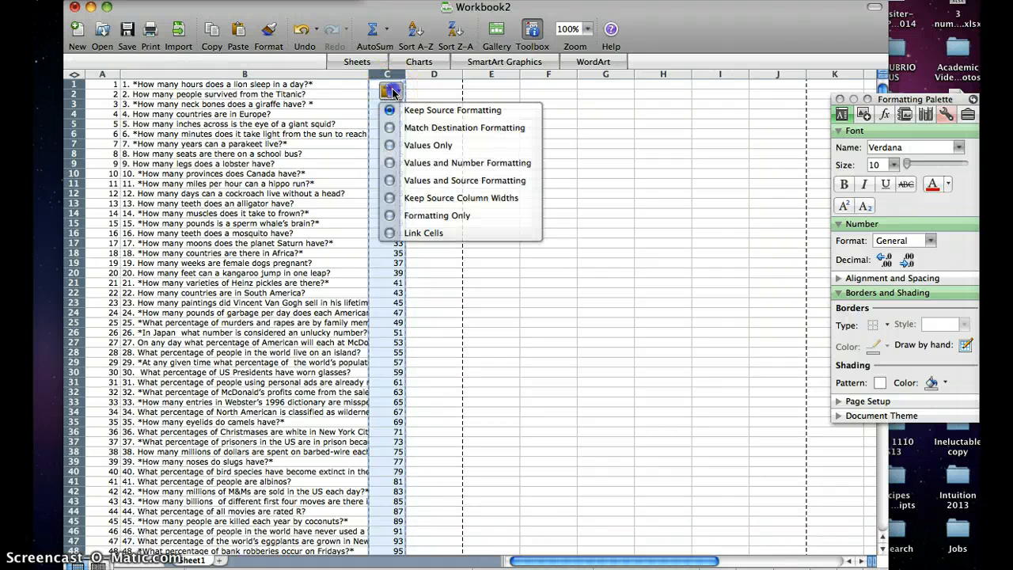
click(411, 146)
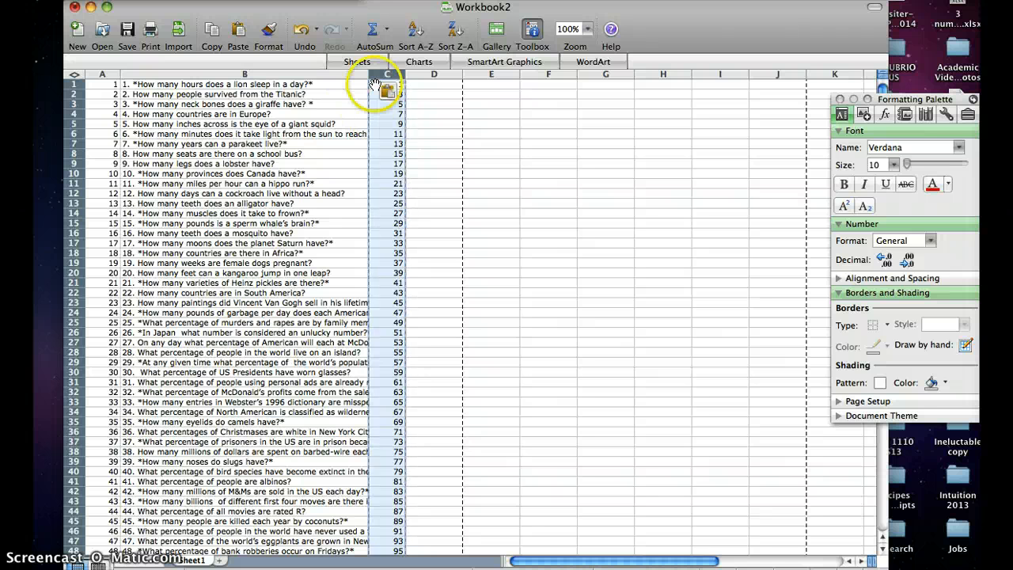
Sort columns A through C in ascending order by the sequence numbers in column C and look through the sorted list.
click(386, 123)
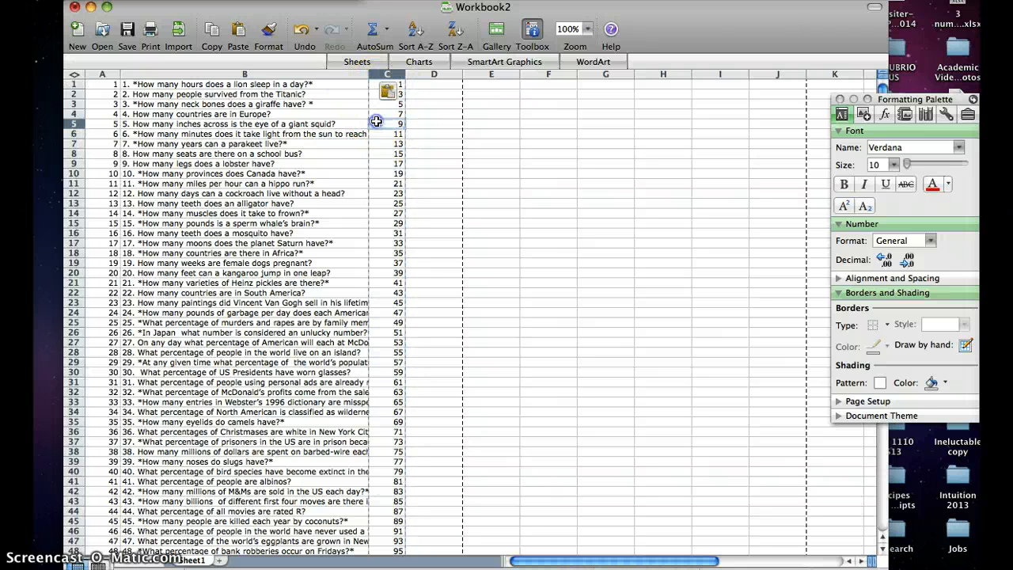
click(390, 73)
click(343, 75)
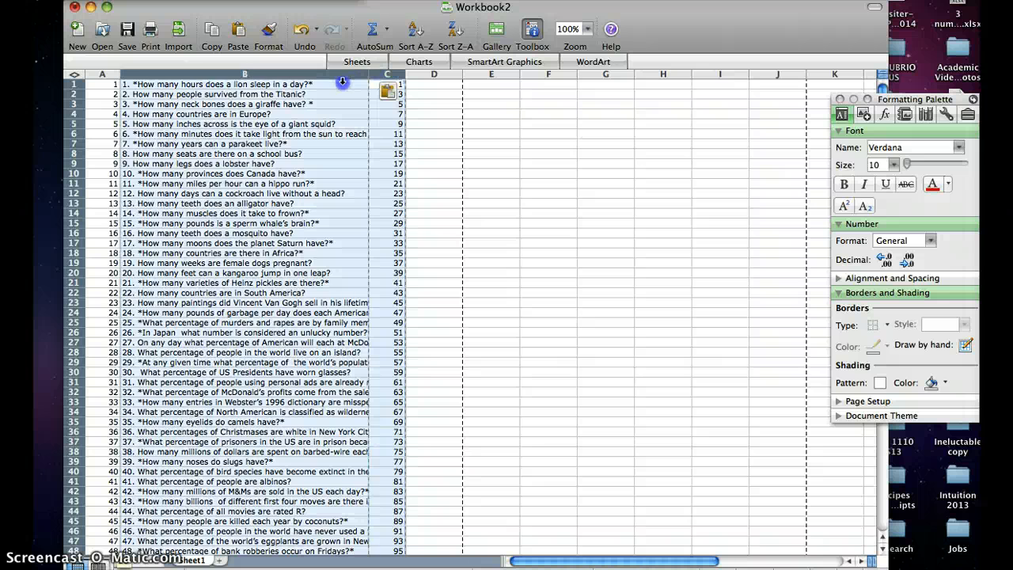
drag(177, 68, 103, 69)
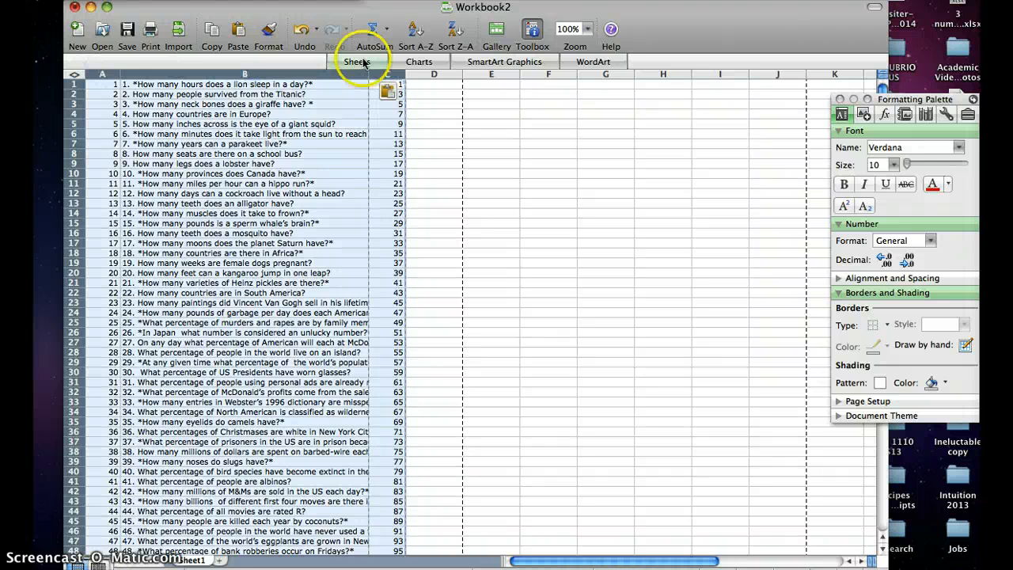
click(413, 30)
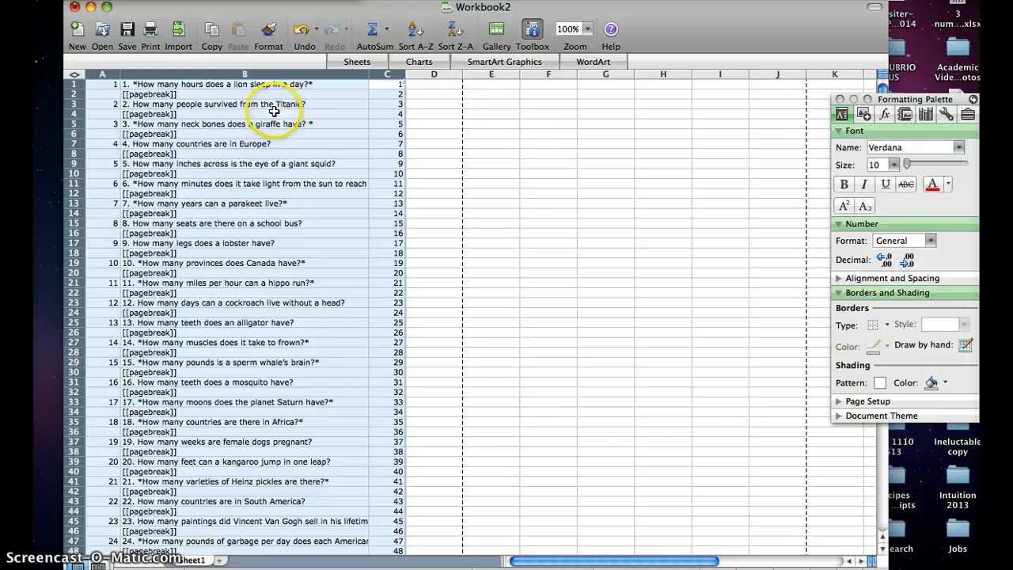
scroll(319, 124, down, 4)
scroll(319, 125, down, 15)
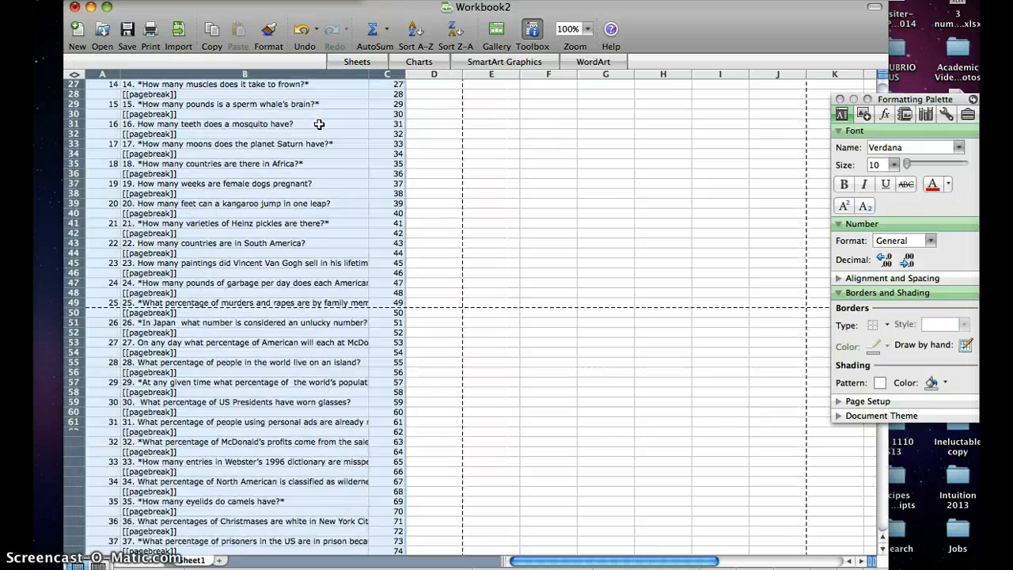
scroll(319, 124, down, 10)
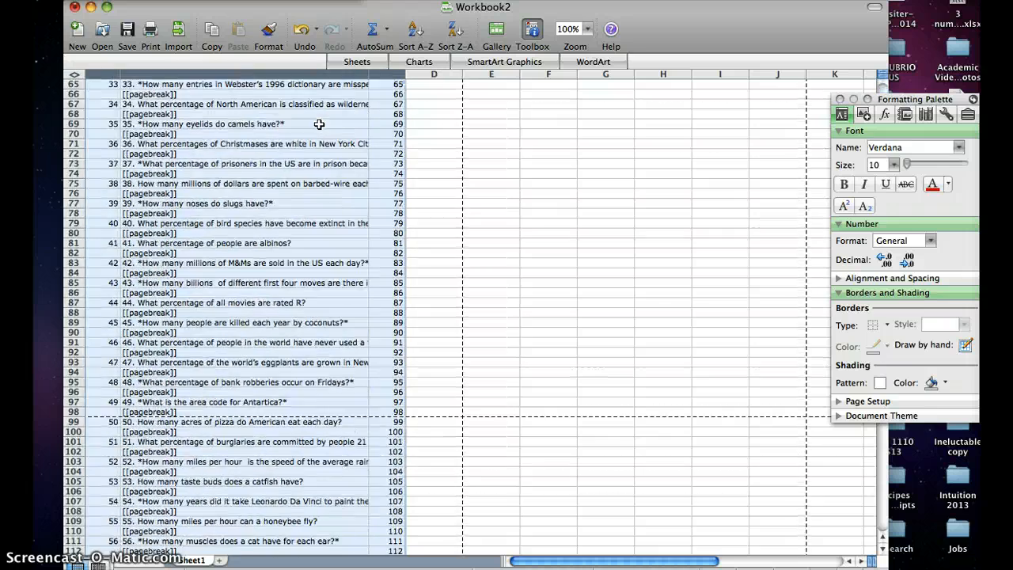
scroll(319, 125, up, 20)
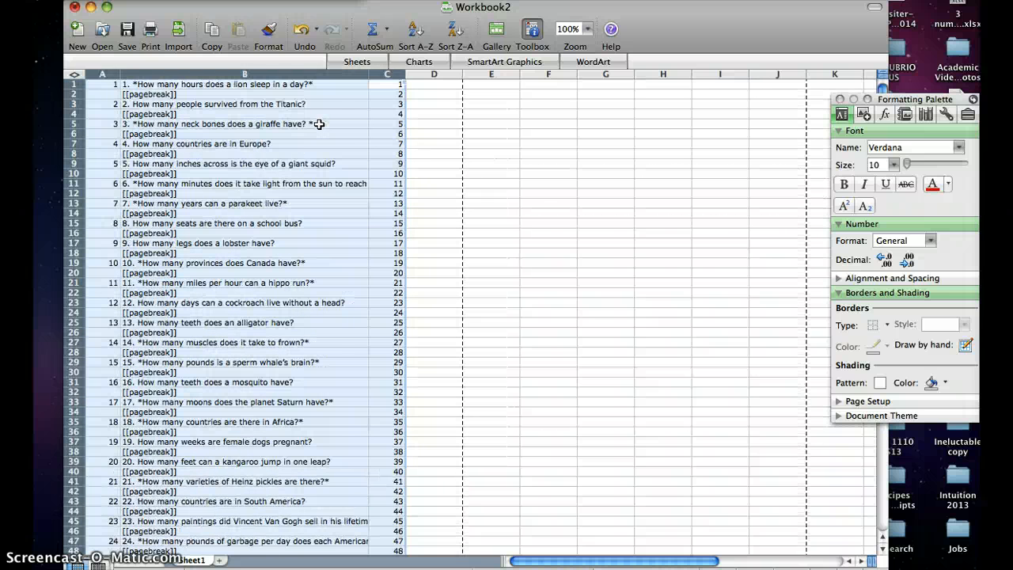
Delete the sequence number column C and the question number column A.
click(235, 115)
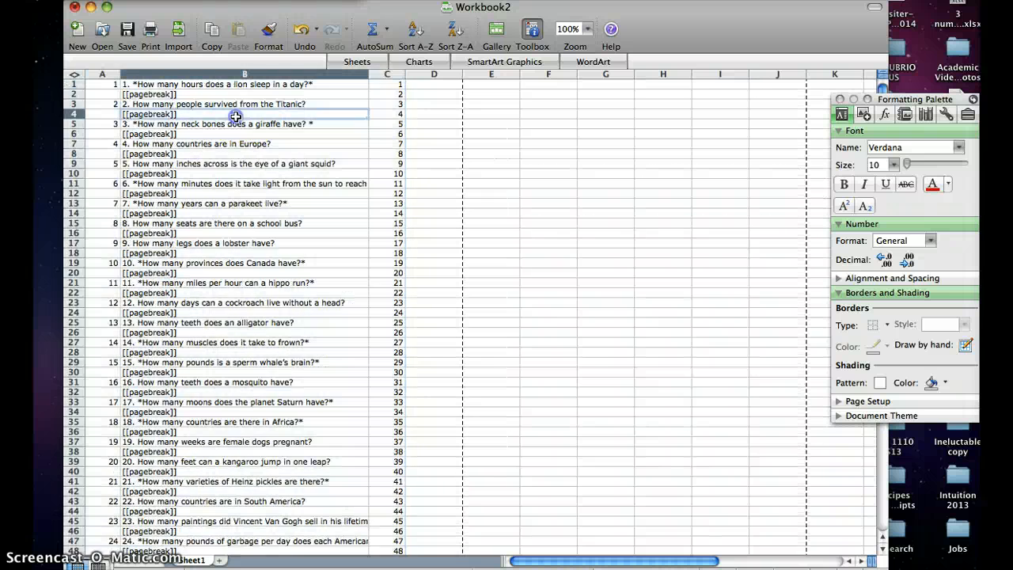
click(384, 74)
right_click(385, 76)
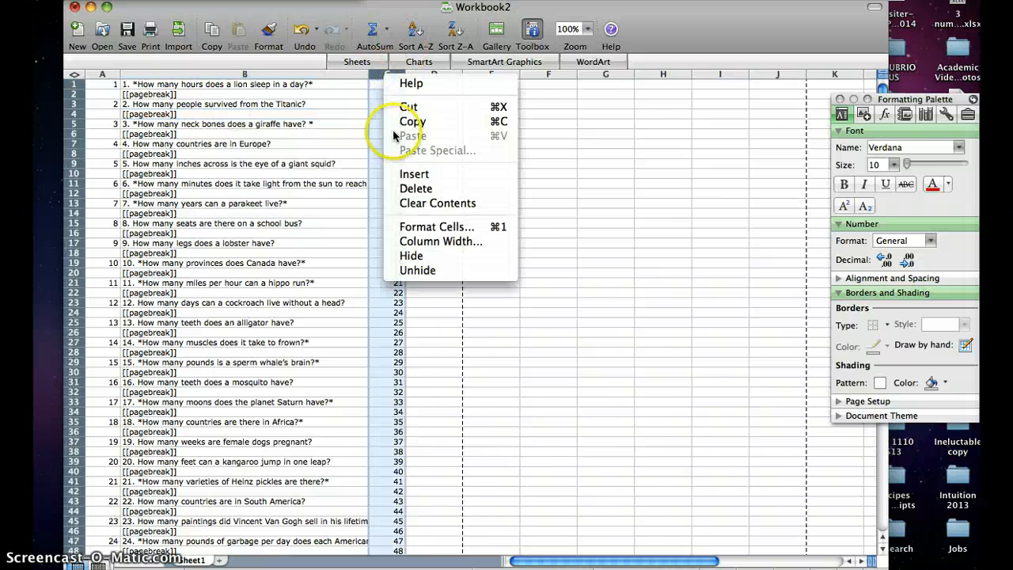
click(404, 188)
click(103, 73)
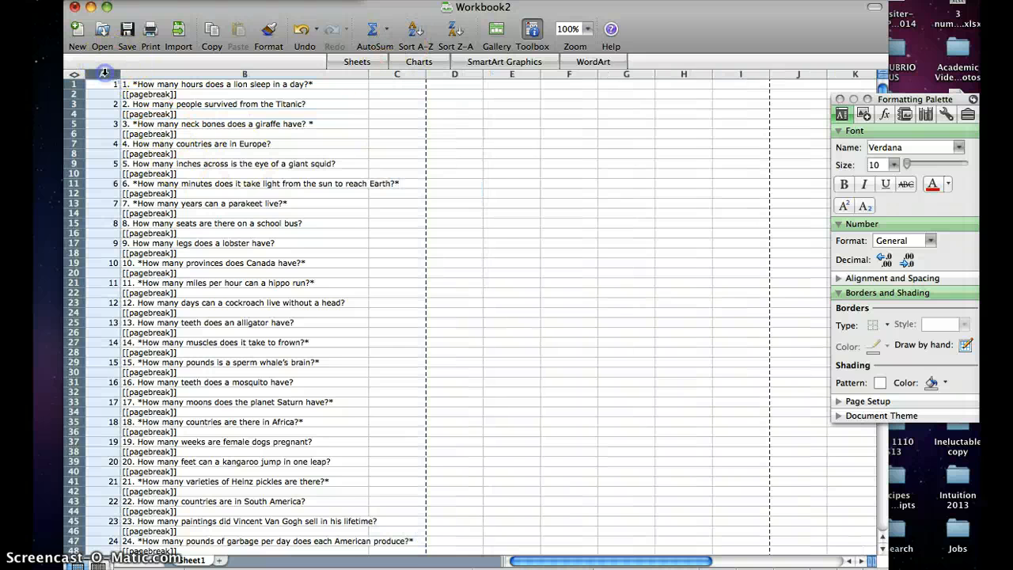
right_click(102, 74)
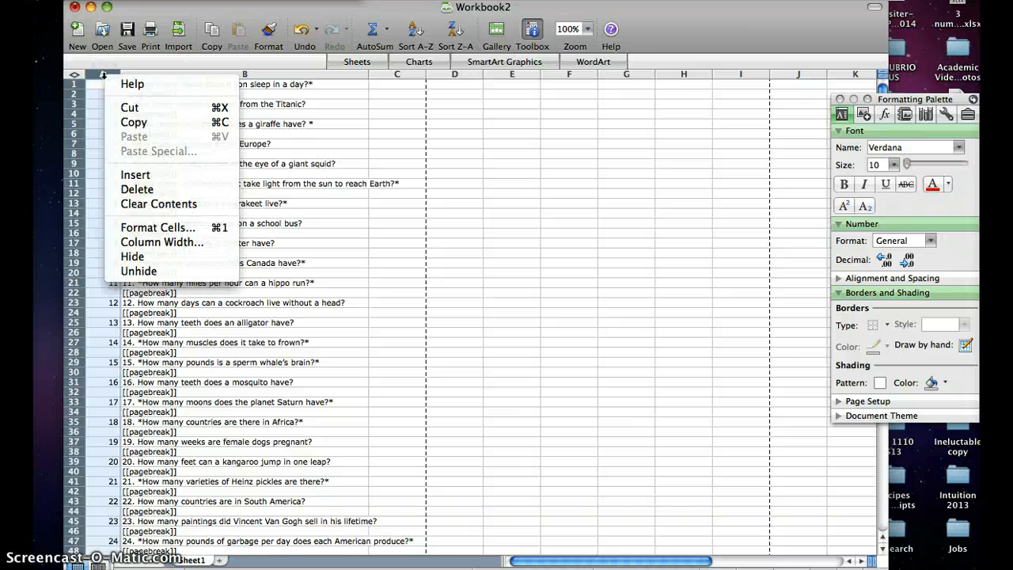
click(127, 190)
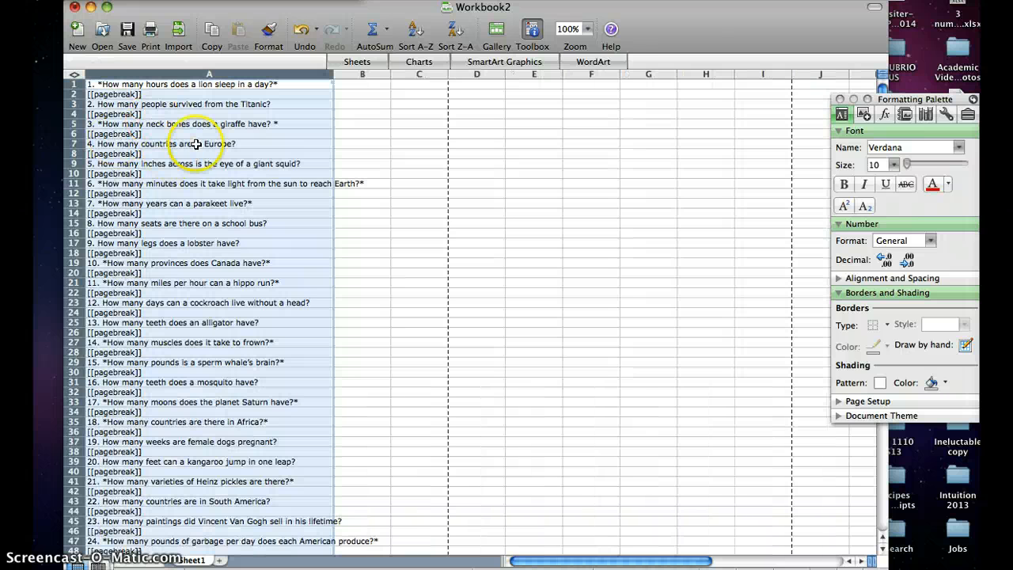
click(128, 30)
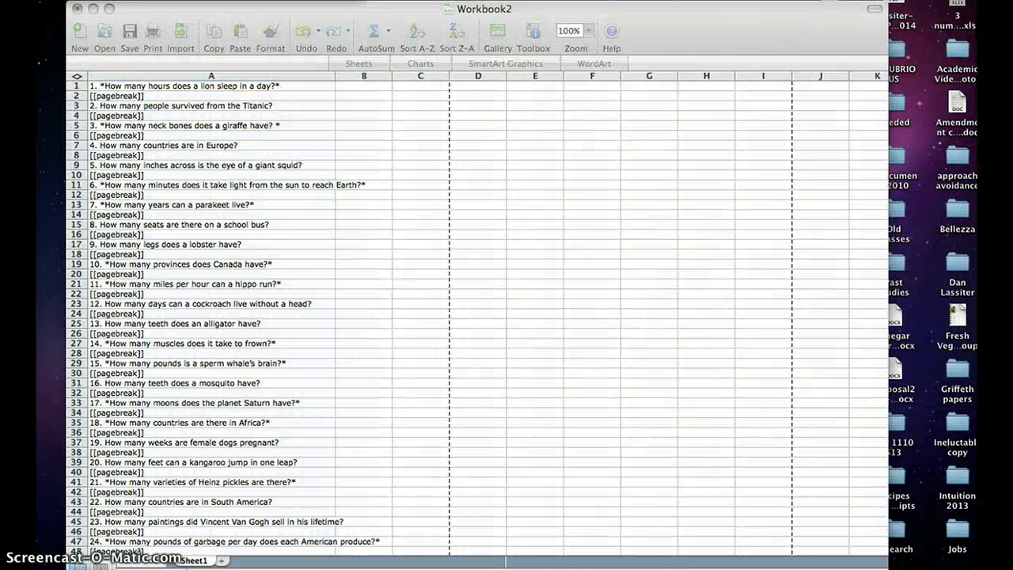
click(108, 1)
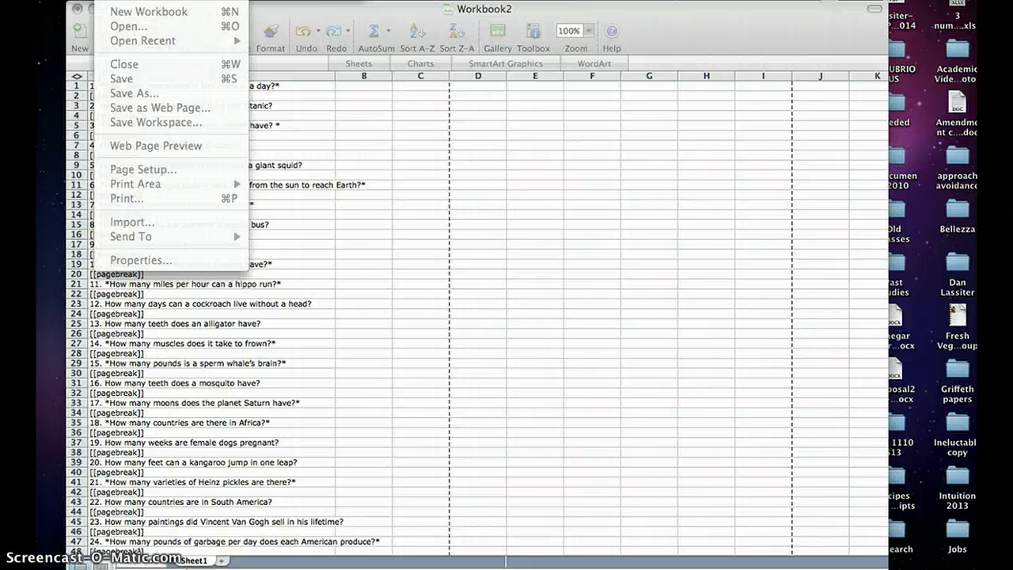
click(373, 187)
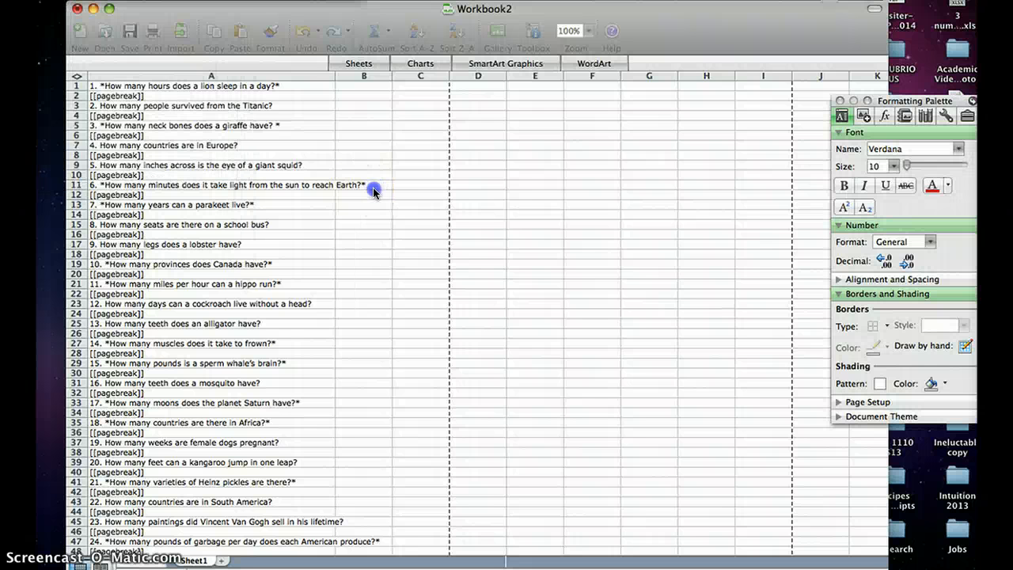
Save the sheet to the Desktop as "trivia questions" in Windows Formatted Text (.txt) format.
click(109, 1)
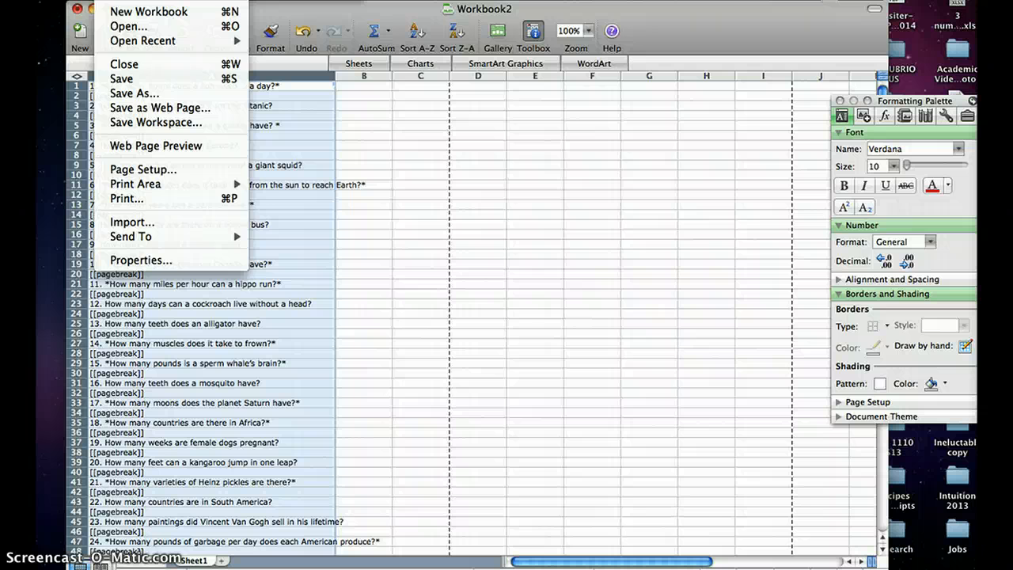
click(133, 94)
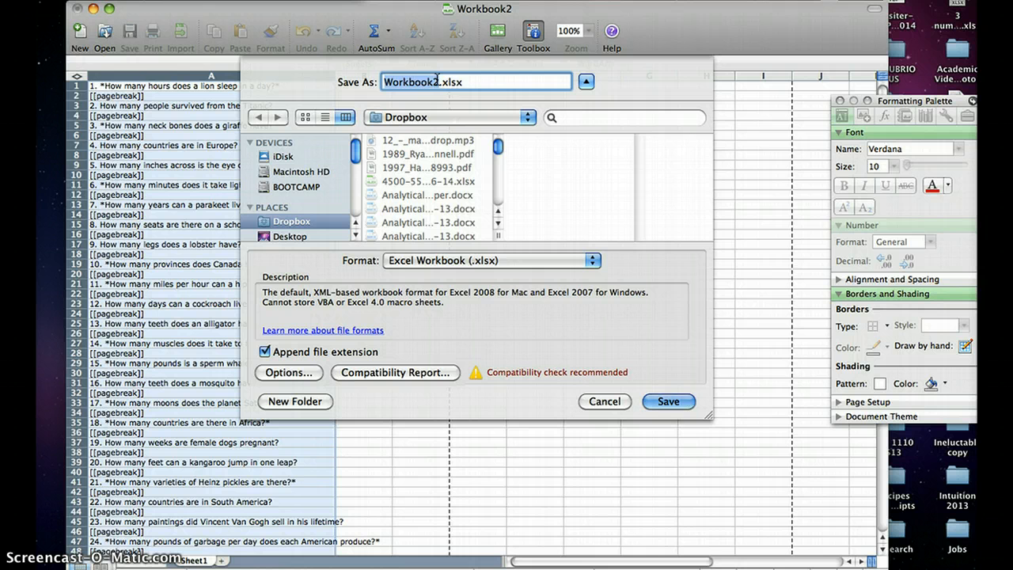
text(trivia t)
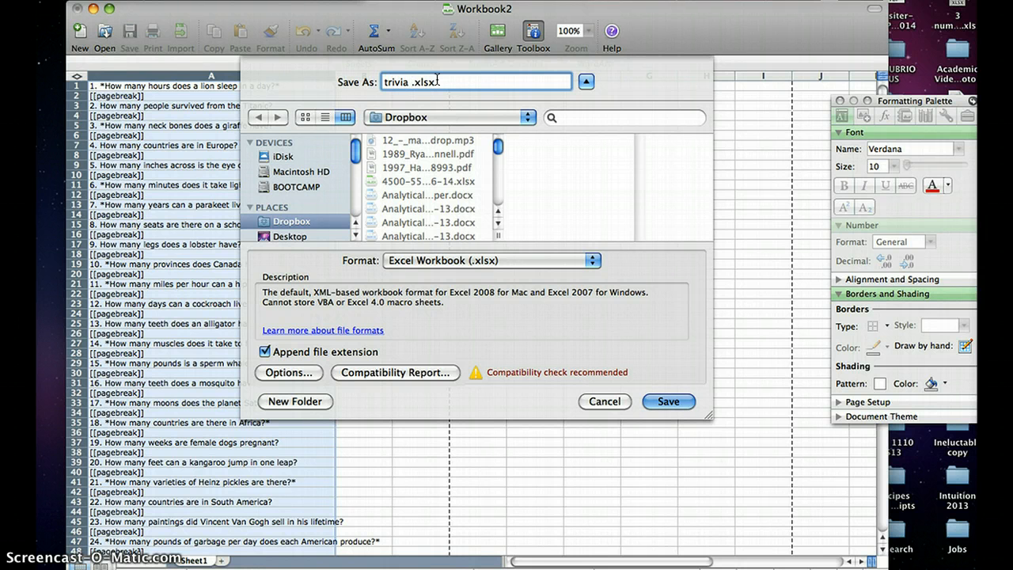
text(uestions)
click(265, 234)
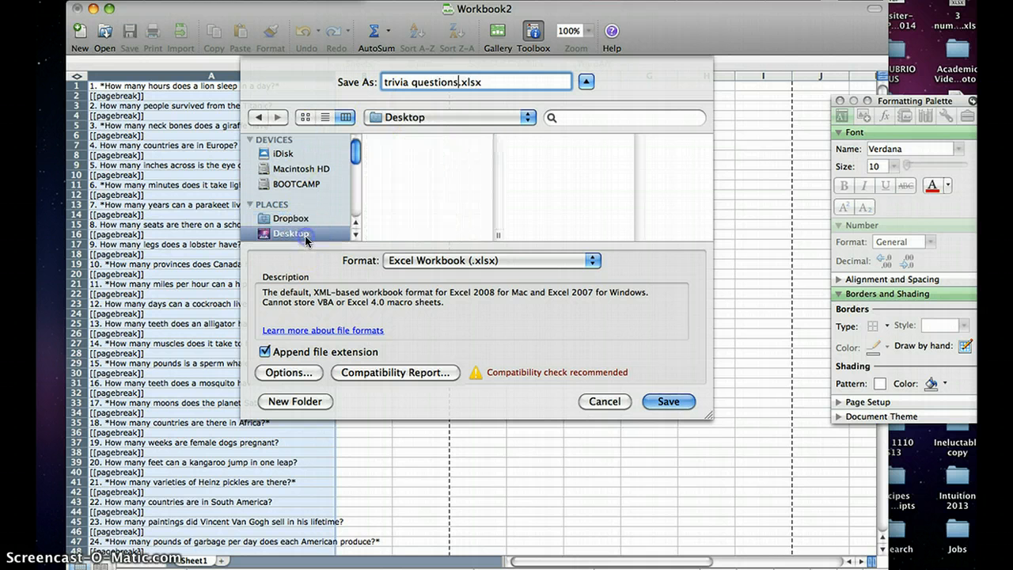
click(530, 260)
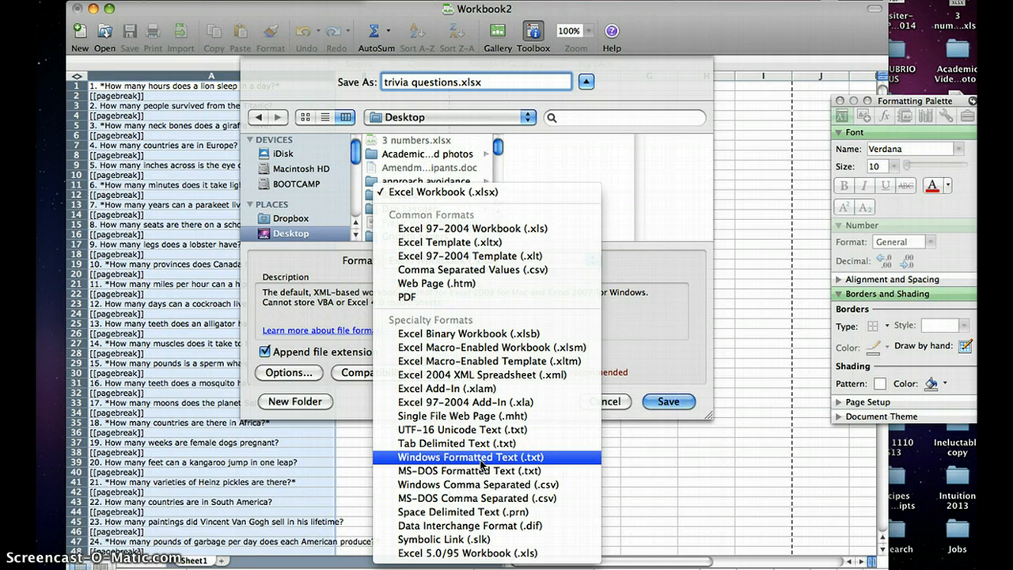
click(481, 459)
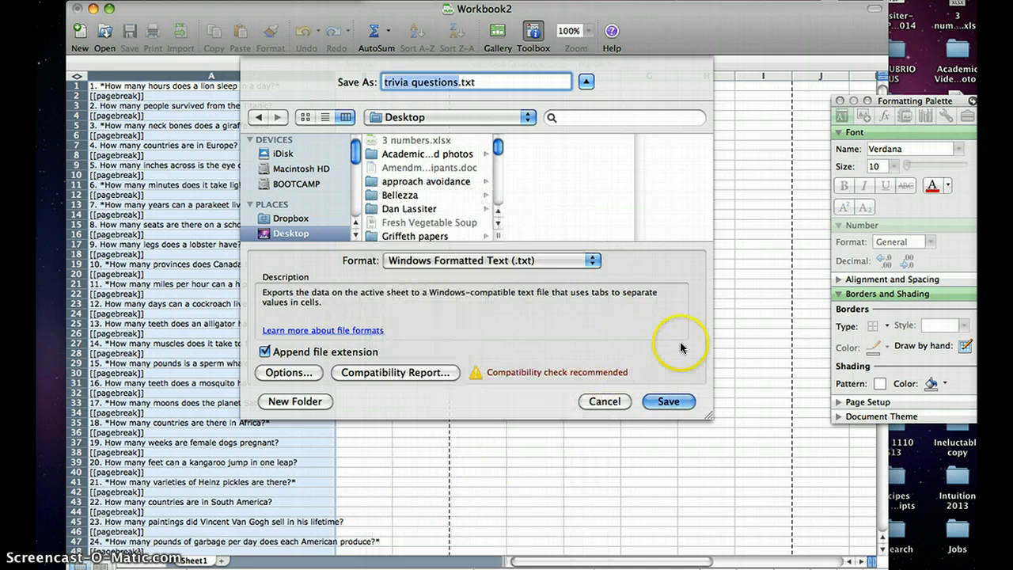
click(668, 401)
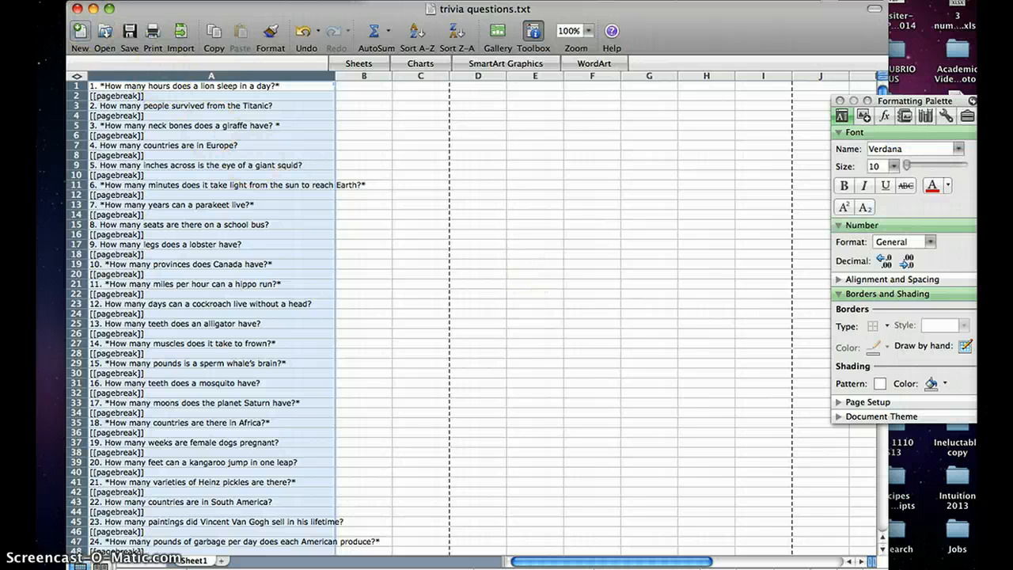
Close trivia questions.txt with its changes saved, and close the Formatting Palette.
click(79, 32)
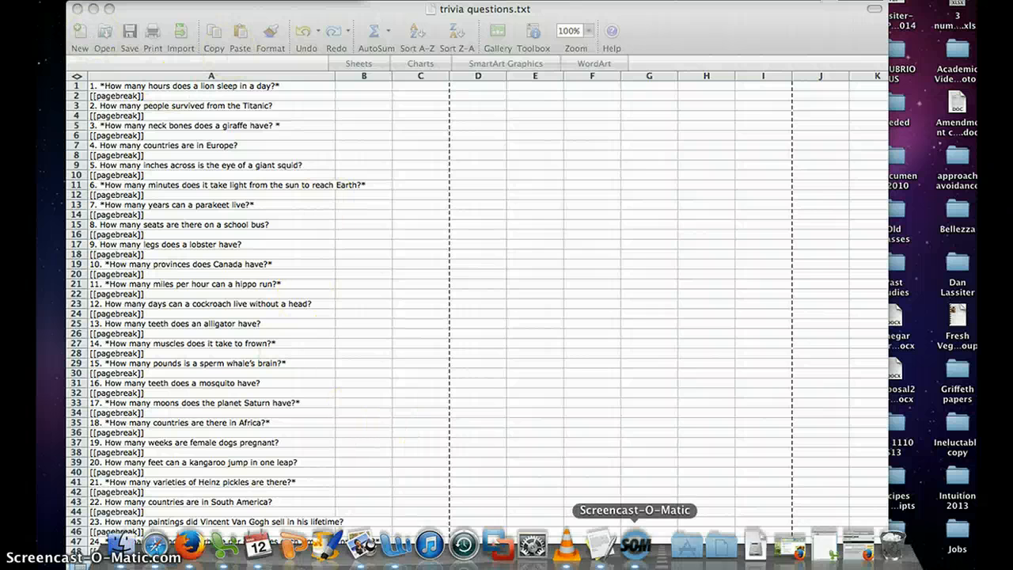
click(77, 11)
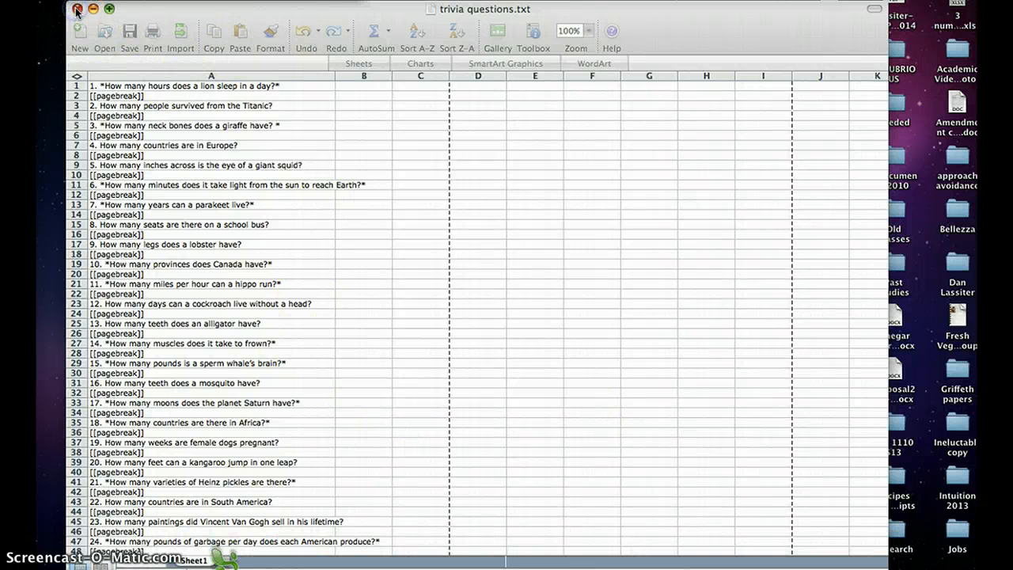
mouse_move(293, 565)
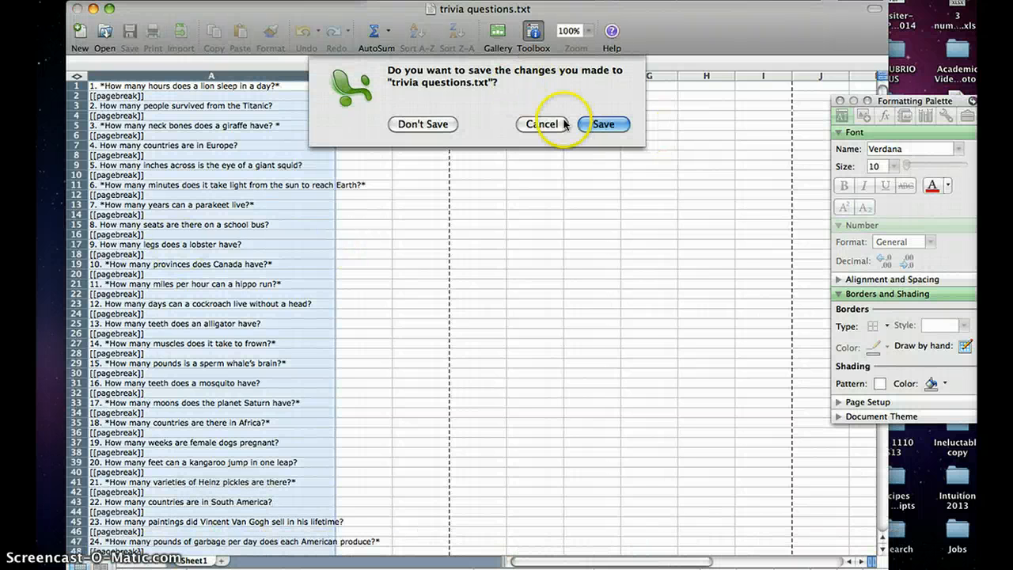
click(604, 125)
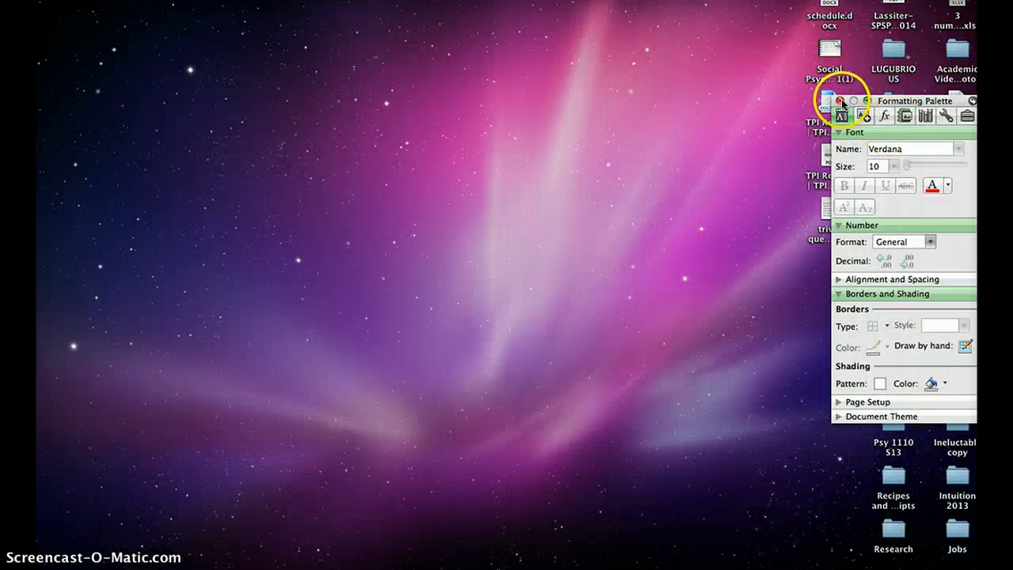
click(840, 101)
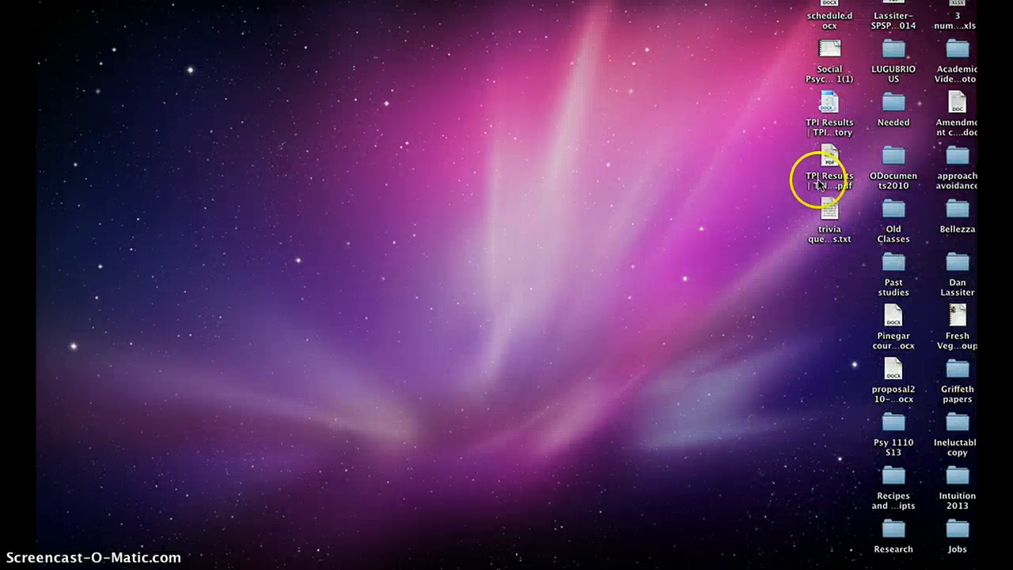
Open trivia questions.txt from the desktop and check the questions and [[pagebreak]] lines throughout the file.
double_click(830, 212)
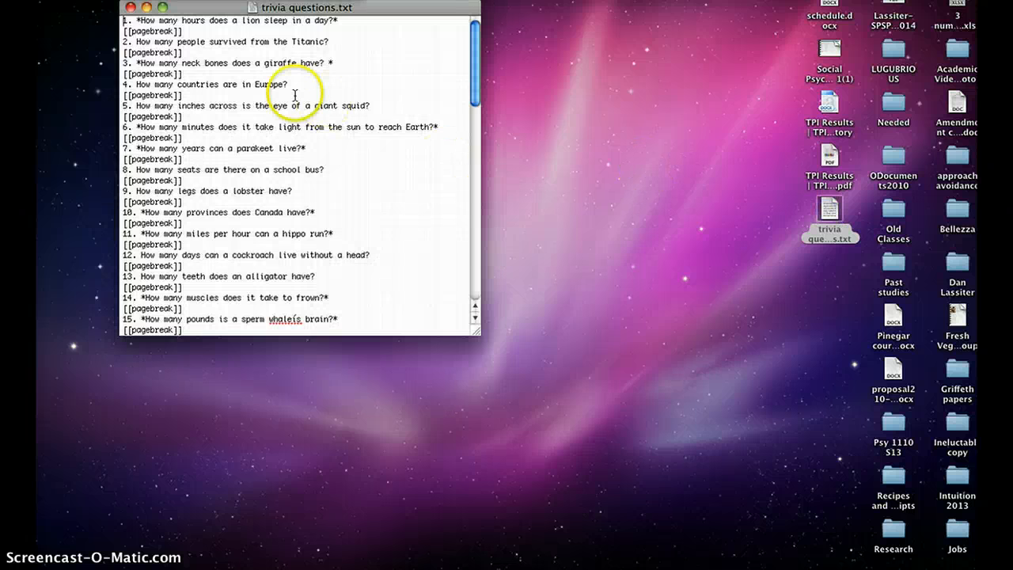
scroll(294, 94, down, 20)
scroll(294, 93, up, 20)
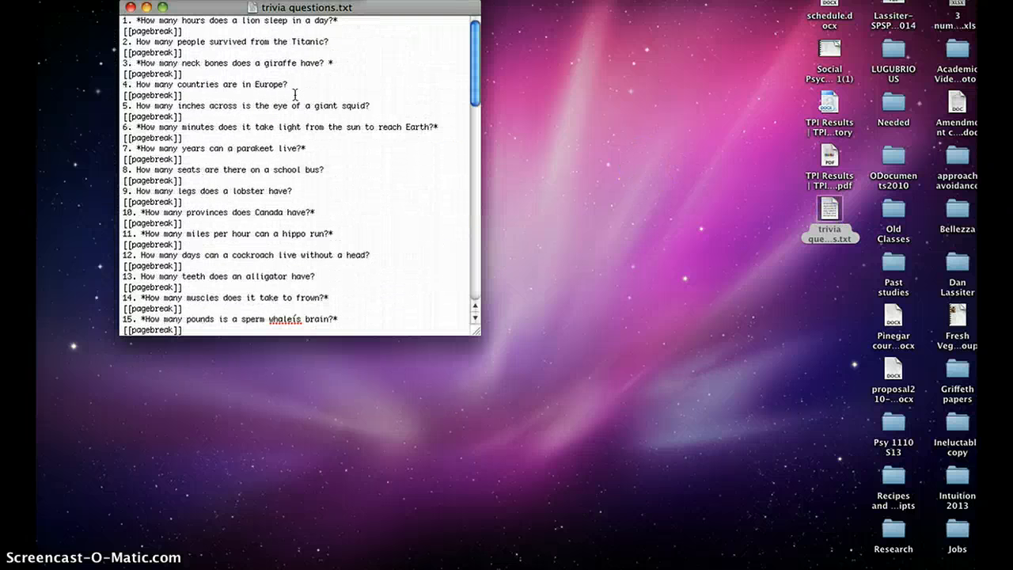
Close trivia questions.txt, then switch to the Qualtrics survey page in Firefox and move its window fully into view.
click(132, 8)
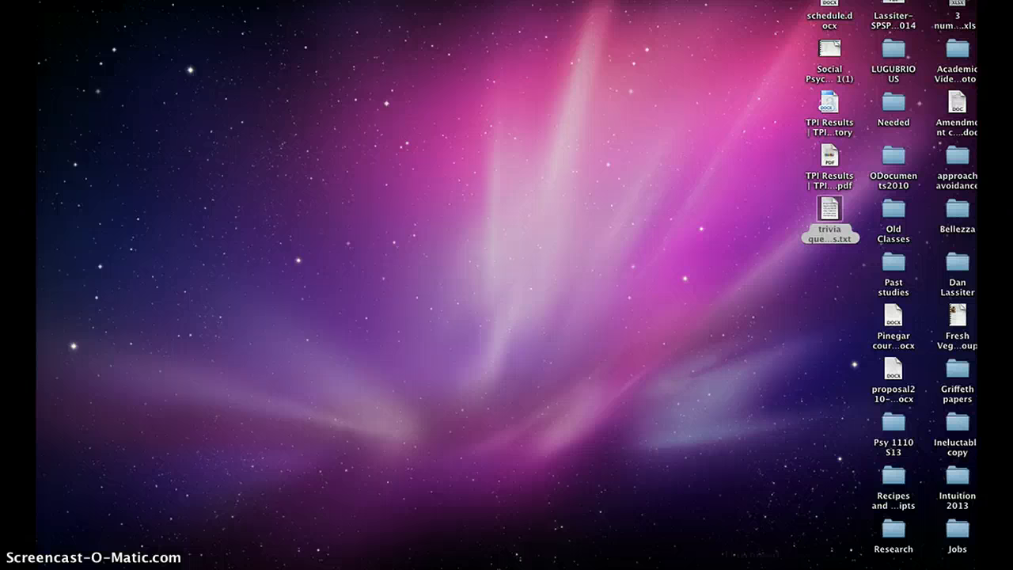
mouse_move(803, 543)
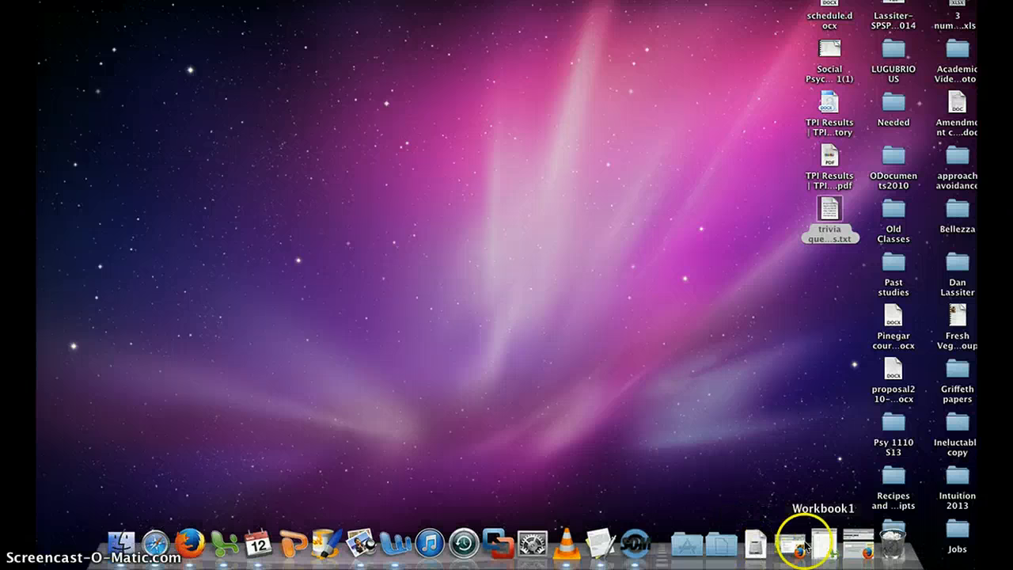
click(862, 544)
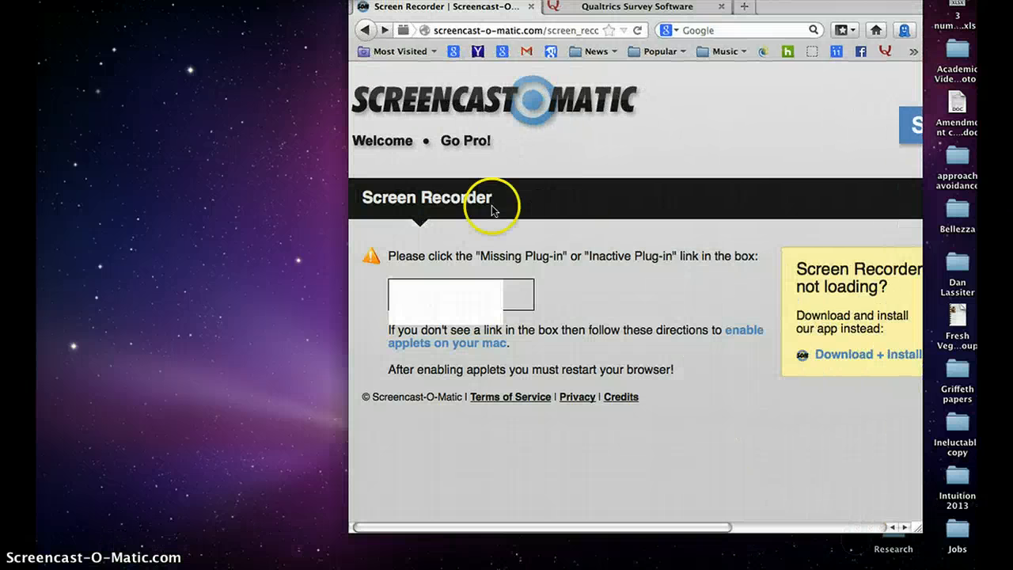
click(625, 7)
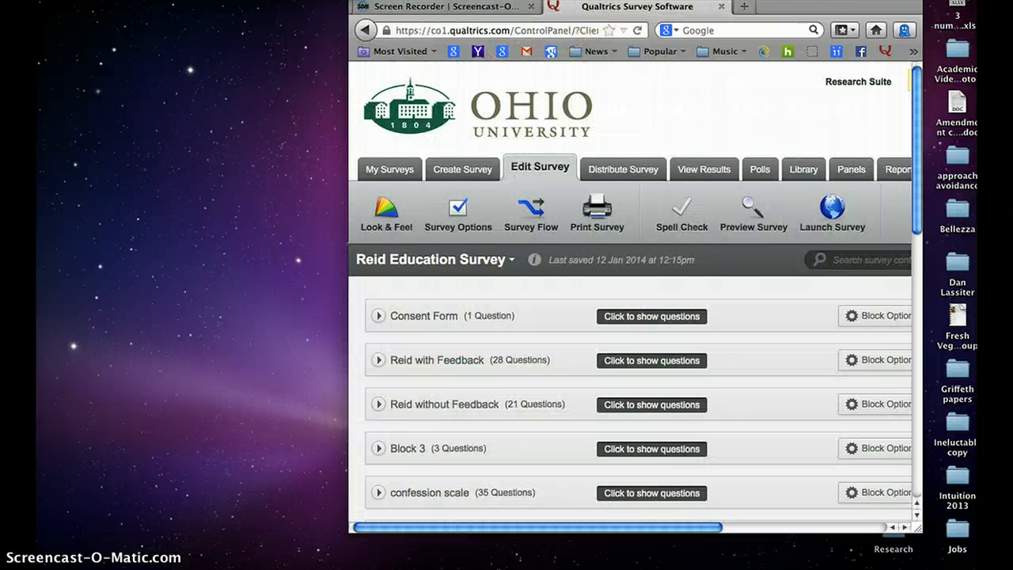
drag(584, 0, 360, 12)
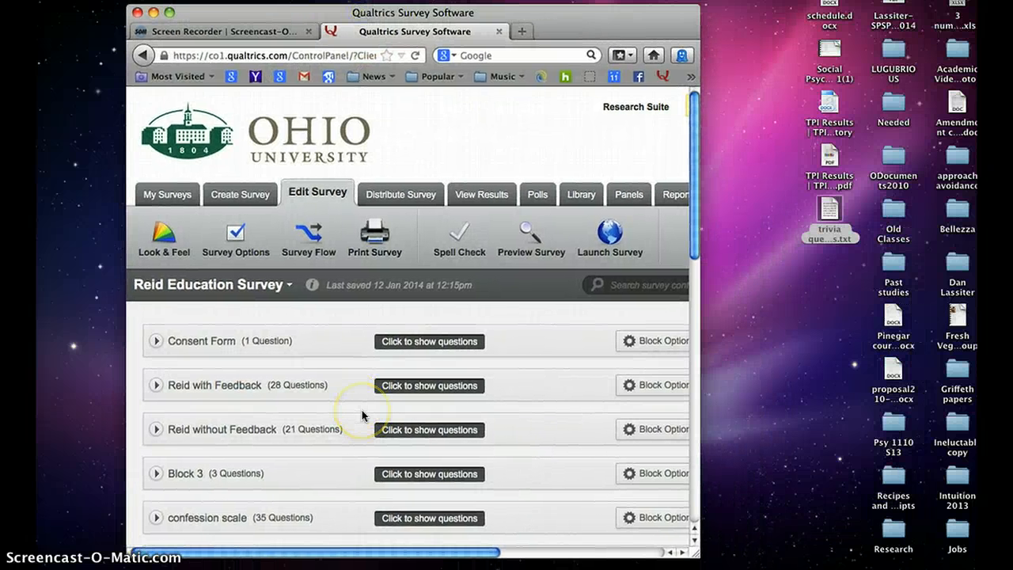
Import trivia questions.txt from the Desktop into the Reid Education Survey.
scroll(362, 415, down, 10)
scroll(362, 415, up, 10)
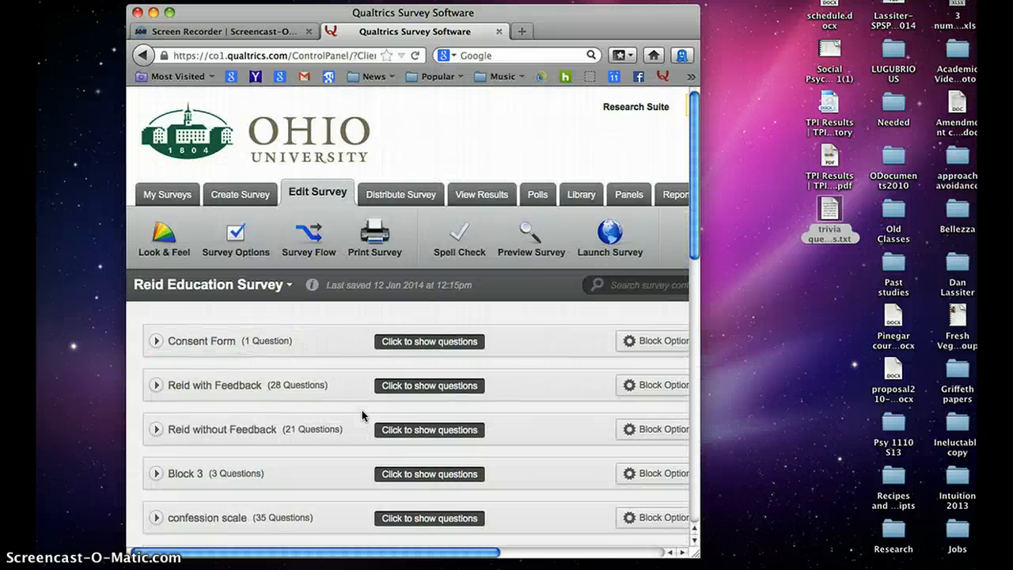
scroll(362, 410, right, 5)
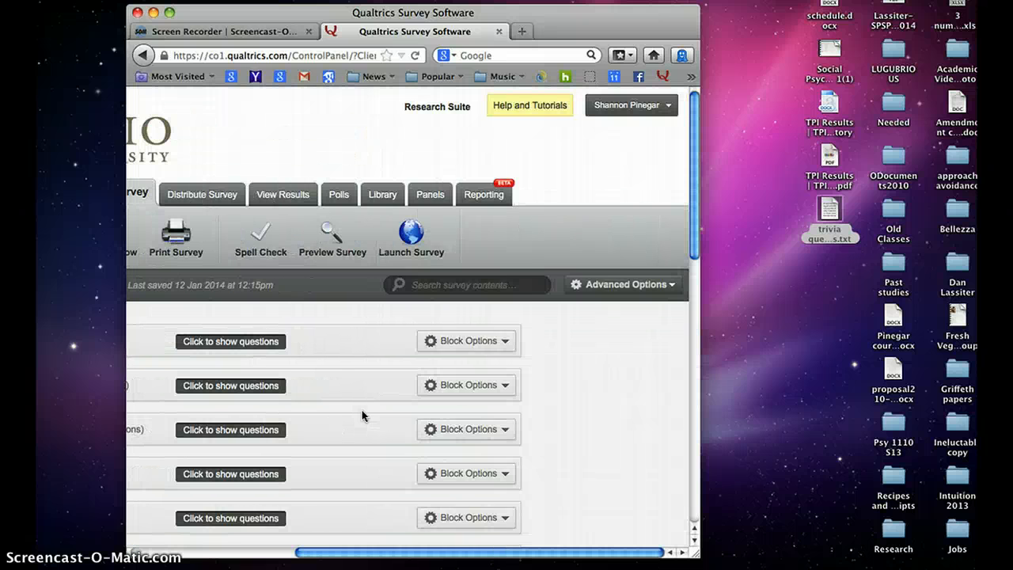
click(627, 286)
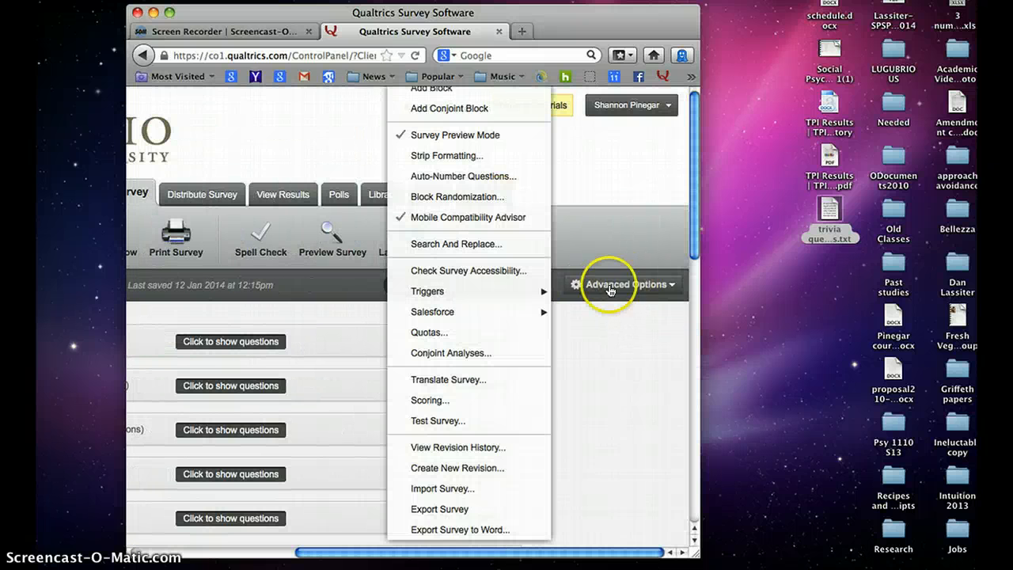
click(441, 490)
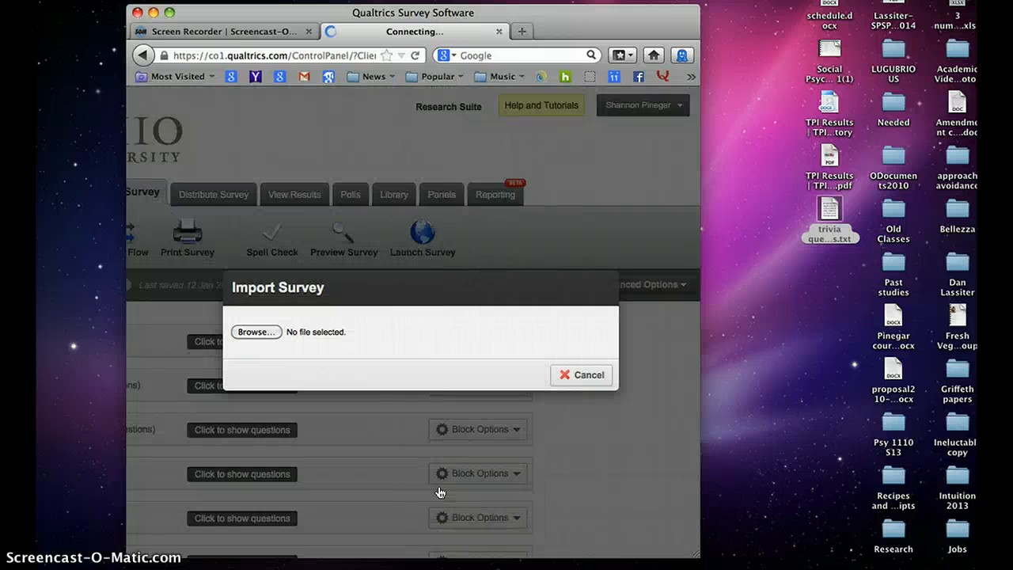
click(250, 333)
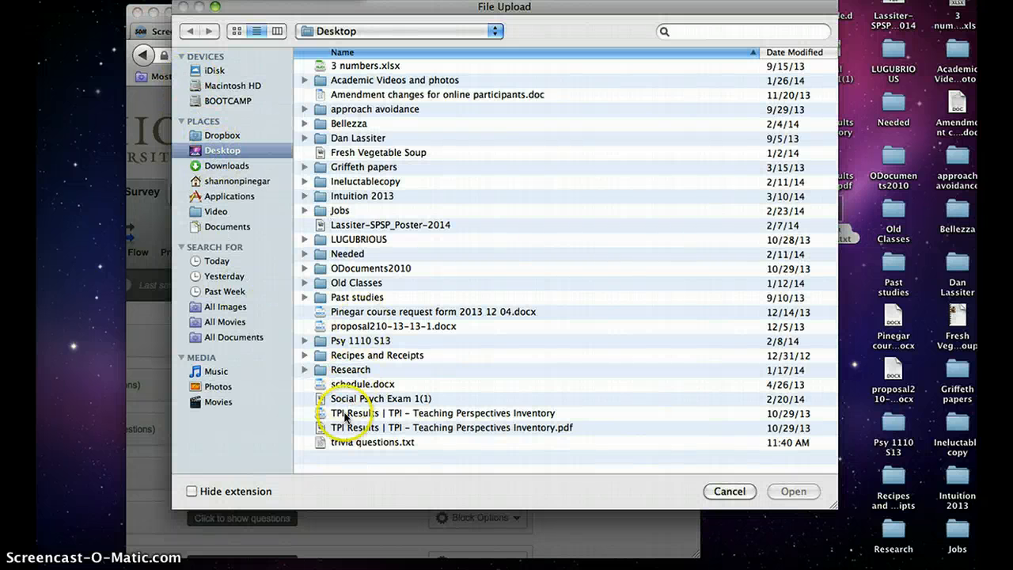
click(344, 444)
double_click(345, 444)
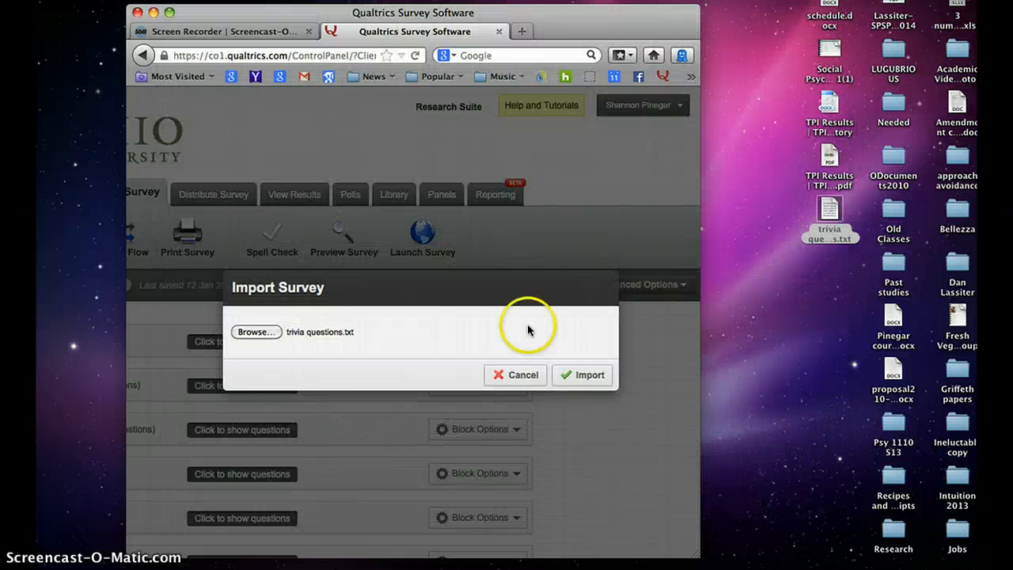
click(575, 373)
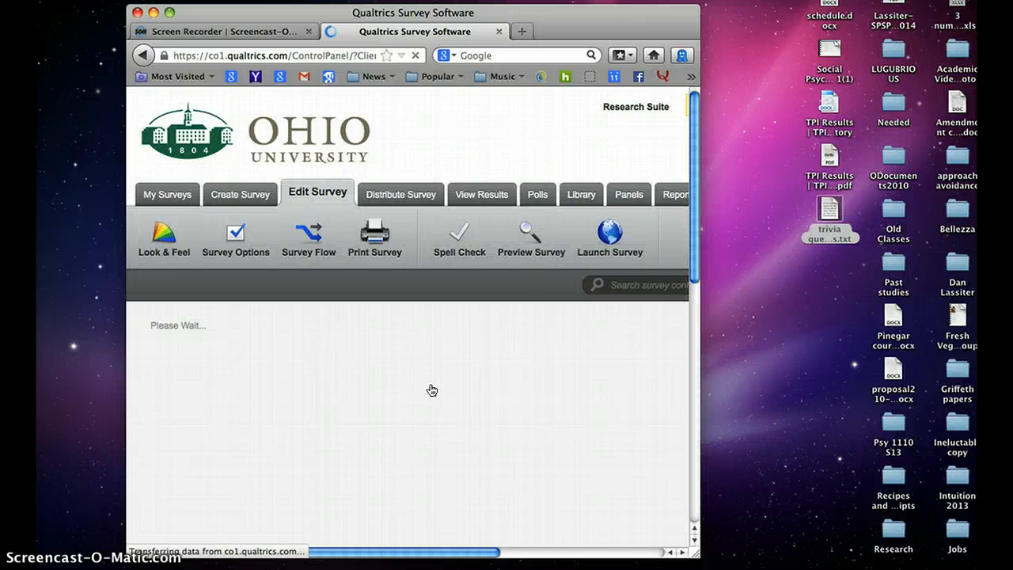
Find the block imported on Mar 12, 2014 in the survey's block list and expand its questions.
scroll(432, 390, down, 1)
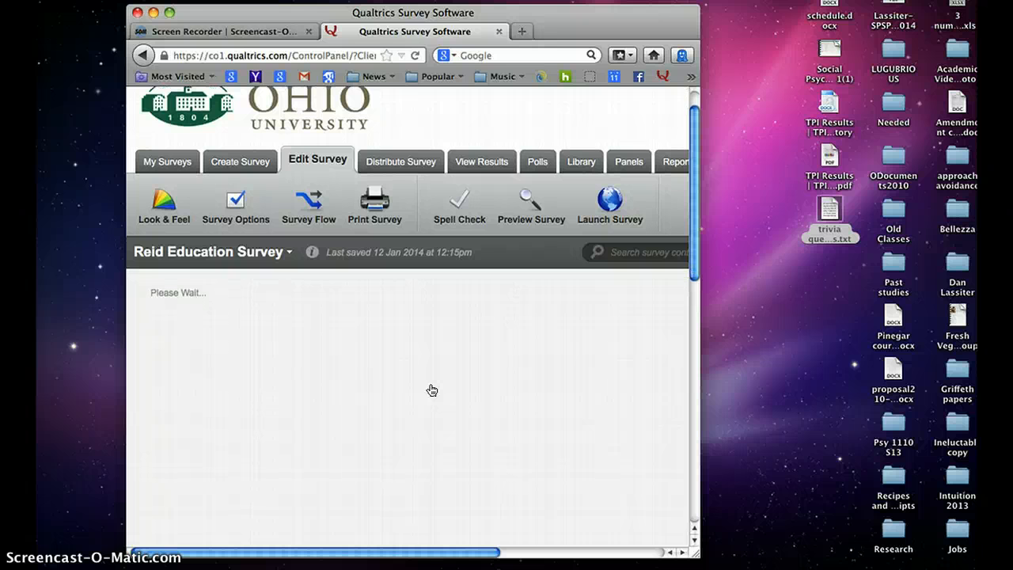
scroll(432, 389, down, 3)
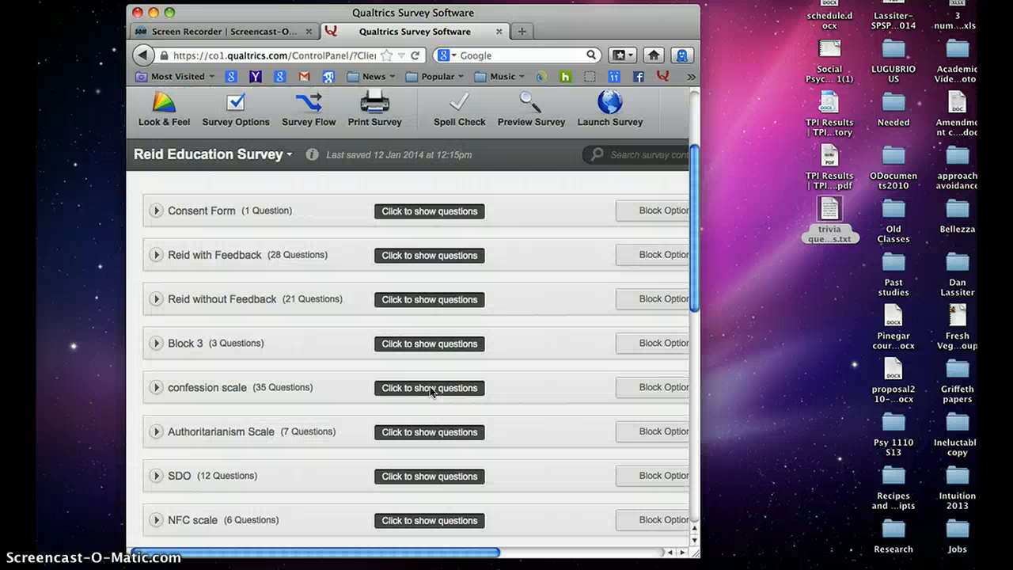
scroll(431, 390, down, 5)
scroll(431, 390, down, 1)
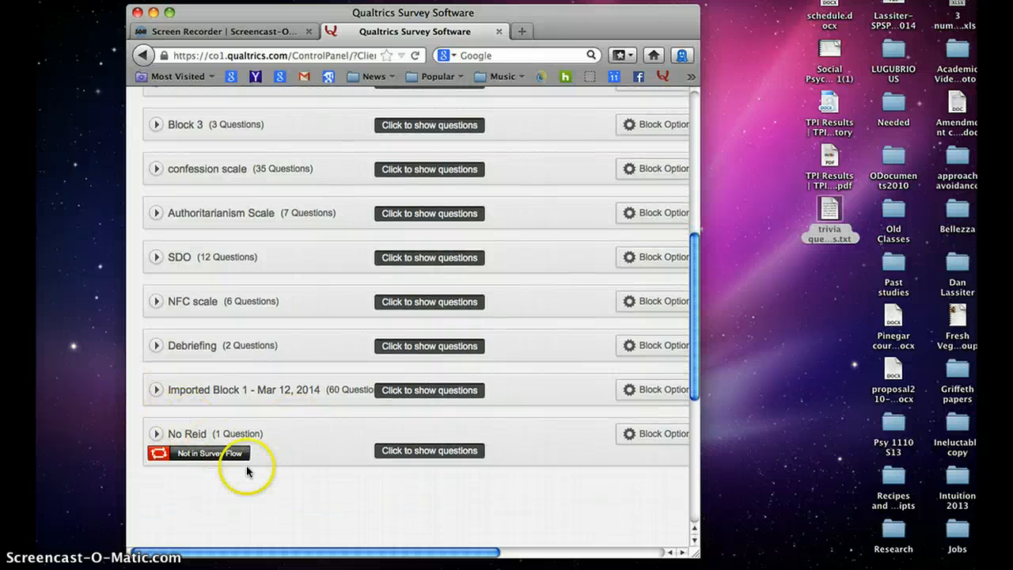
scroll(247, 467, down, 3)
scroll(247, 467, up, 8)
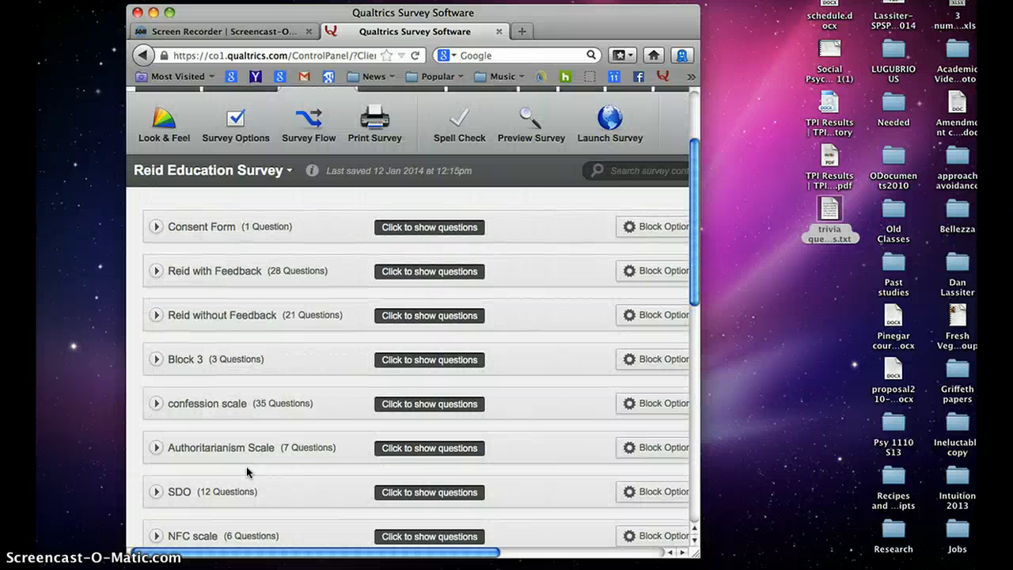
scroll(246, 472, down, 5)
click(155, 372)
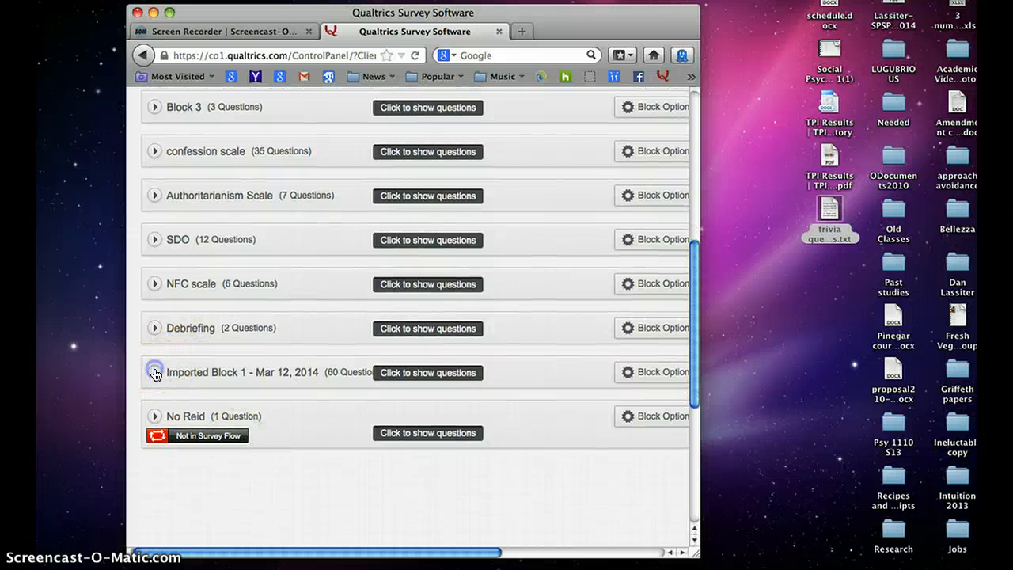
Look through the imported trivia questions to check that a page break follows each one.
scroll(369, 397, down, 4)
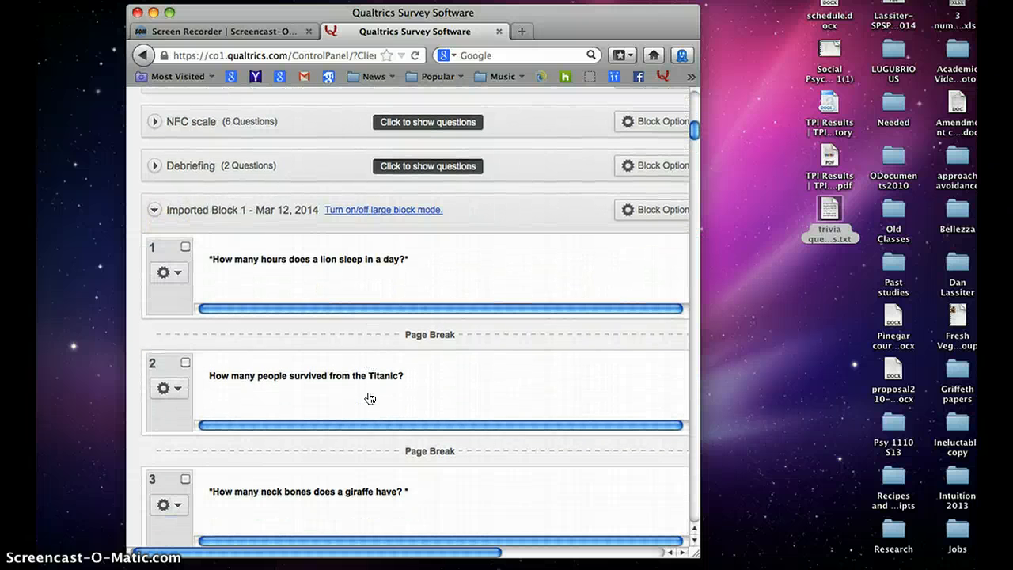
click(369, 405)
scroll(370, 407, down, 5)
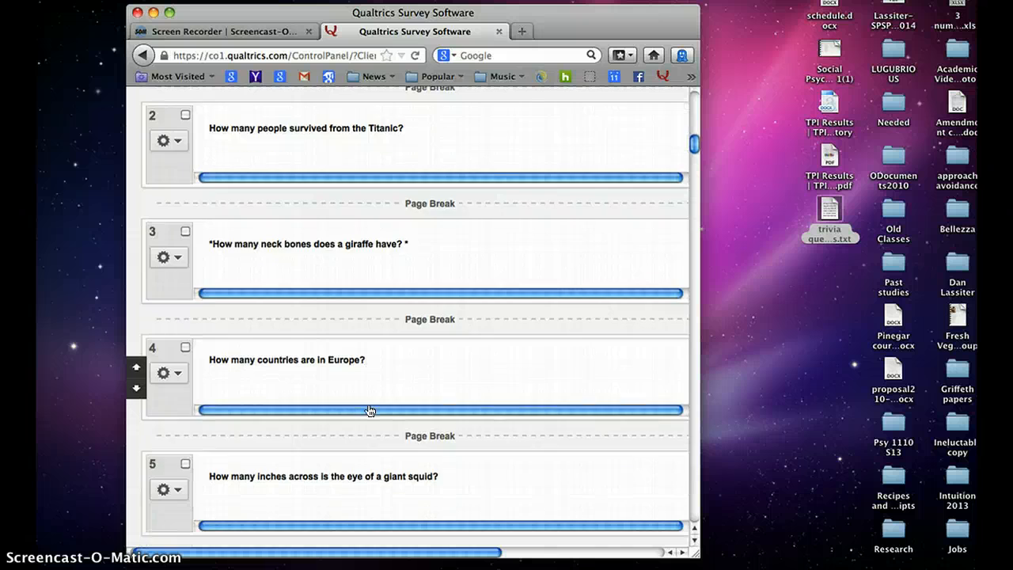
scroll(370, 410, down, 20)
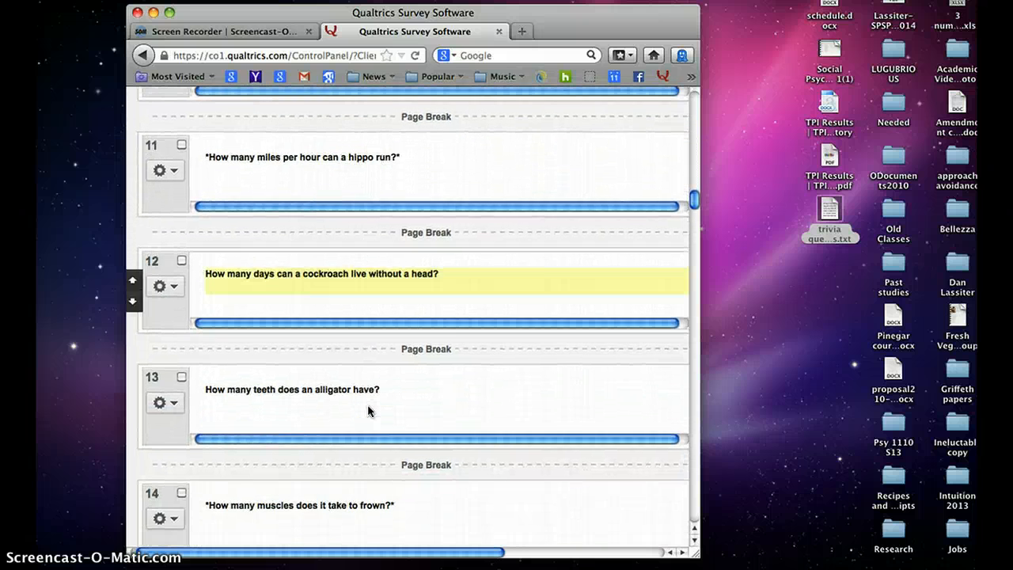
scroll(368, 410, down, 2)
scroll(369, 411, down, 20)
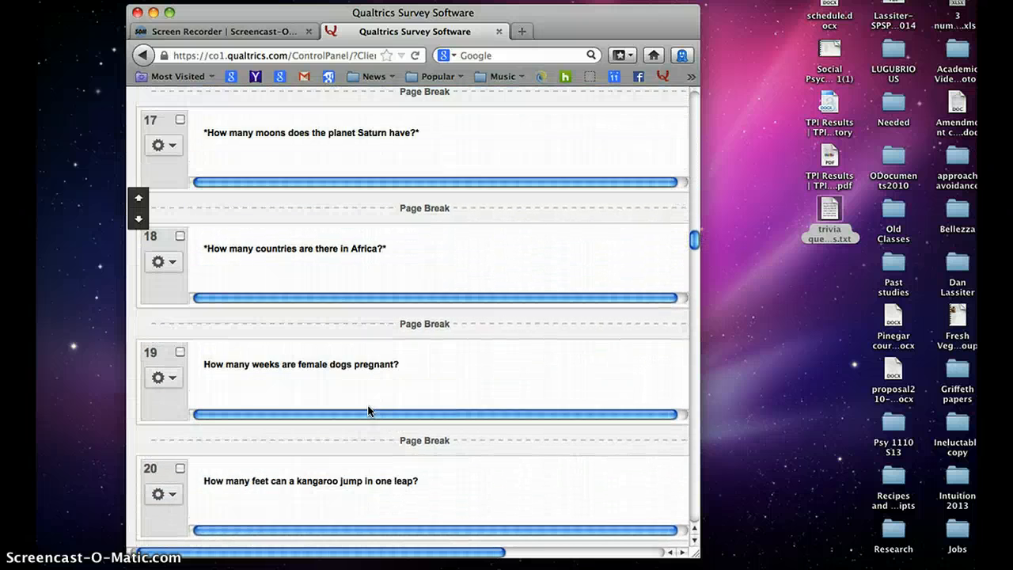
scroll(369, 410, down, 2)
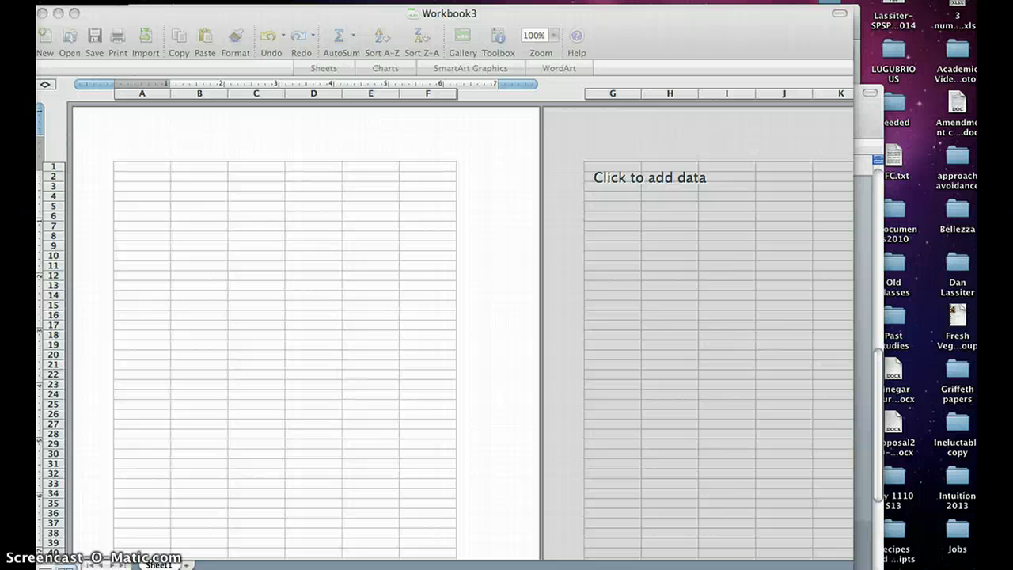
Switch to Questions closure cognition2.doc in Word and select statements 1 to 28 of the NFC (closure) list.
key(super+Tab)
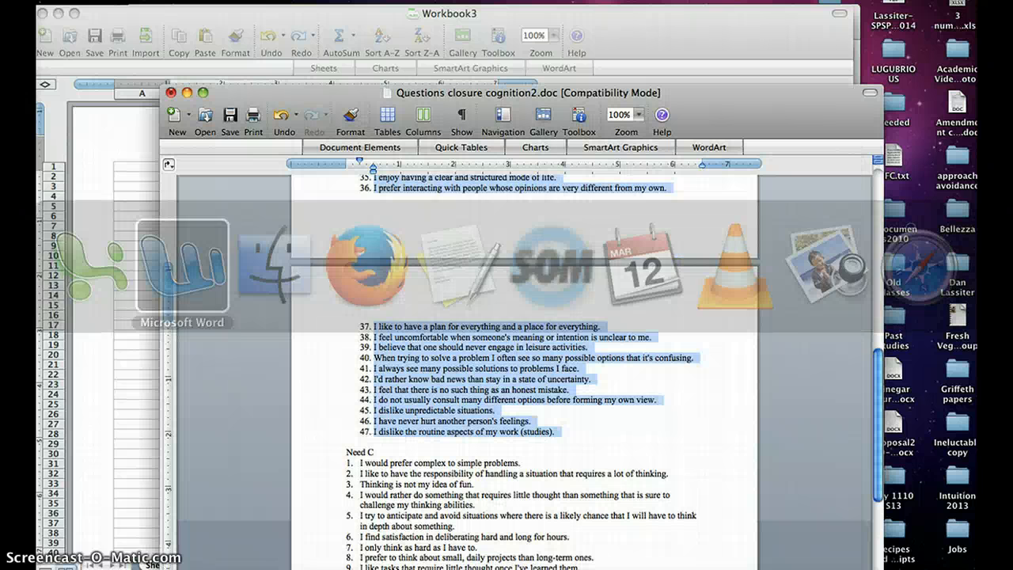
click(369, 289)
scroll(369, 290, up, 10)
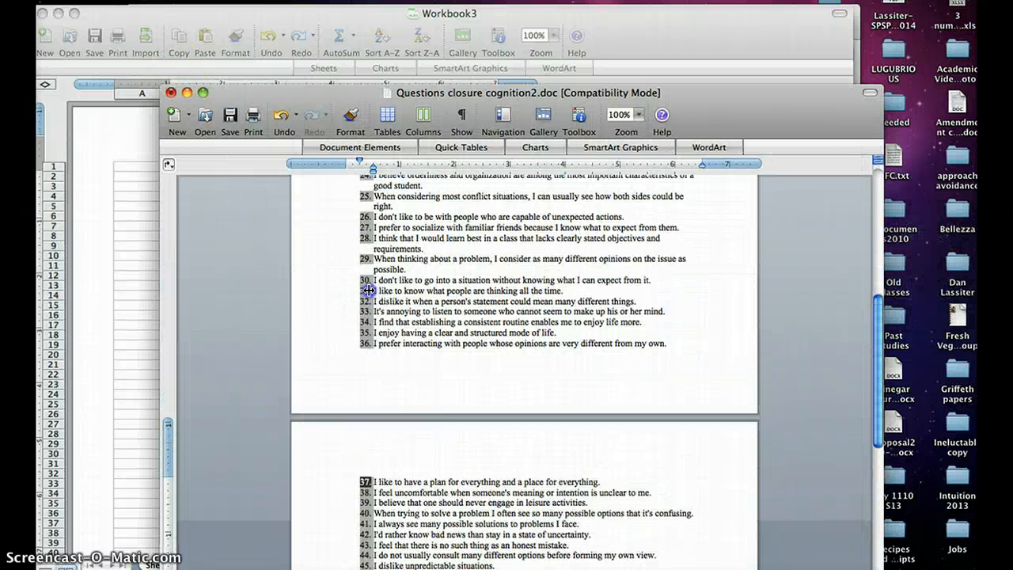
scroll(369, 290, up, 5)
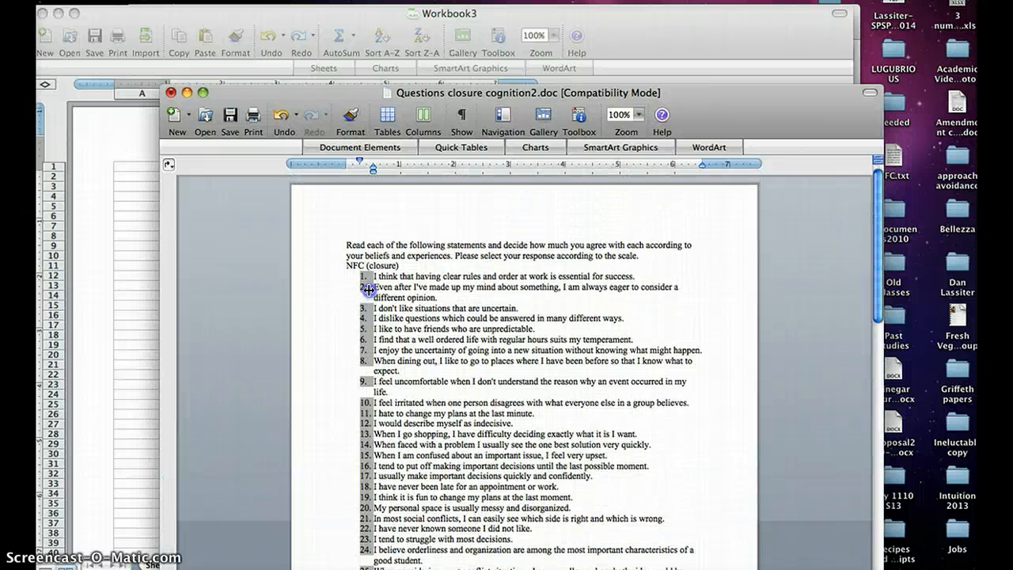
scroll(369, 289, down, 1)
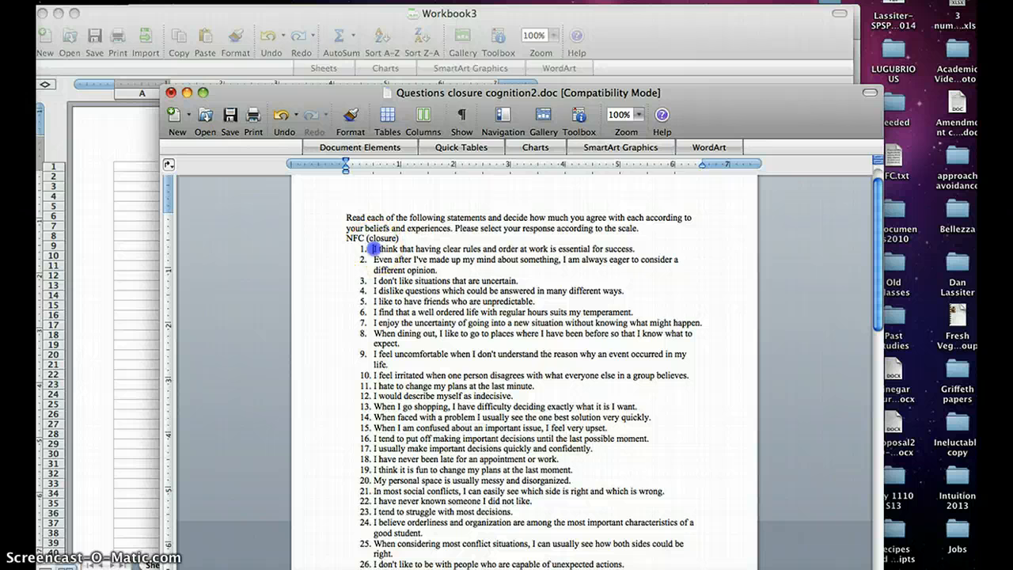
drag(375, 247, 427, 567)
key(super+c)
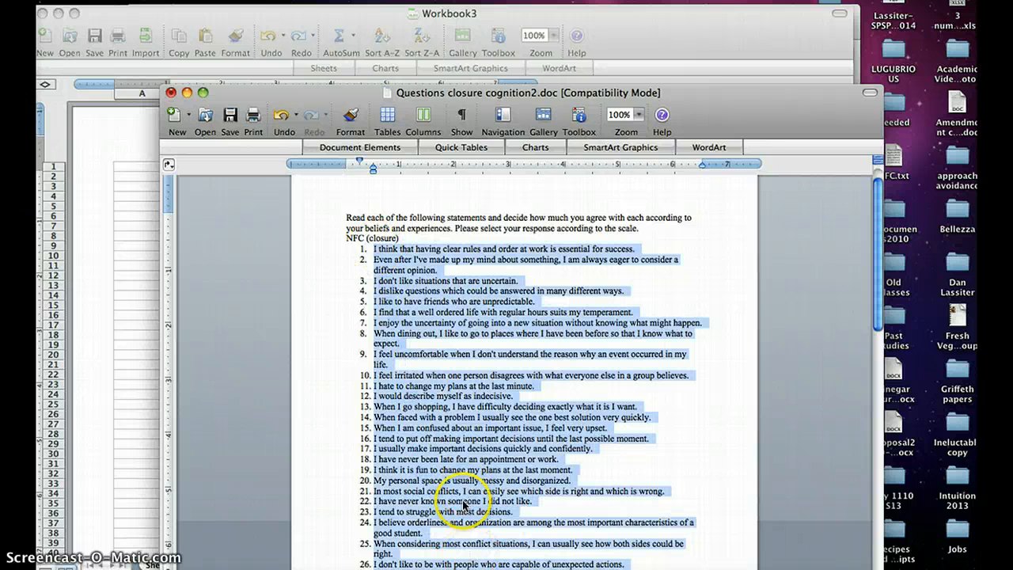
scroll(475, 507, down, 5)
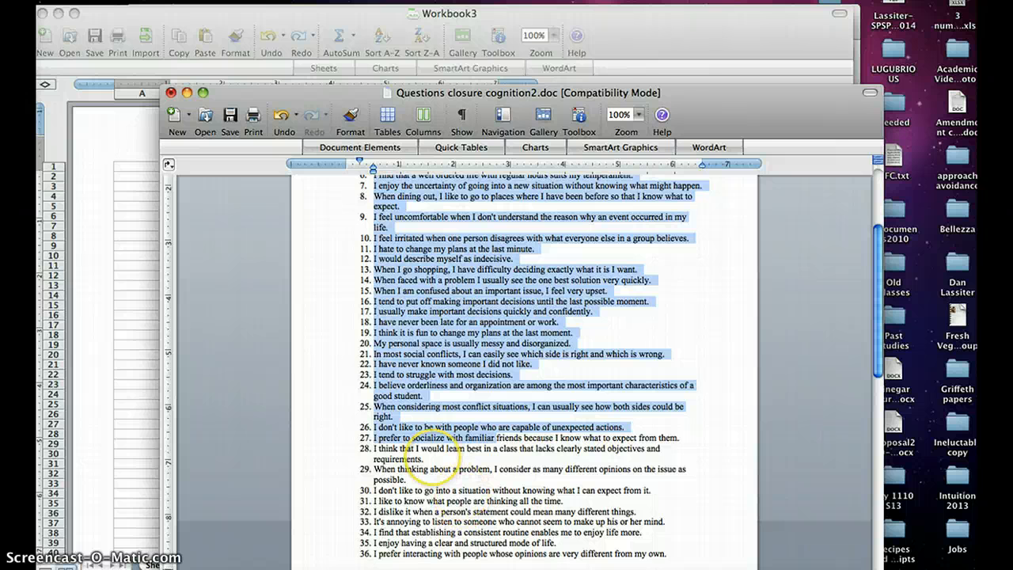
shift+click(431, 457)
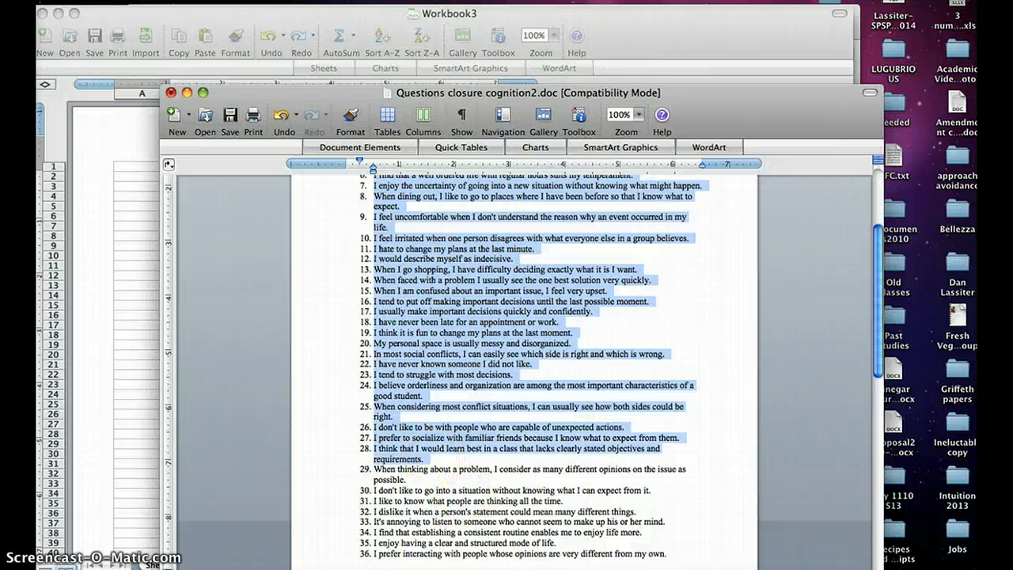
Remove the automatic list numbering from the selected NFC (closure) statements.
drag(294, 93, 304, 59)
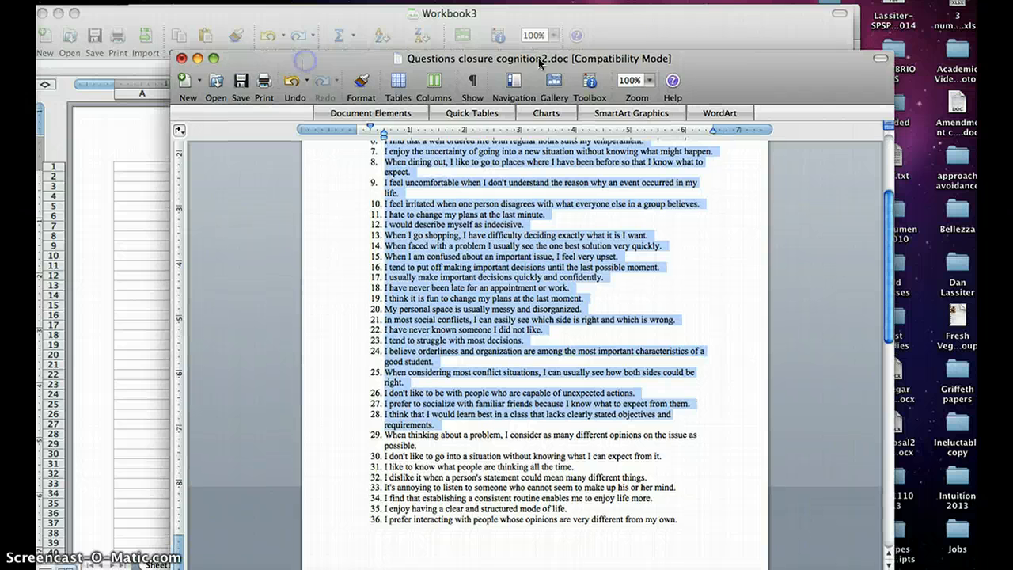
click(590, 81)
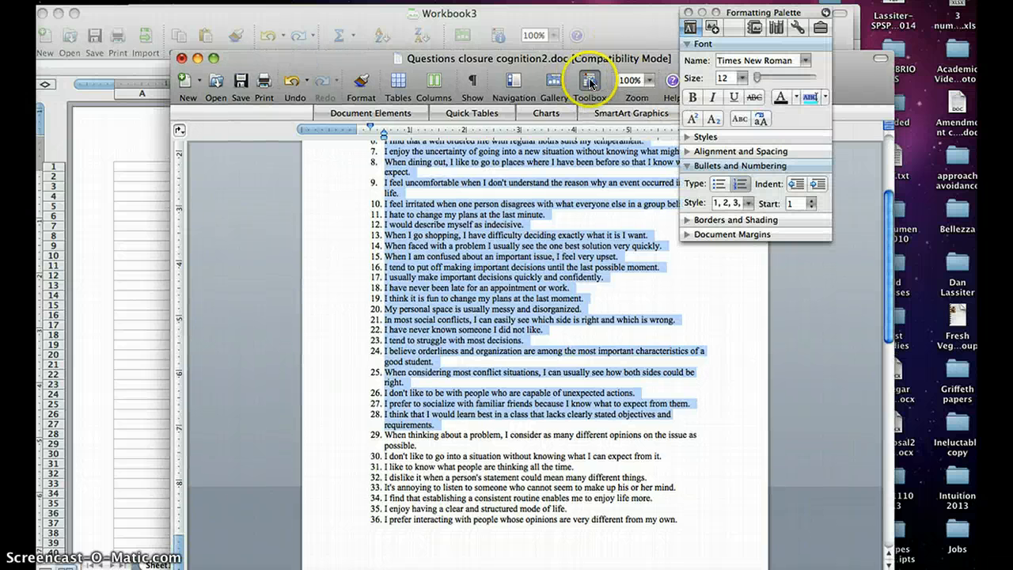
click(740, 184)
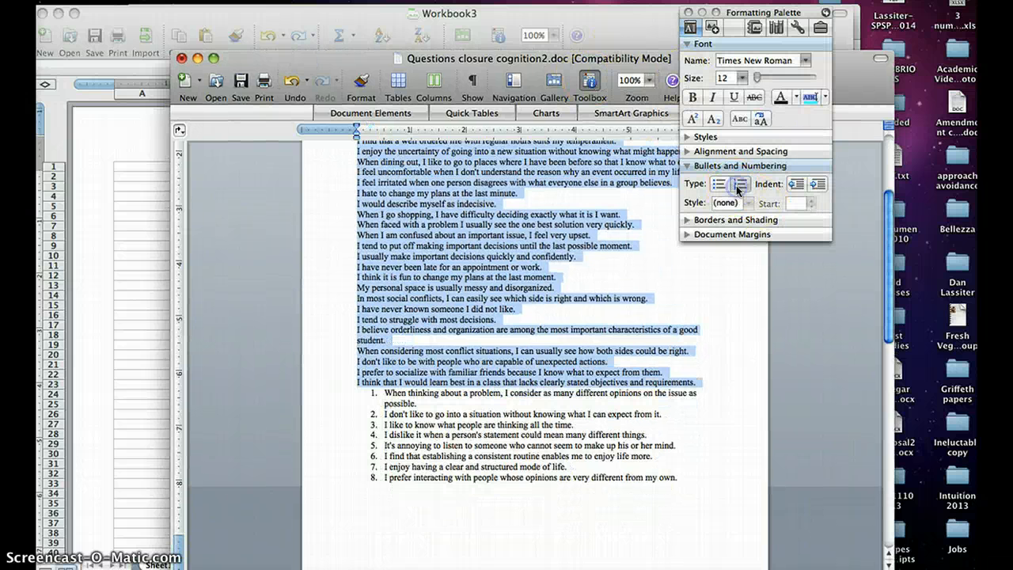
Copy the unnumbered statements into Workbook3 in Excel, starting at cell A1.
click(518, 256)
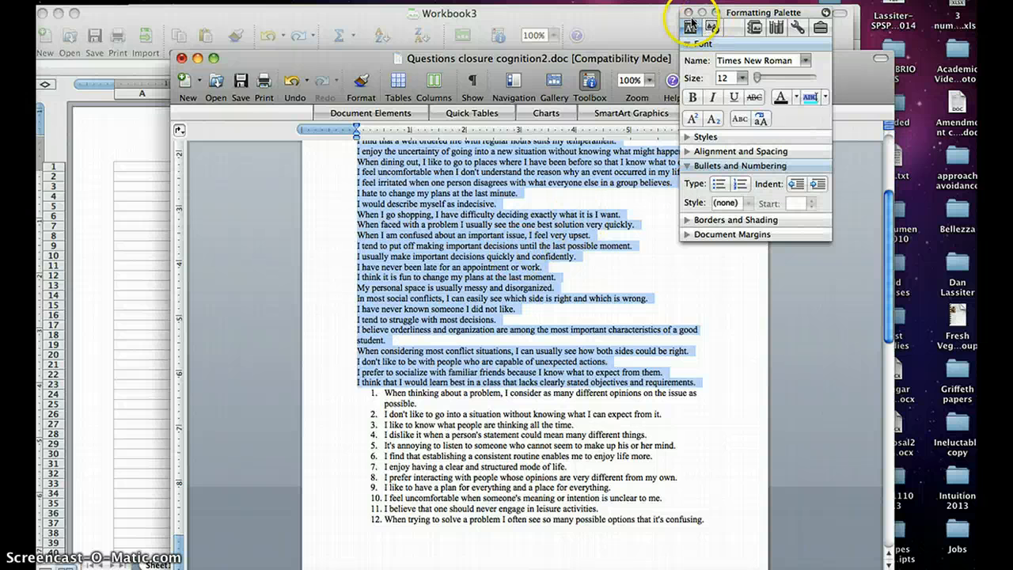
click(121, 222)
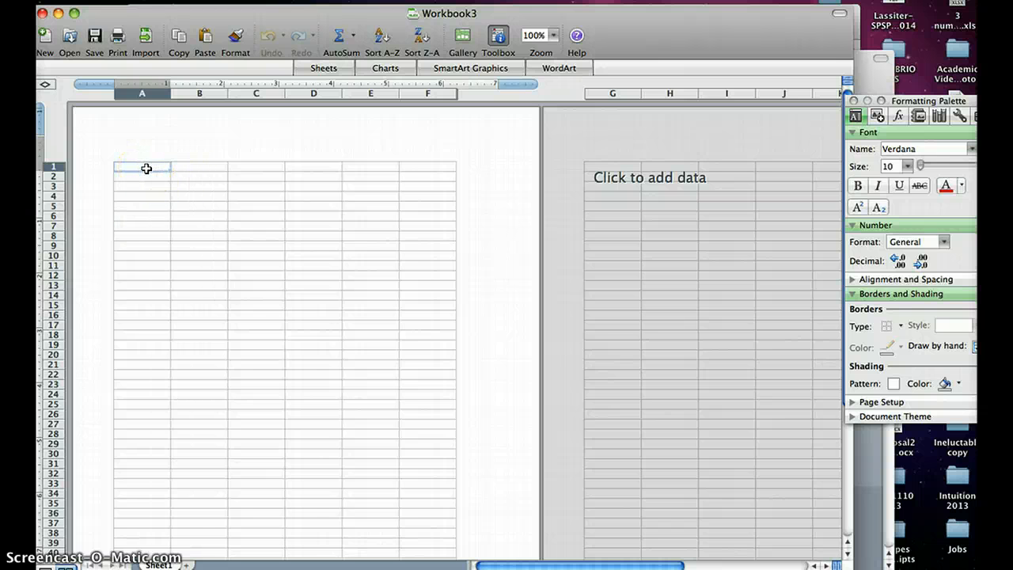
key(super+v)
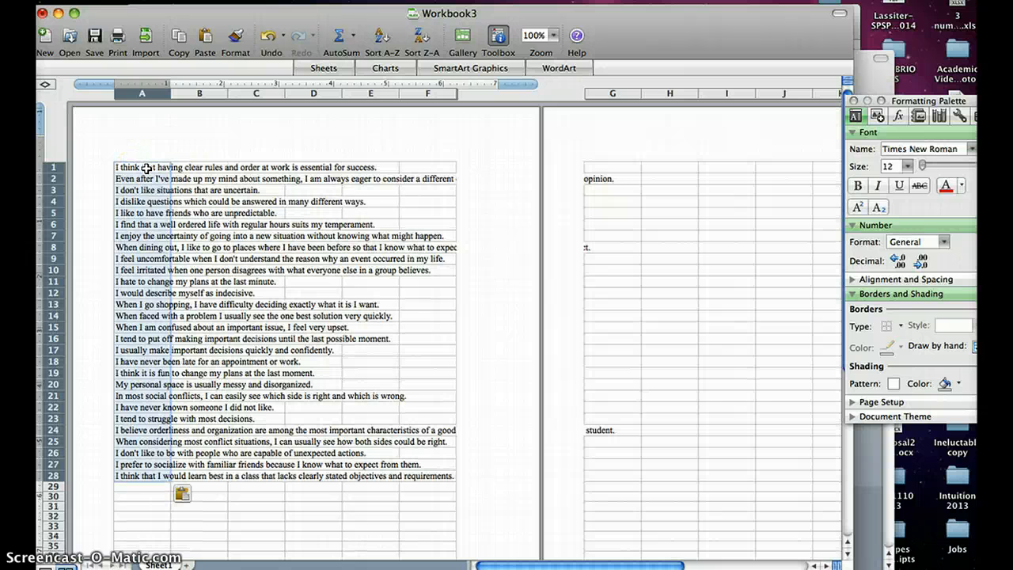
Switch to Questions closure cognition2.doc in Word and copy the two-line instruction paragraph above the NFC (closure) heading.
click(871, 79)
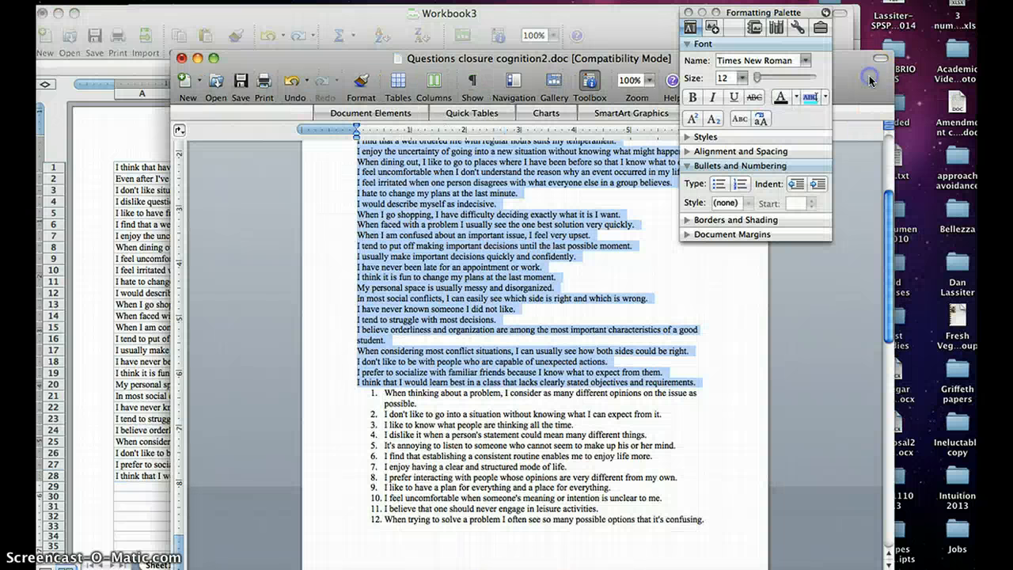
click(365, 330)
scroll(367, 331, up, 5)
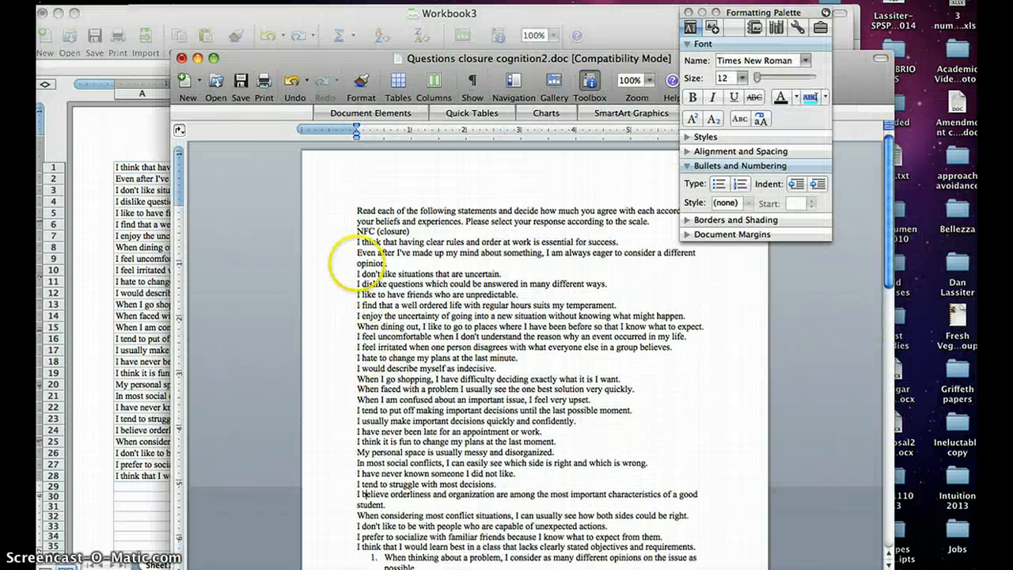
drag(356, 209, 654, 222)
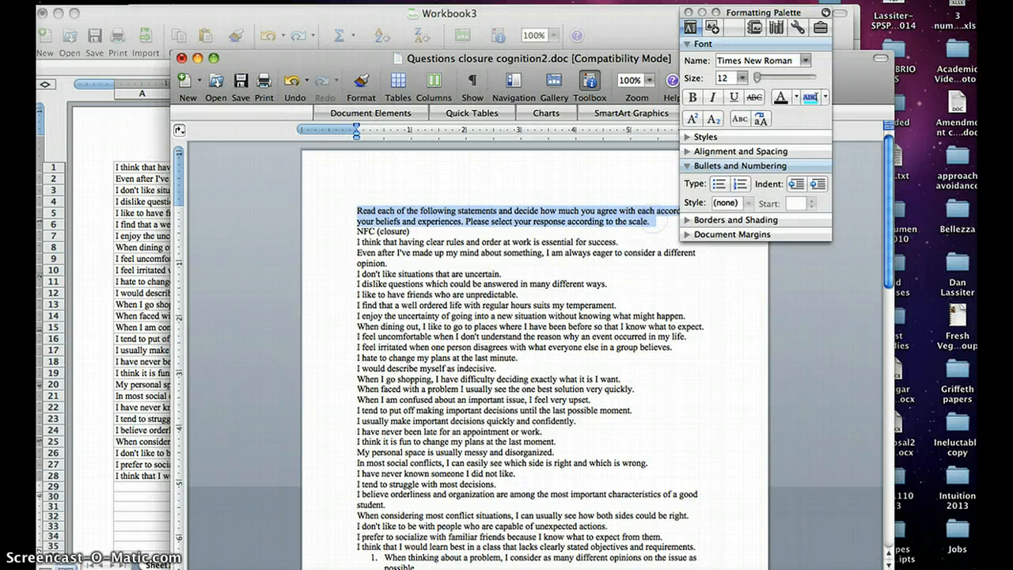
Return to Workbook3 in Excel and insert two empty rows above the first statement.
click(82, 208)
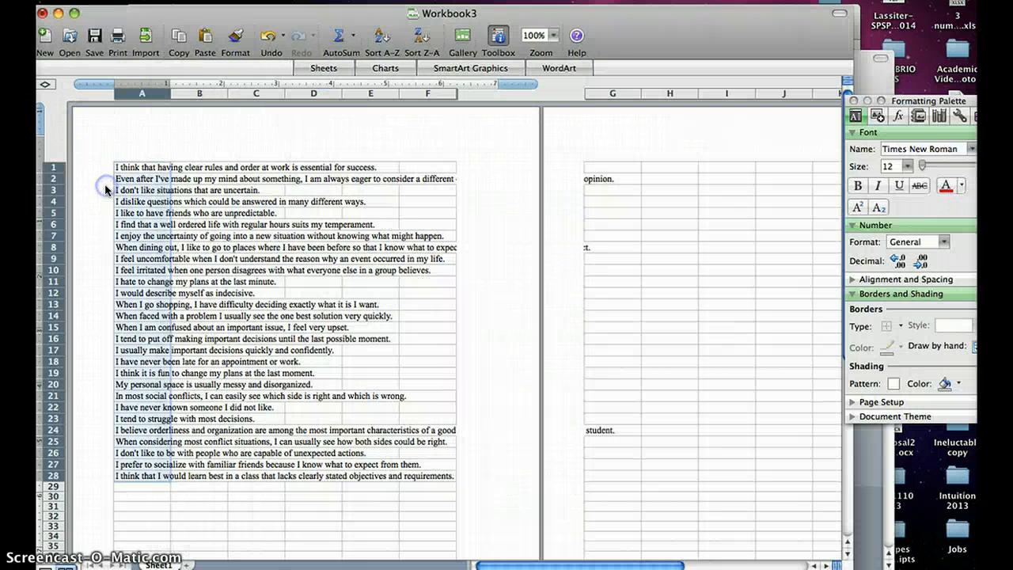
click(54, 179)
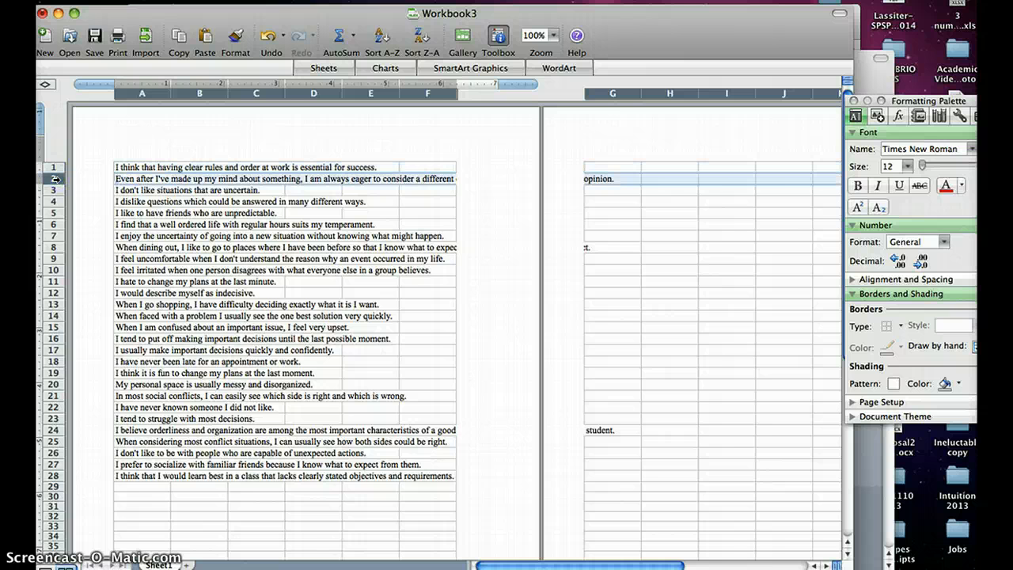
drag(53, 167, 51, 181)
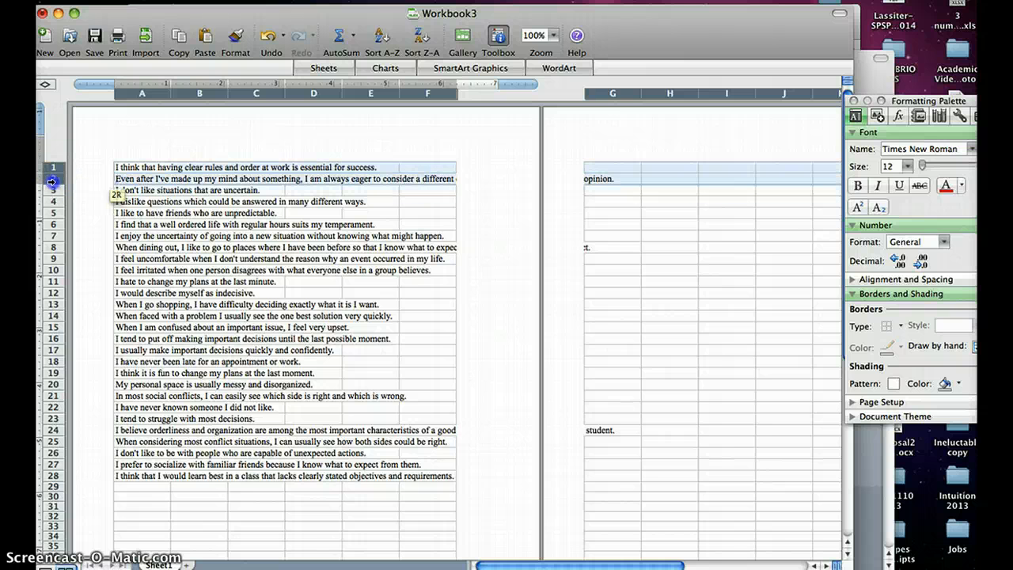
right_click(52, 180)
click(73, 274)
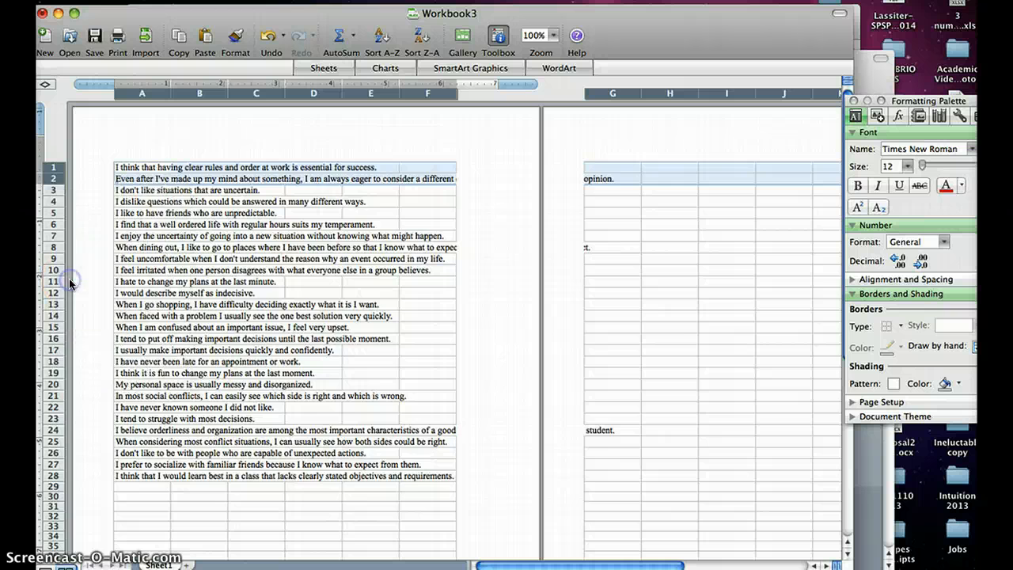
Paste the instruction paragraph into cell A1 and put the question number "1. " in front of its text.
click(136, 168)
key(super+v)
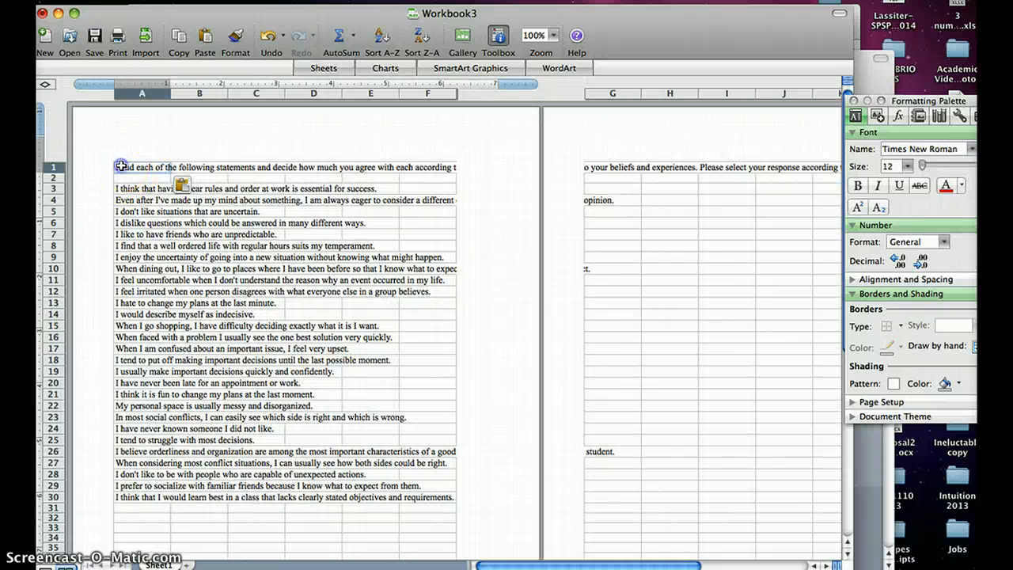
double_click(119, 166)
text(1.)
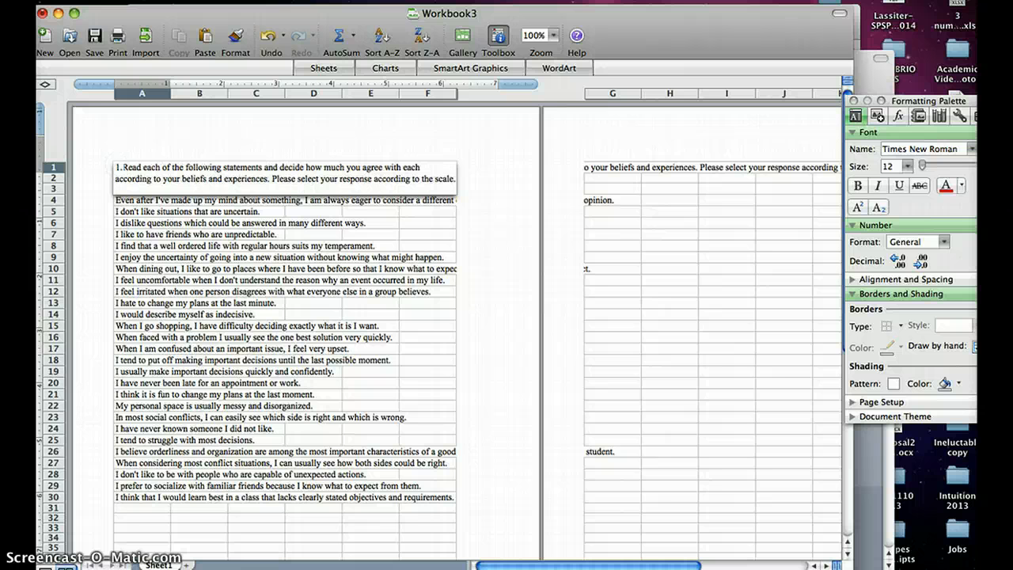
key(Tab)
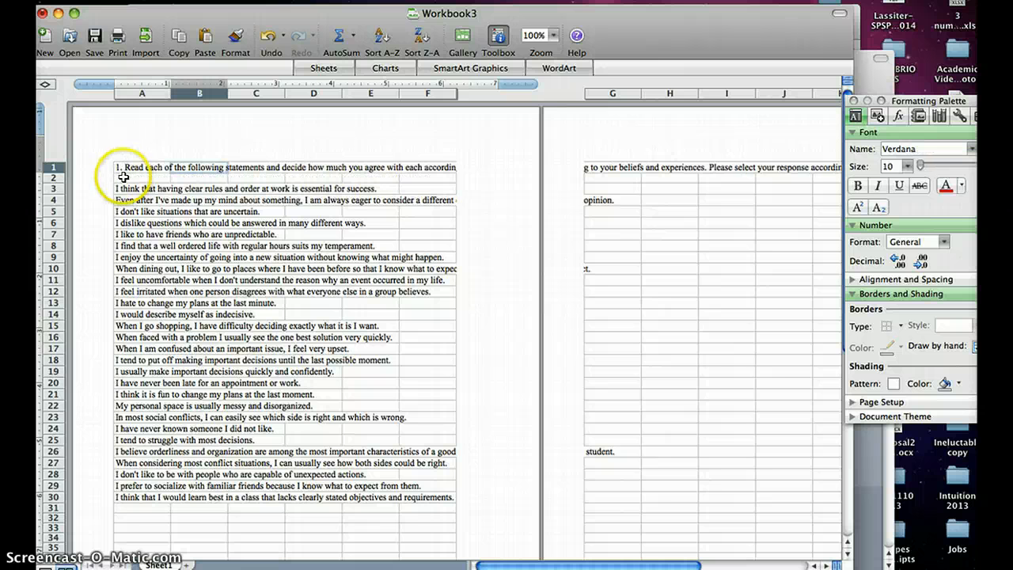
Leaving one empty row below the statements, enter the scale labels "1 Strongly disagree" in A32 and "2 Disagree" in A33.
scroll(131, 360, down, 5)
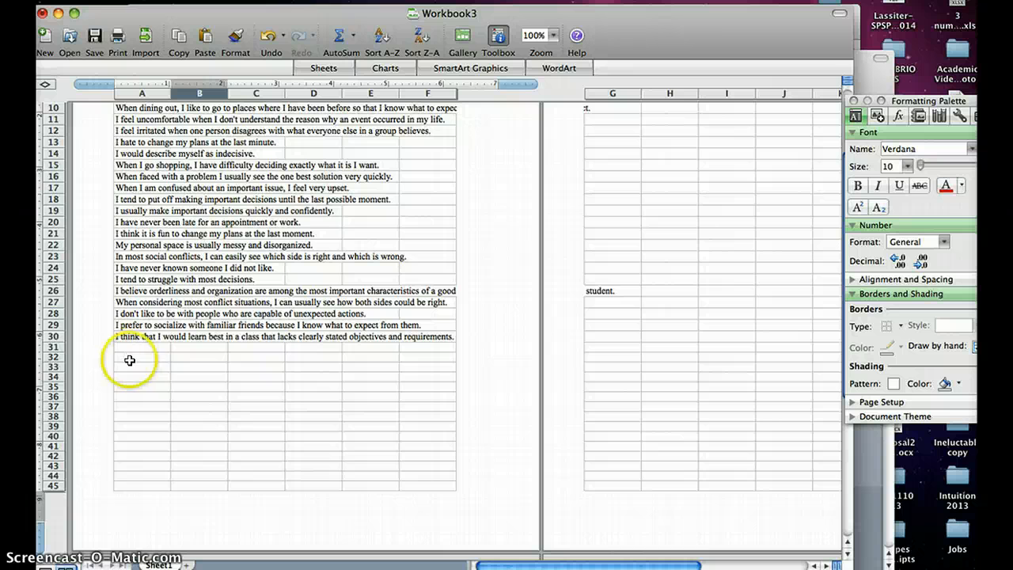
click(136, 359)
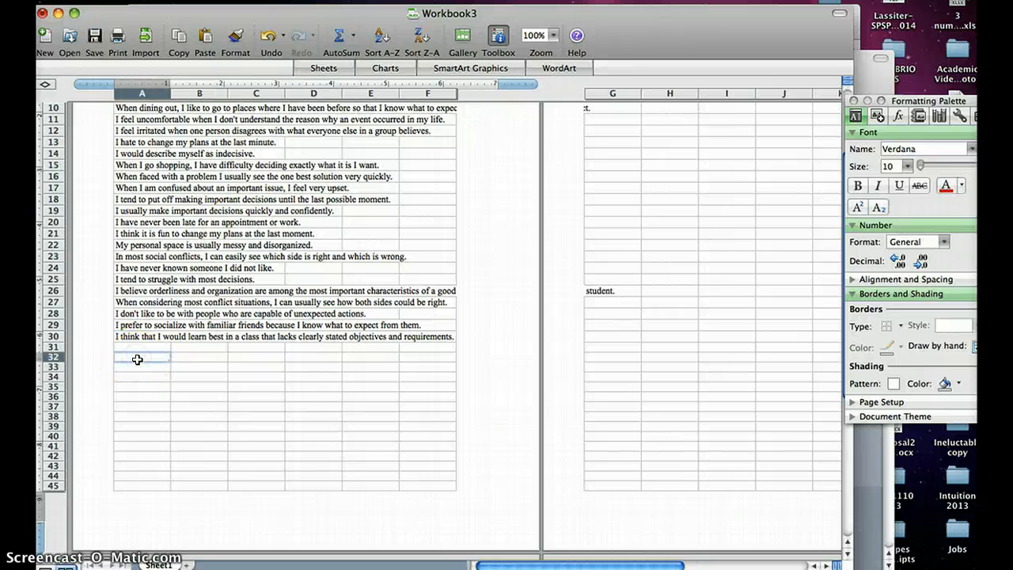
text(1 Strongly)
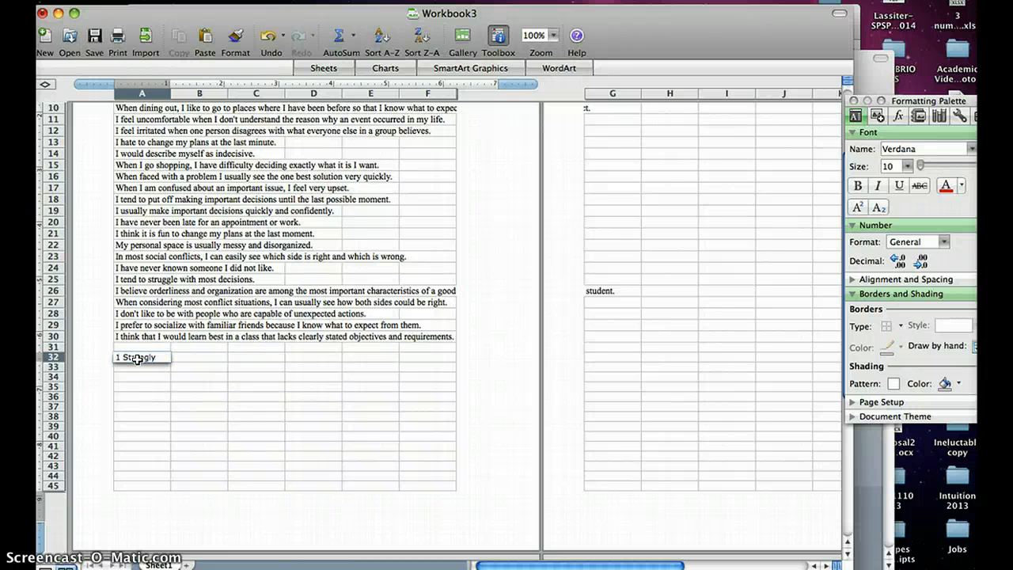
text( disagree)
key(Return)
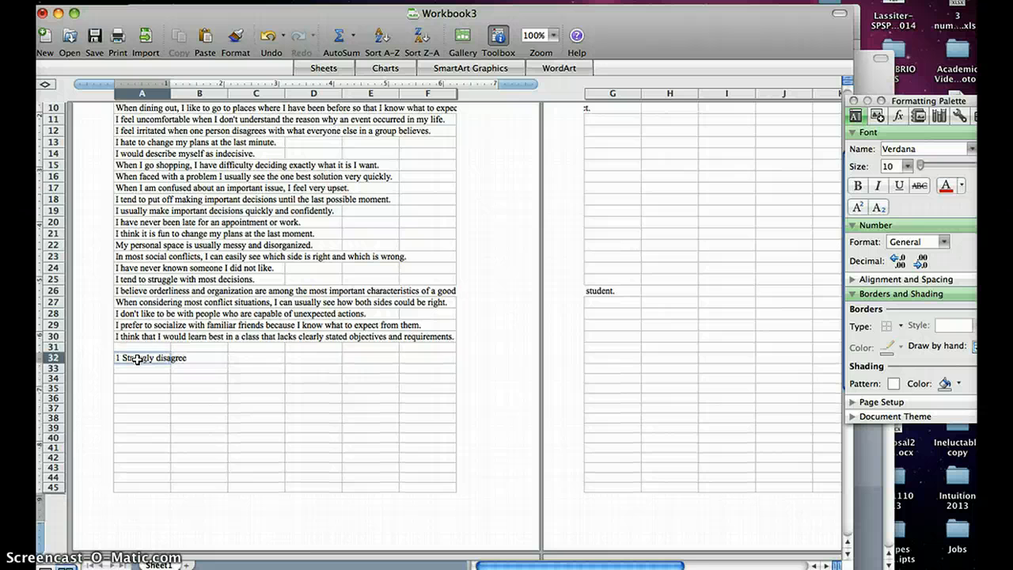
text(2 Di)
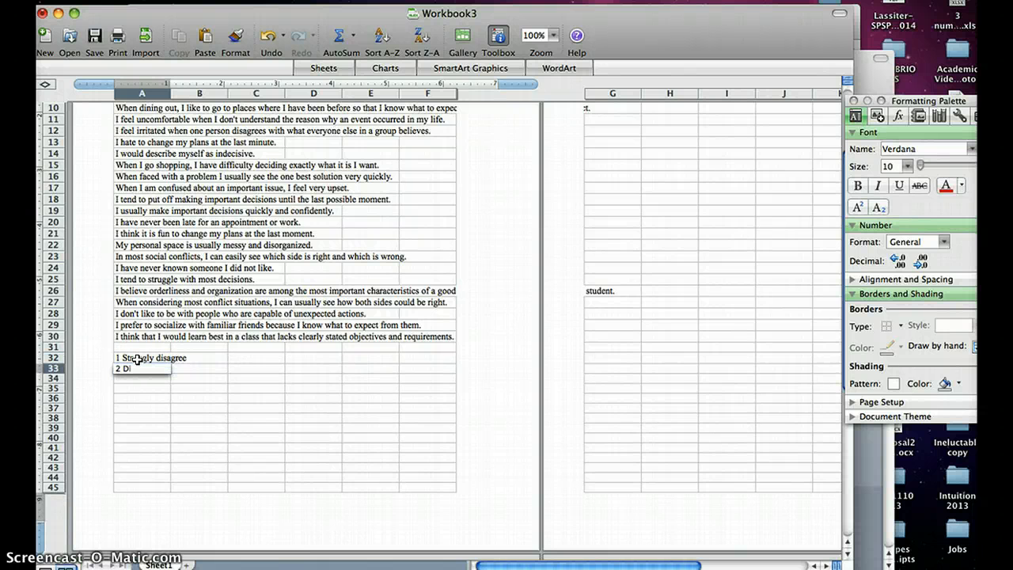
text(sagree)
key(Return)
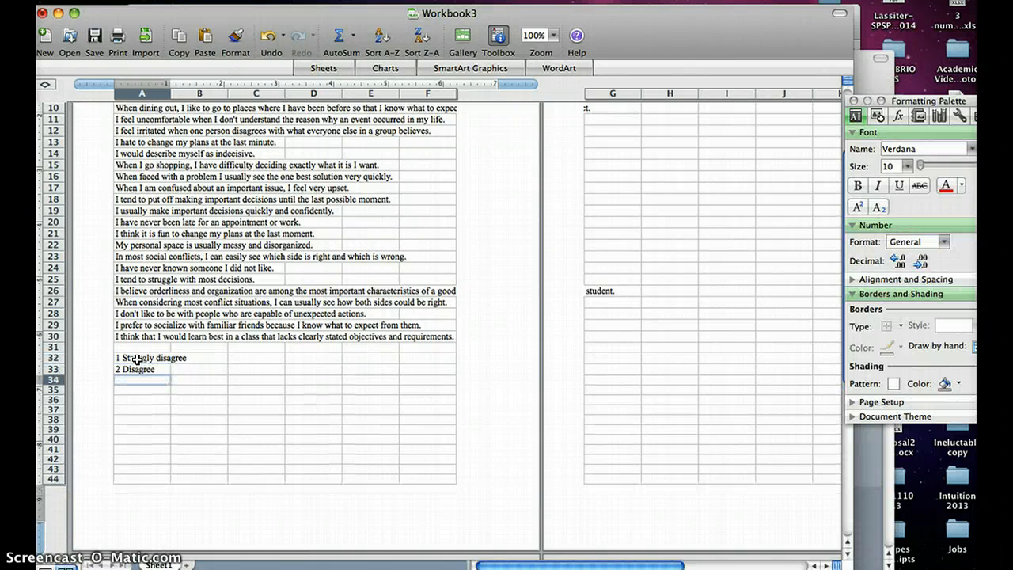
Complete the answer scale with "3 Neutral" in A34, "4 Agree" in A35 and "5 Strongly Agree" in A36.
text(3 N)
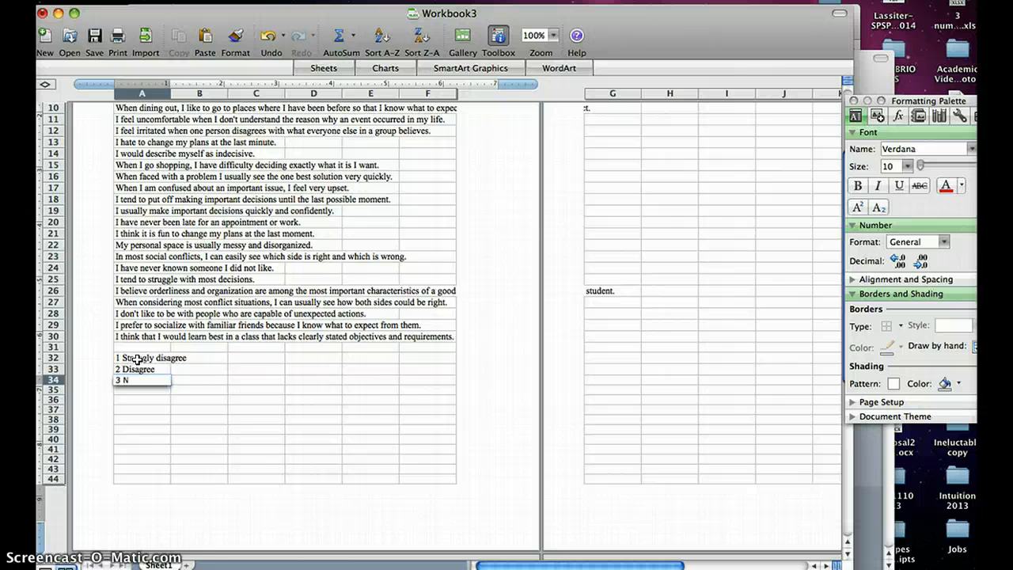
text(eutral)
key(Return)
text(4)
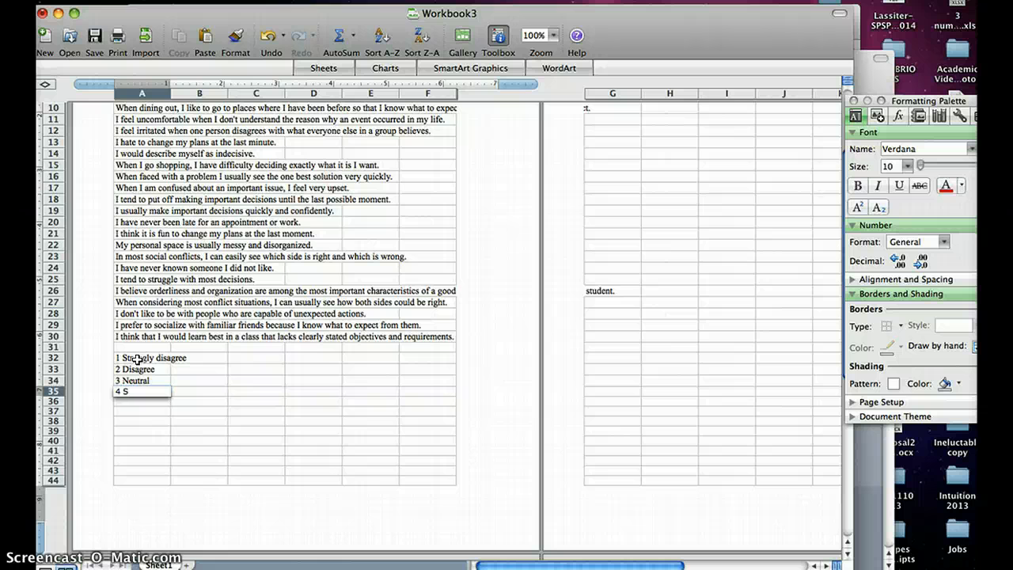
text( Agree)
key(Return)
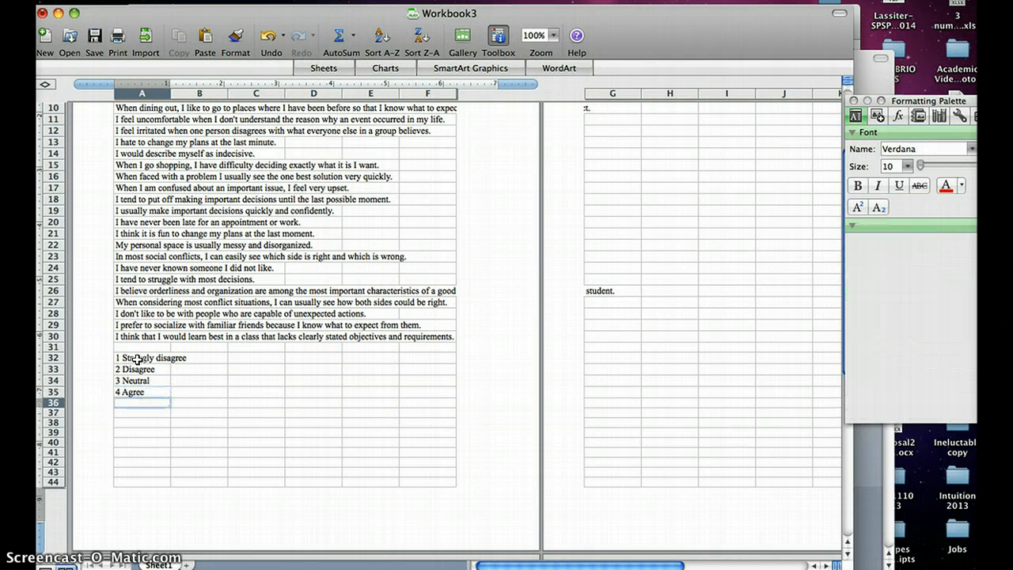
text(5 Strongly)
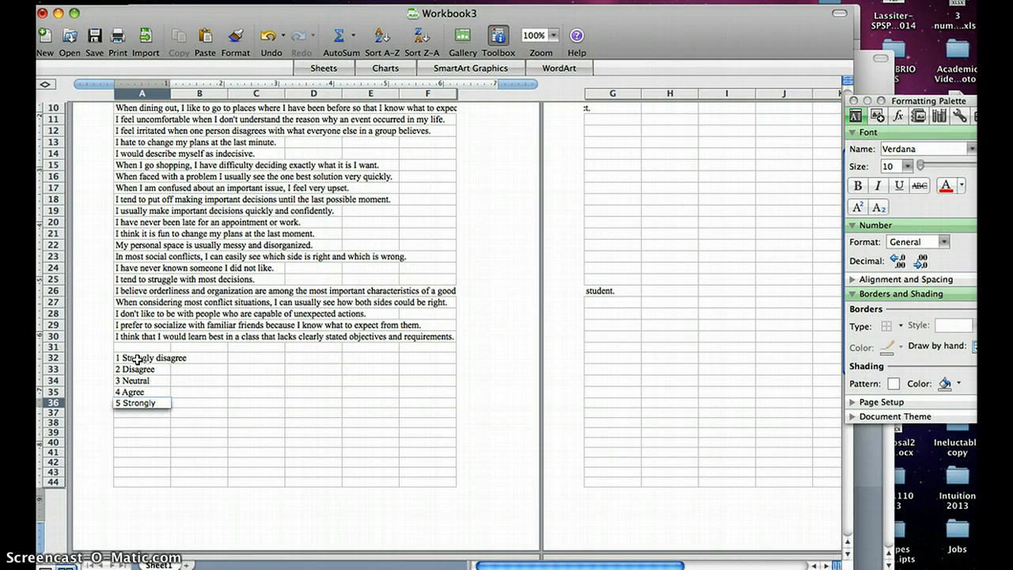
text( Agree)
key(Up)
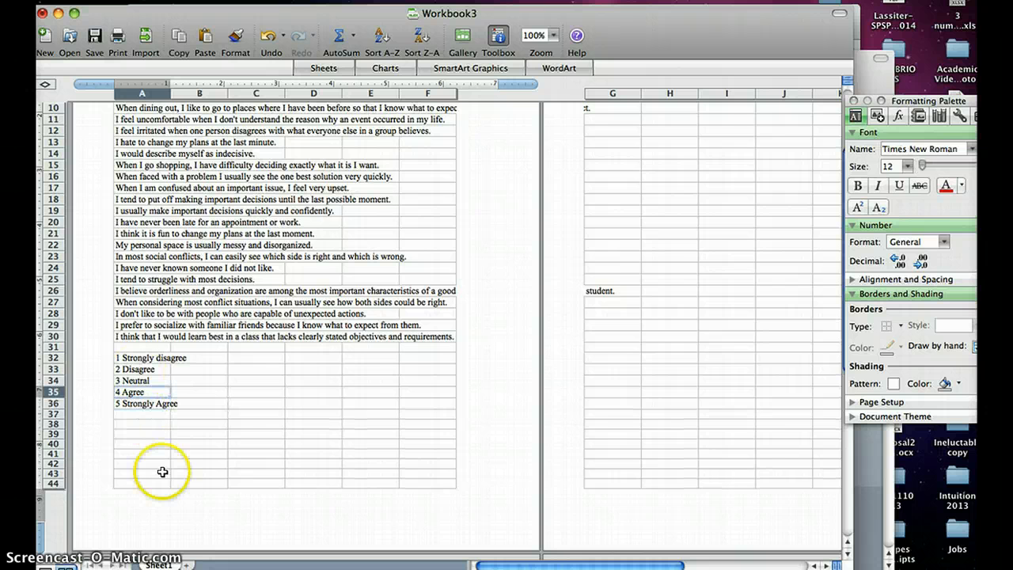
drag(150, 357, 143, 401)
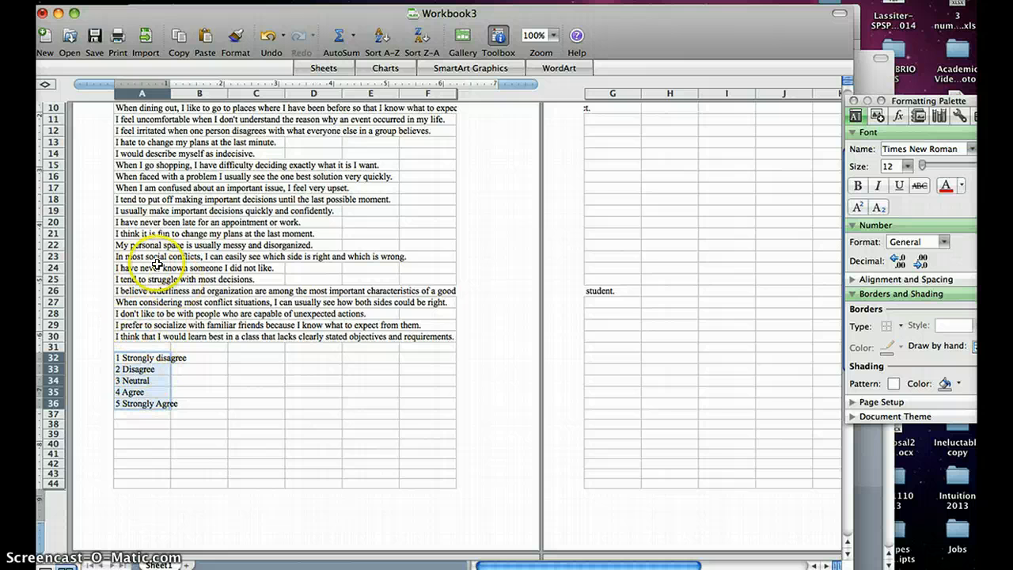
scroll(156, 264, up, 5)
click(149, 200)
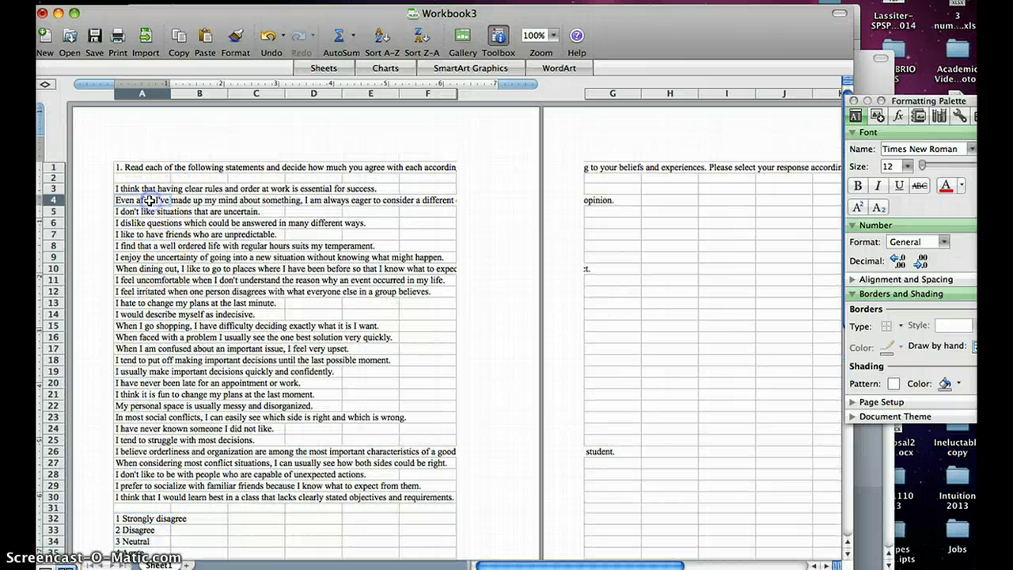
drag(131, 183, 148, 497)
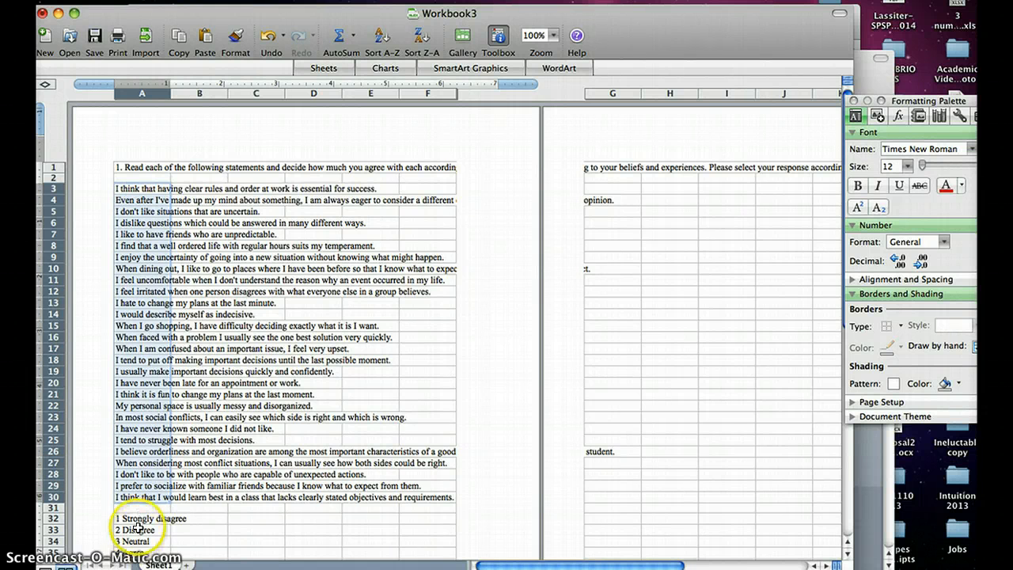
click(162, 336)
Save the workbook to the Desktop as NFclosure.txt in Windows Formatted Text (.txt) format.
click(107, 1)
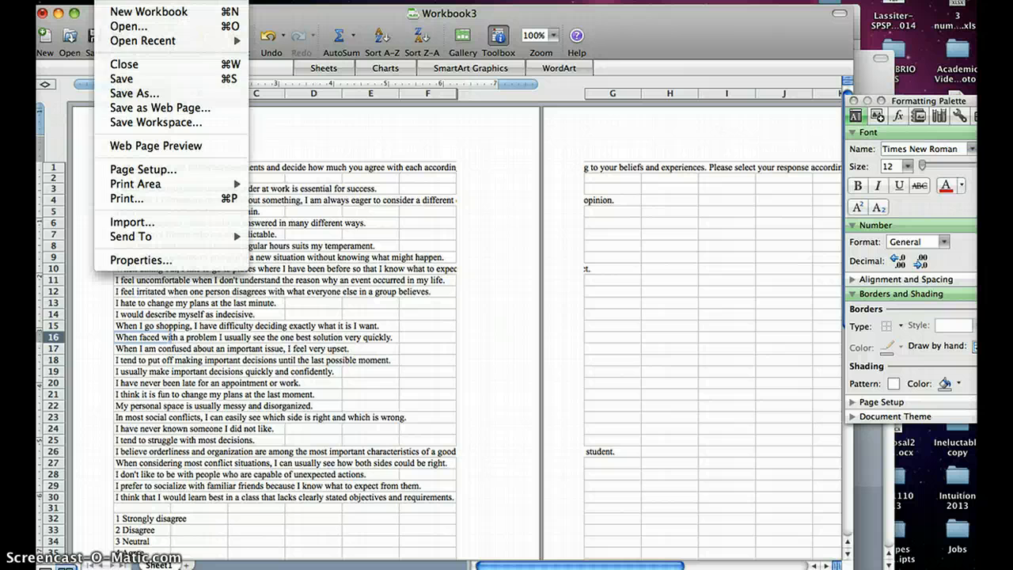
click(127, 95)
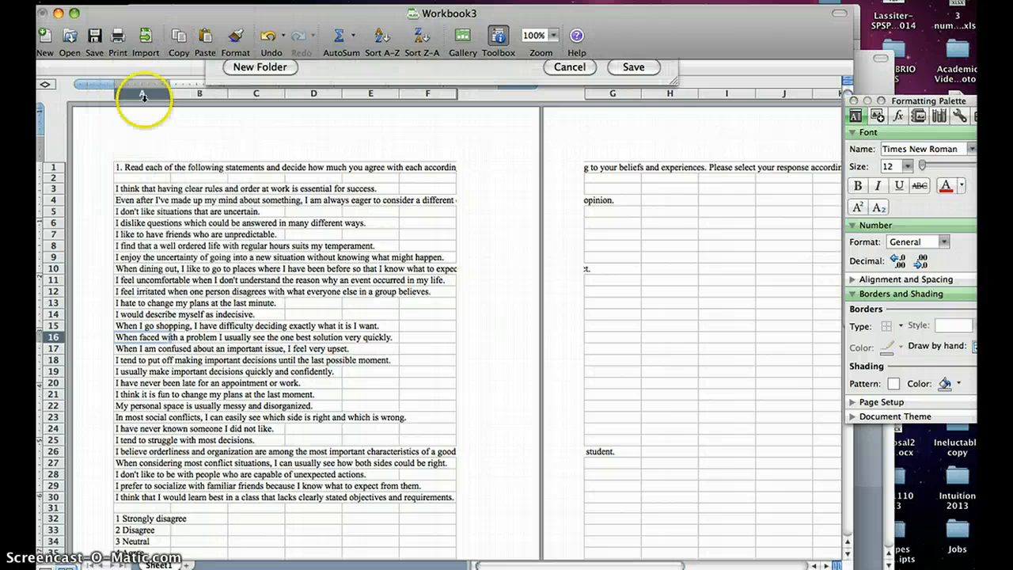
click(391, 264)
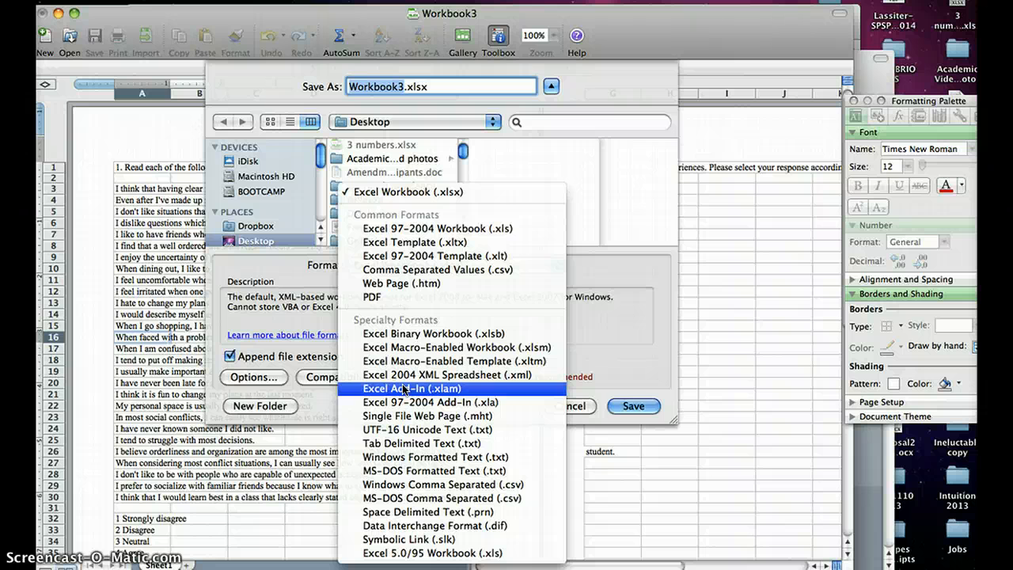
click(403, 457)
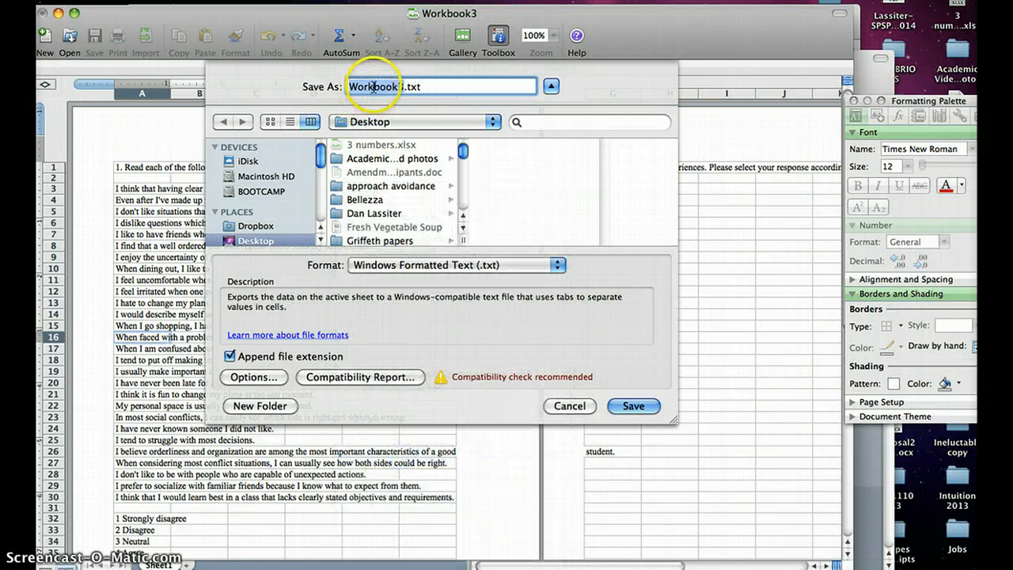
text(NF)
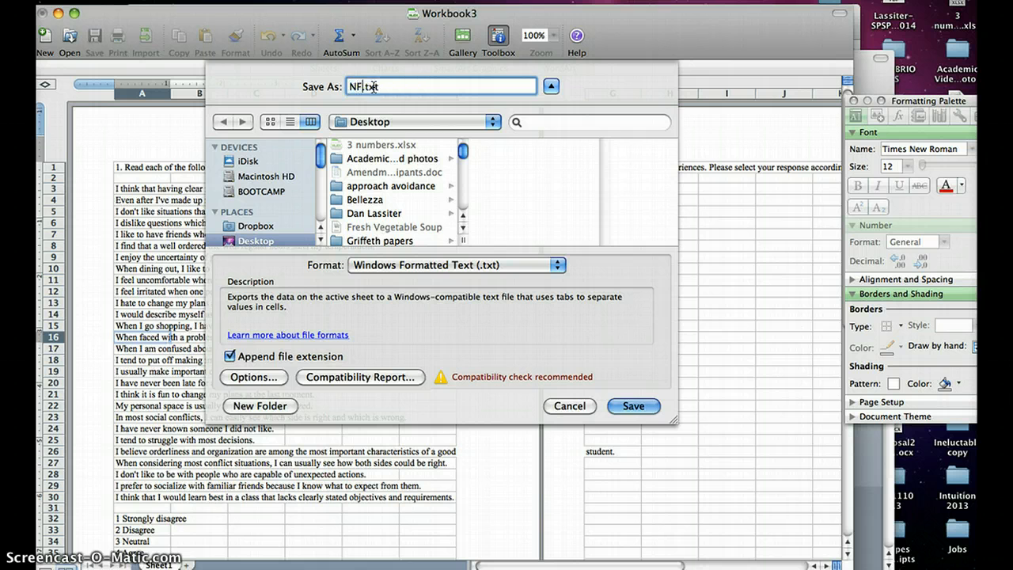
text(clourew)
text(ure)
click(631, 406)
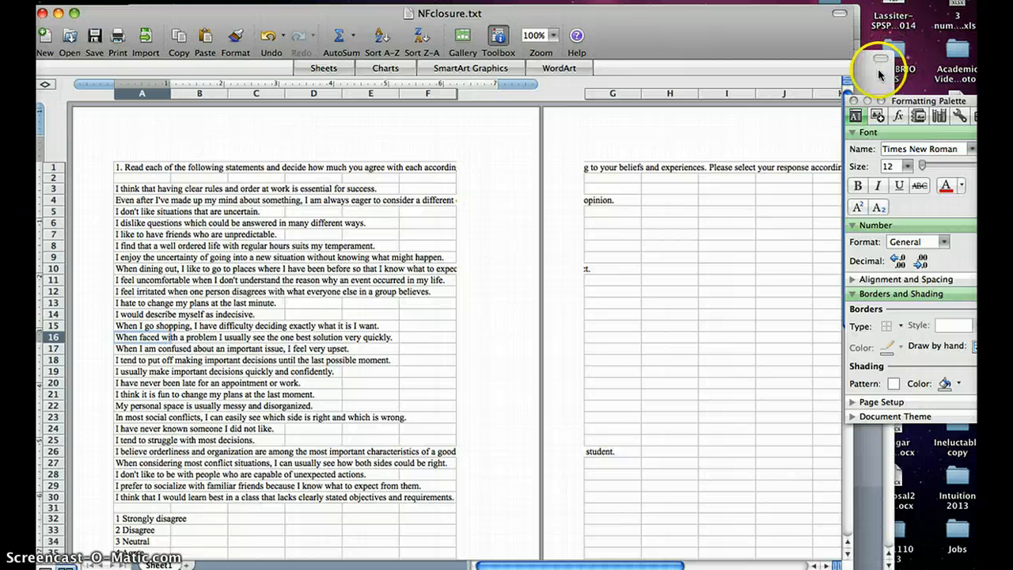
Close Questions closure cognition2.doc in Word without saving its changes.
click(877, 70)
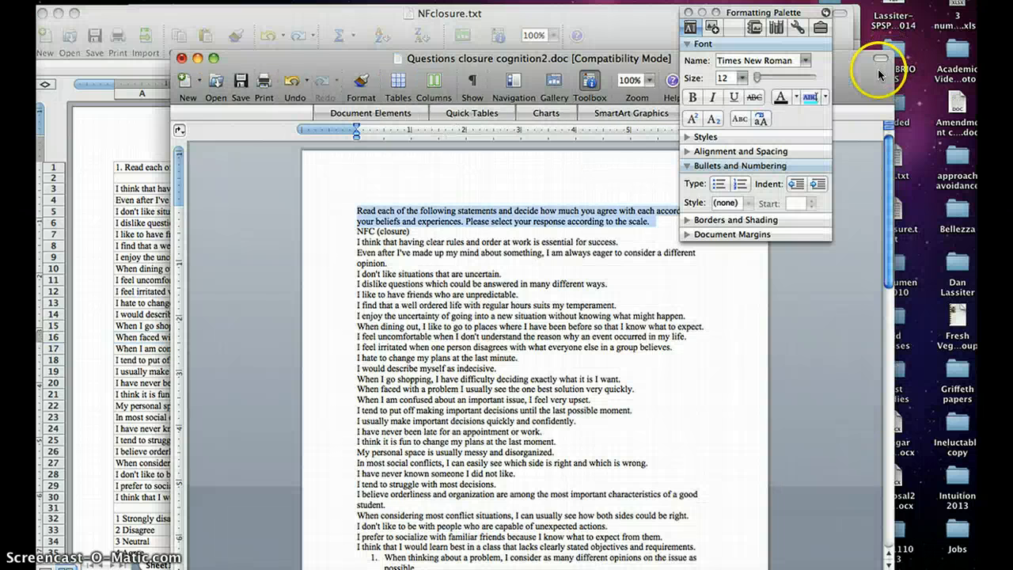
click(182, 61)
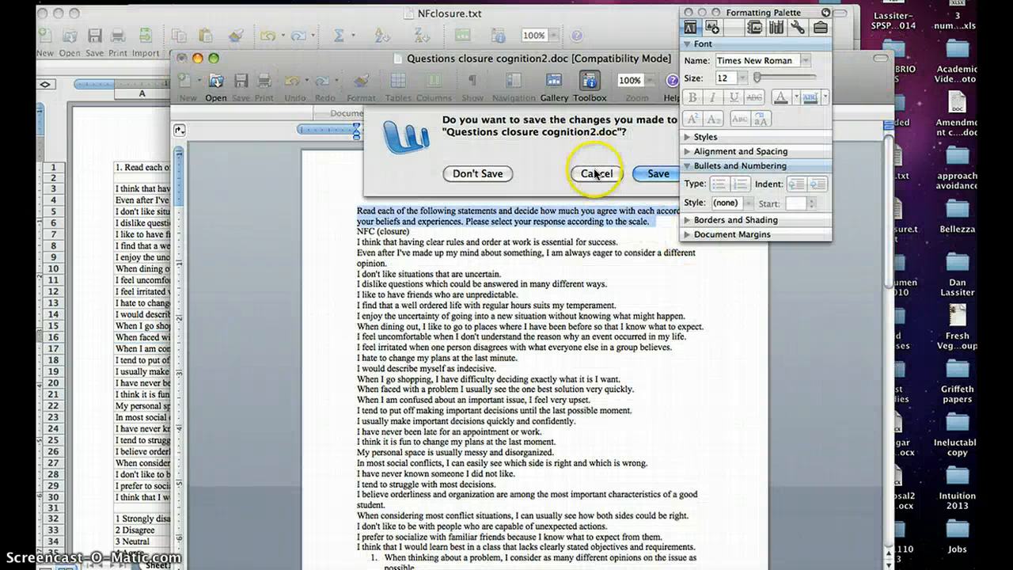
click(470, 173)
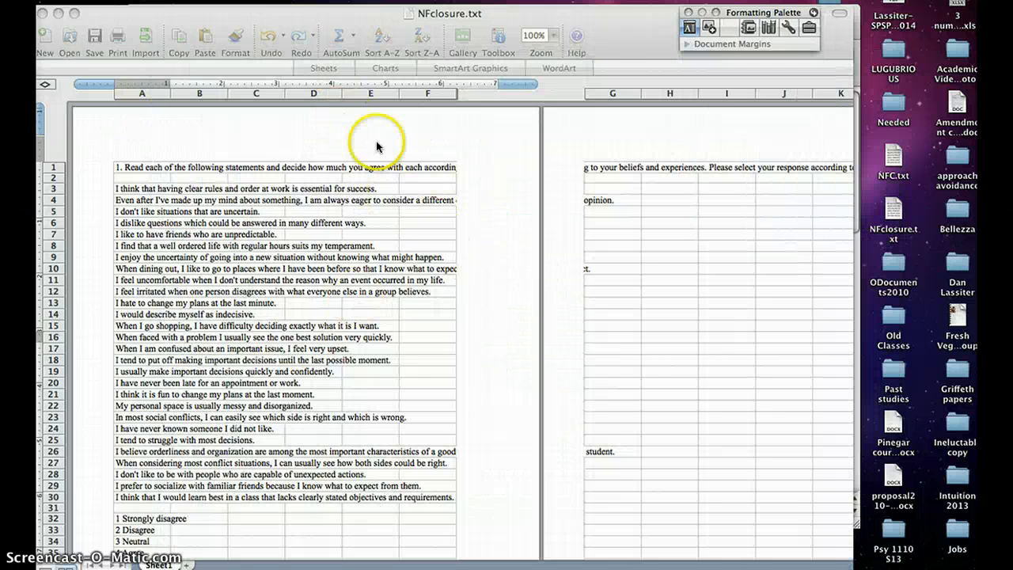
Switch to the Qualtrics survey in the browser and import NFclosure.txt from the Desktop into it.
key(super+Tab)
key(super+Tab)
key(super+Tab)
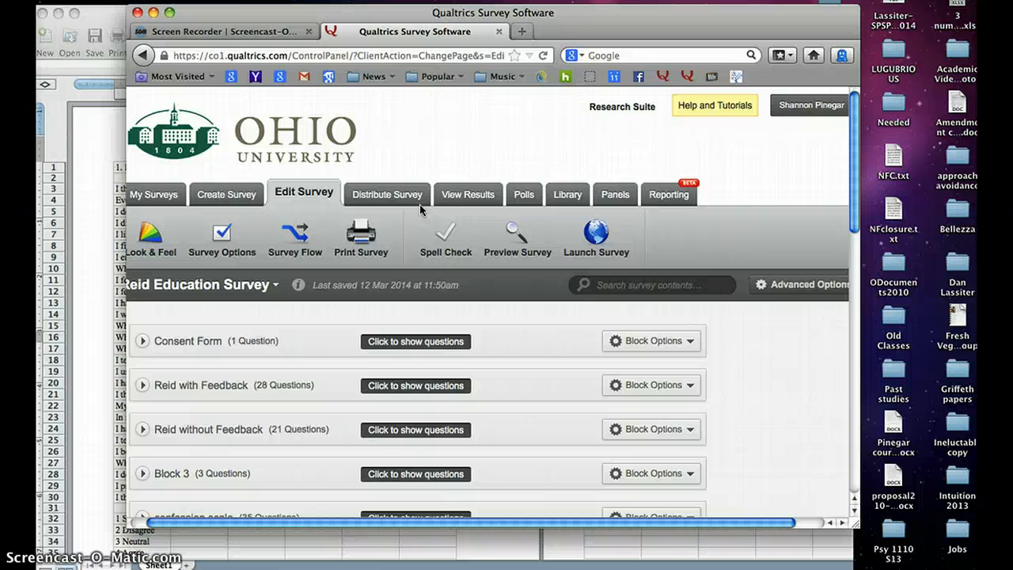
click(778, 284)
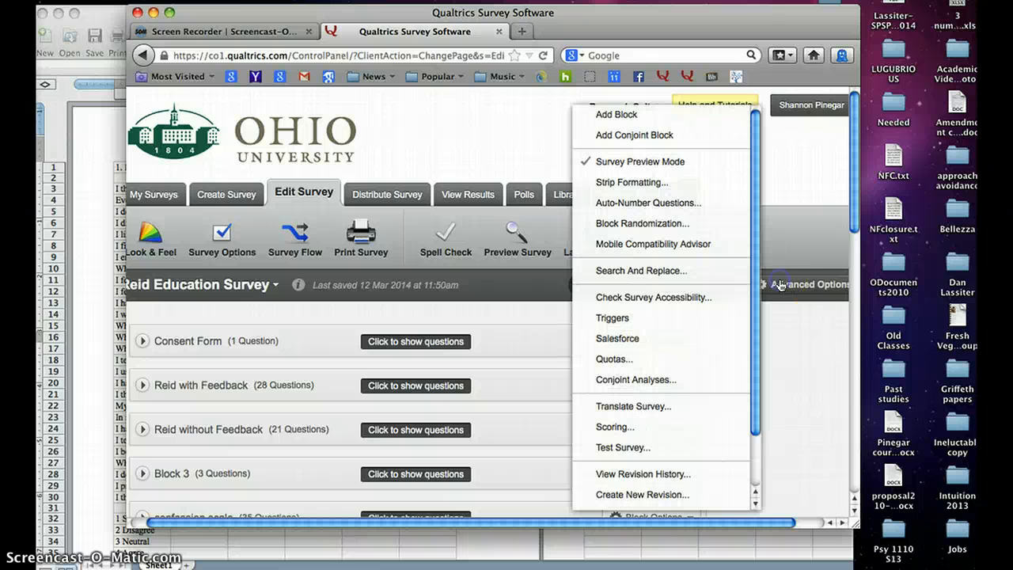
scroll(583, 300, down, 3)
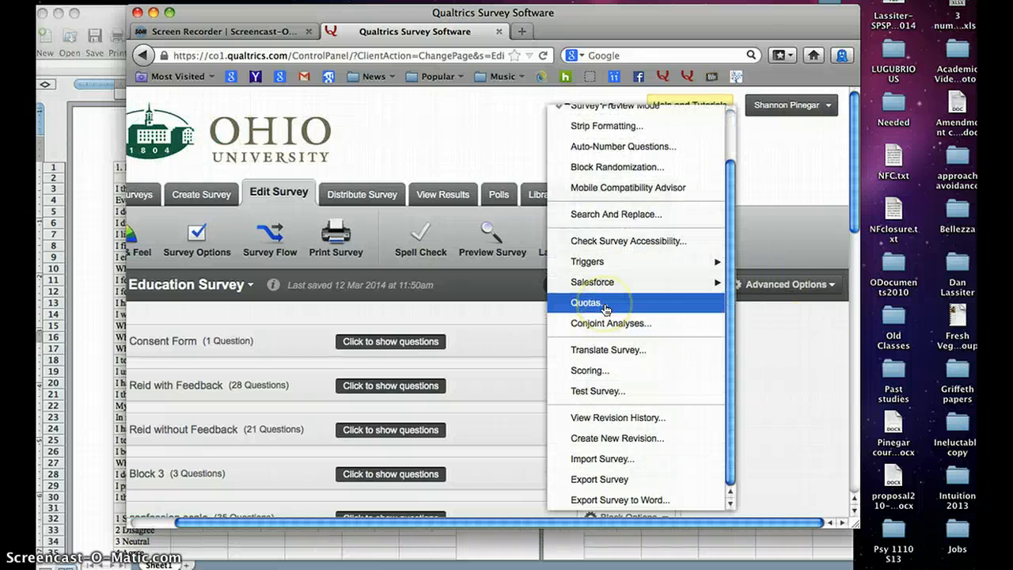
click(582, 460)
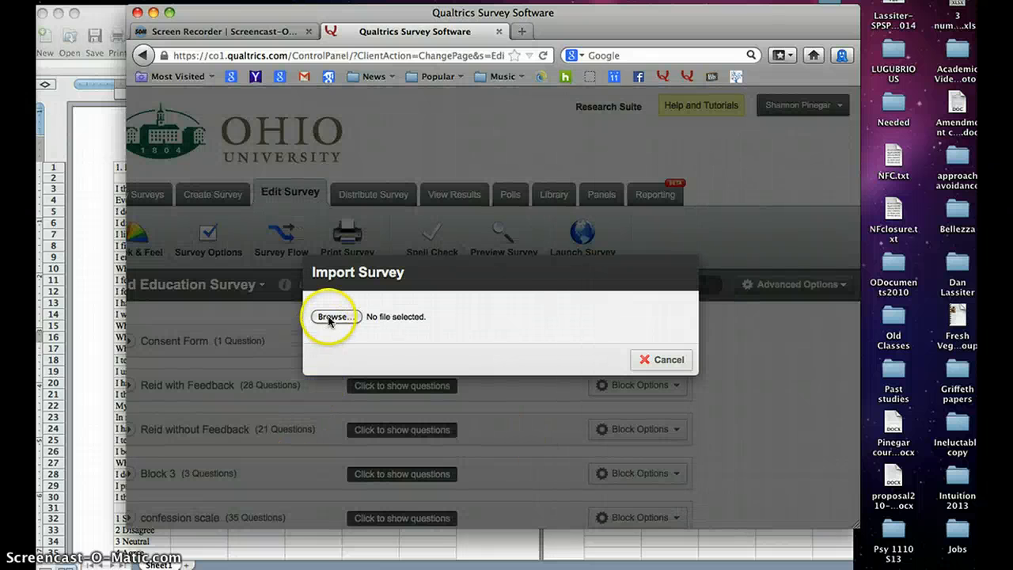
click(331, 317)
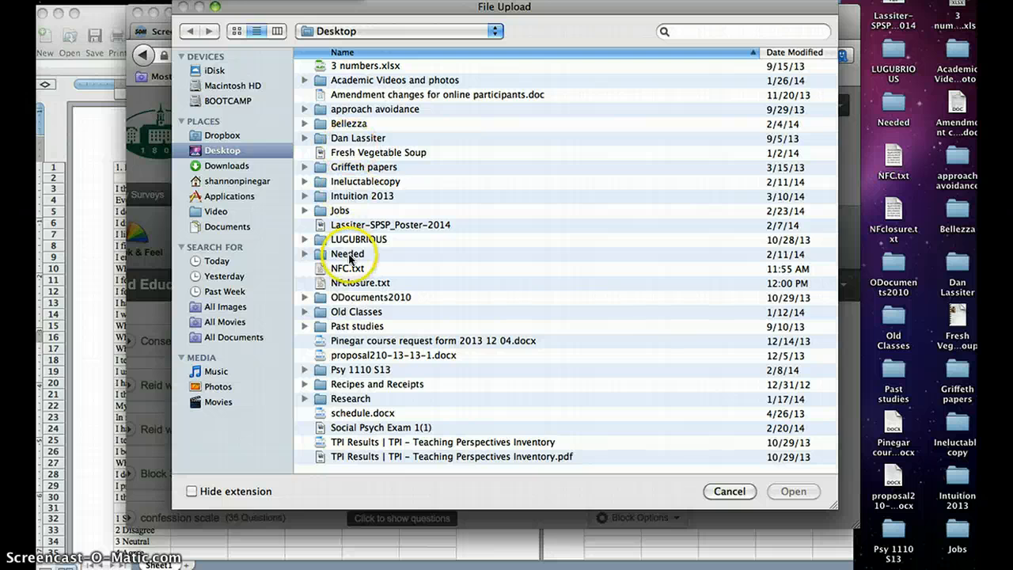
double_click(336, 282)
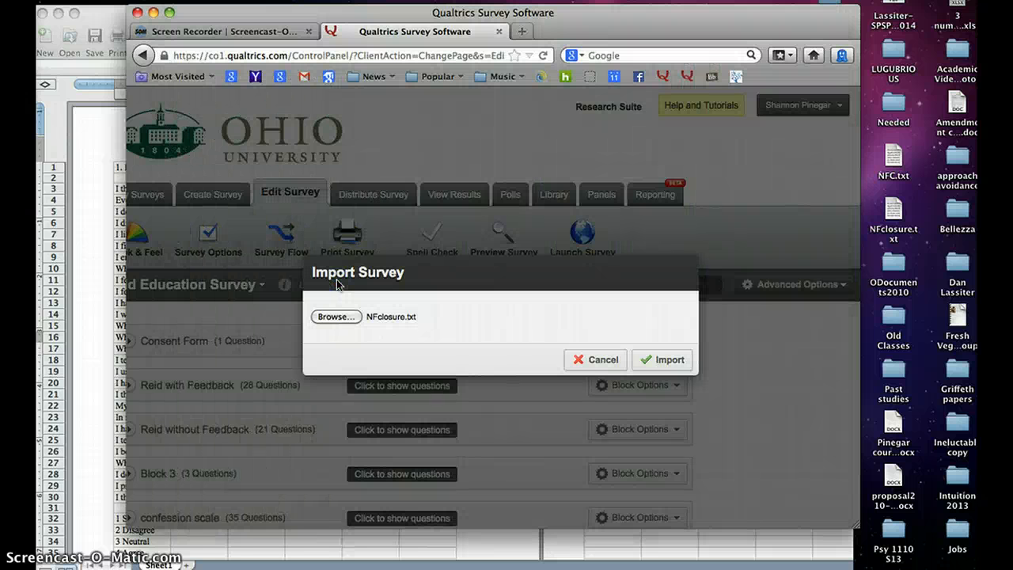
click(663, 362)
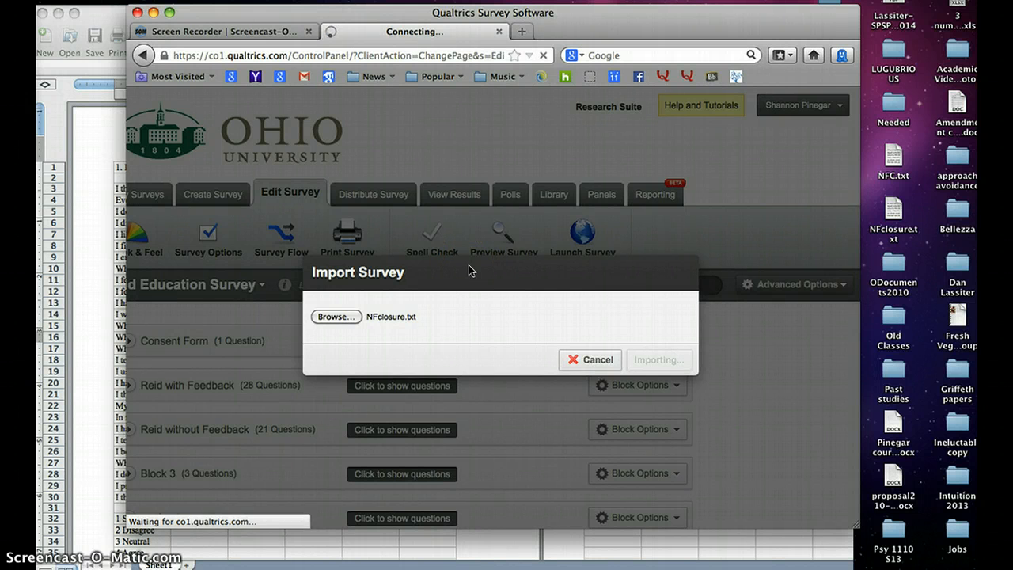
Expand the newly imported one-question block above the No Reid block to check its statements and answer scale.
scroll(400, 301, down, 3)
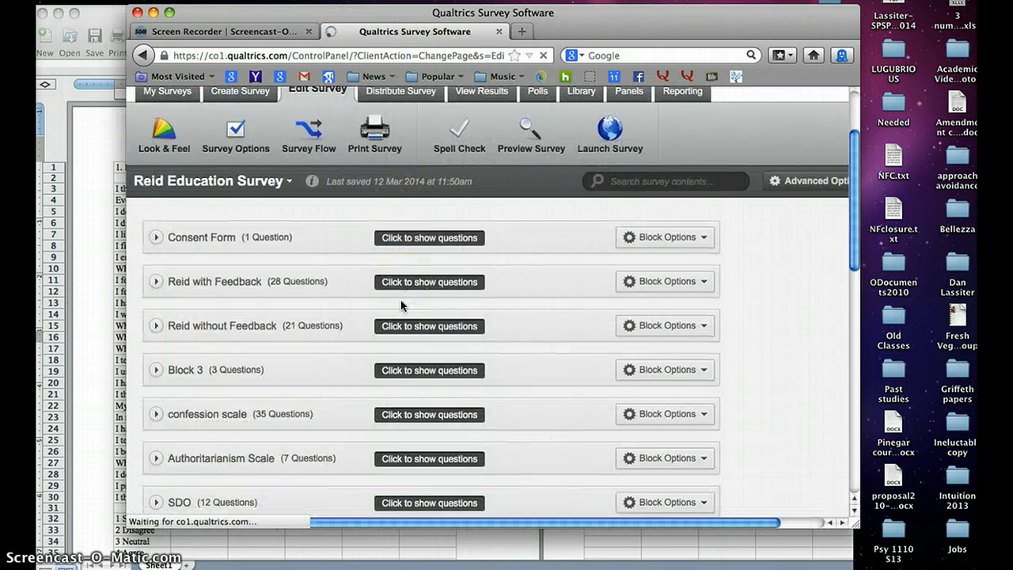
scroll(400, 304, down, 5)
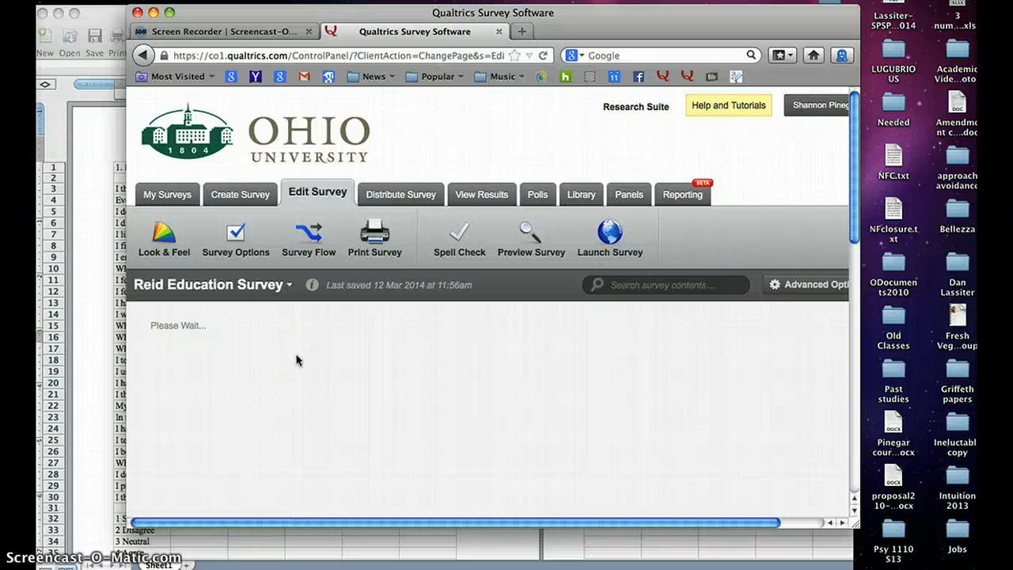
click(278, 376)
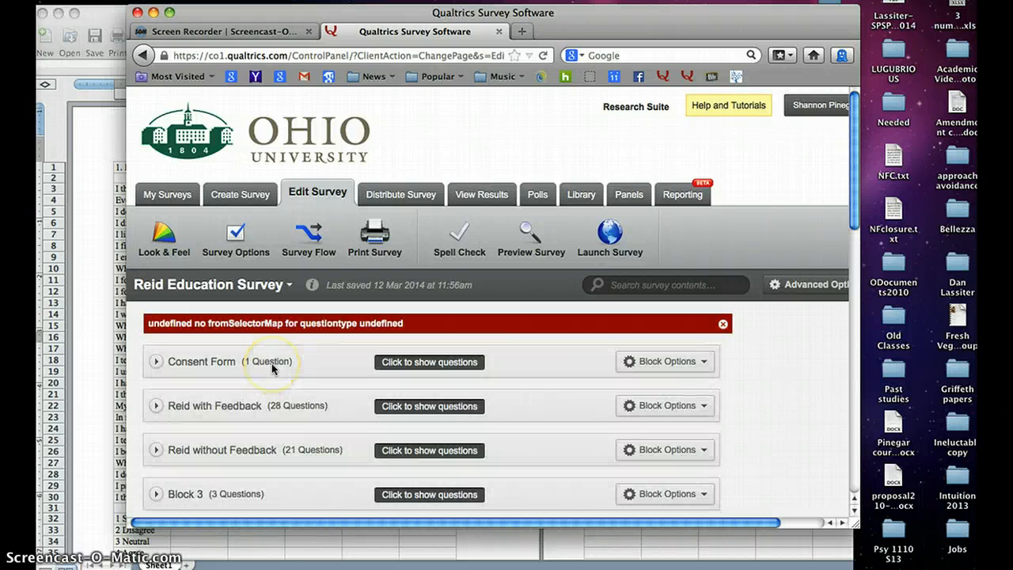
scroll(271, 368, down, 5)
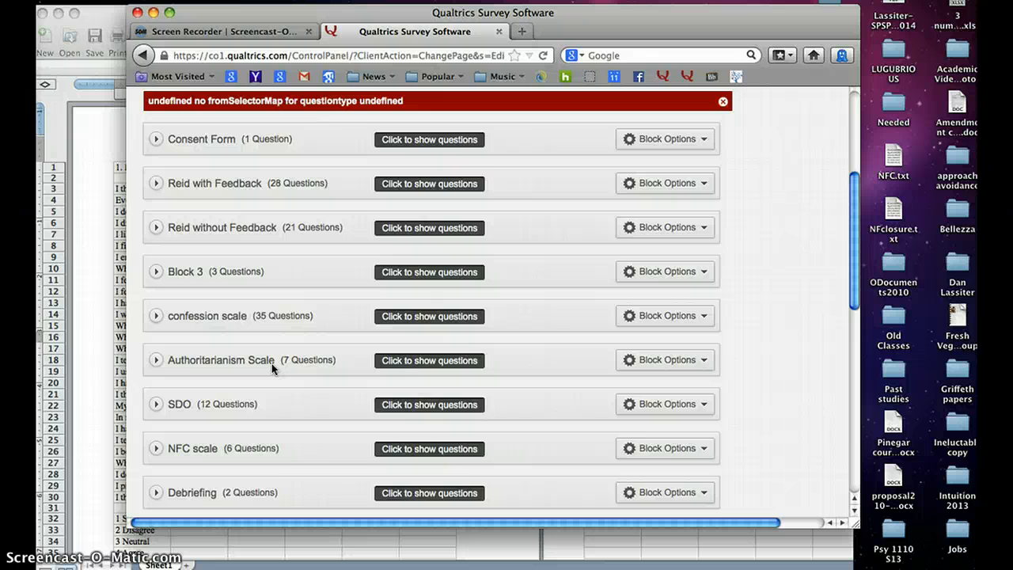
scroll(271, 363, down, 5)
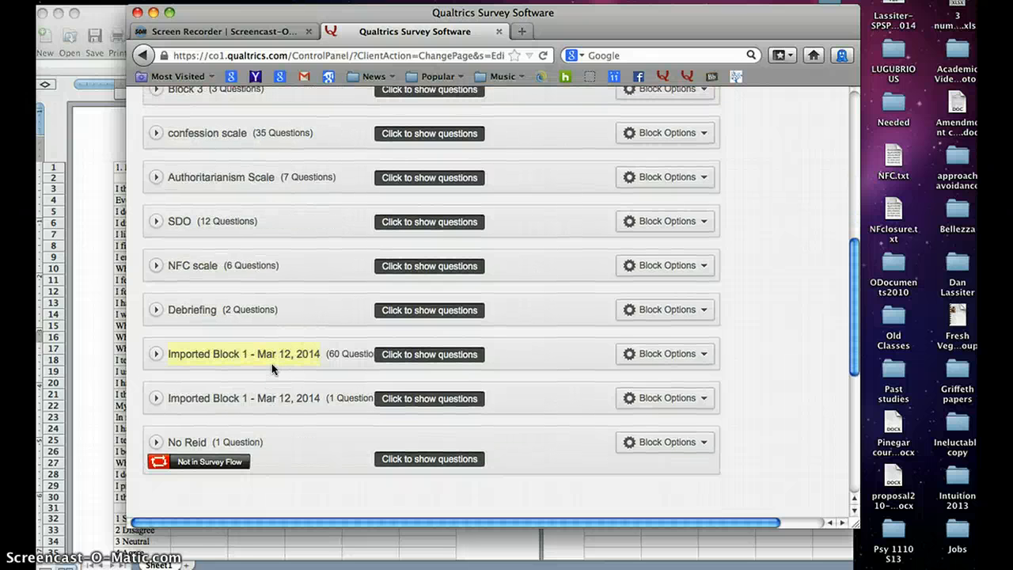
click(155, 398)
scroll(236, 370, down, 2)
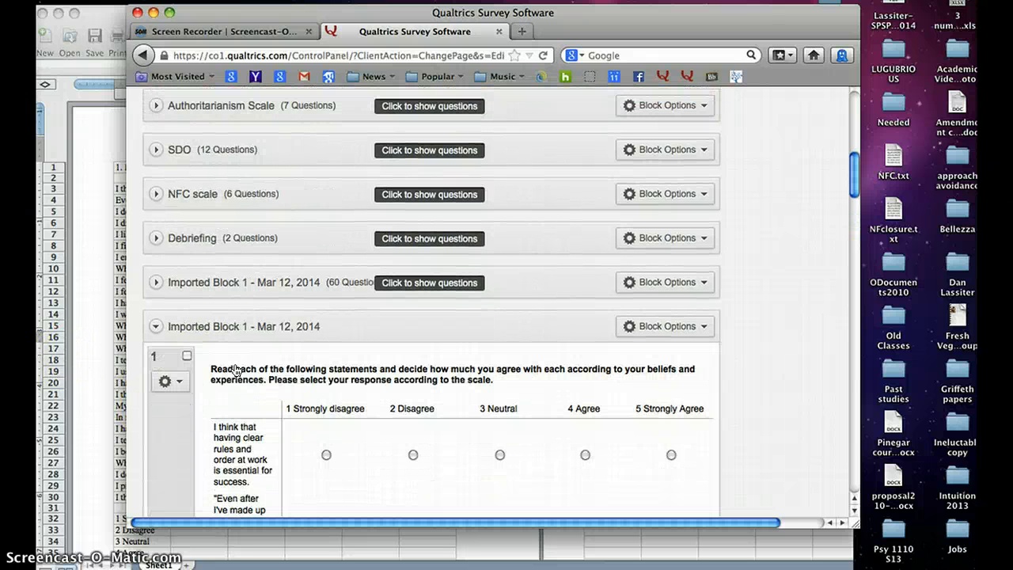
scroll(236, 370, down, 2)
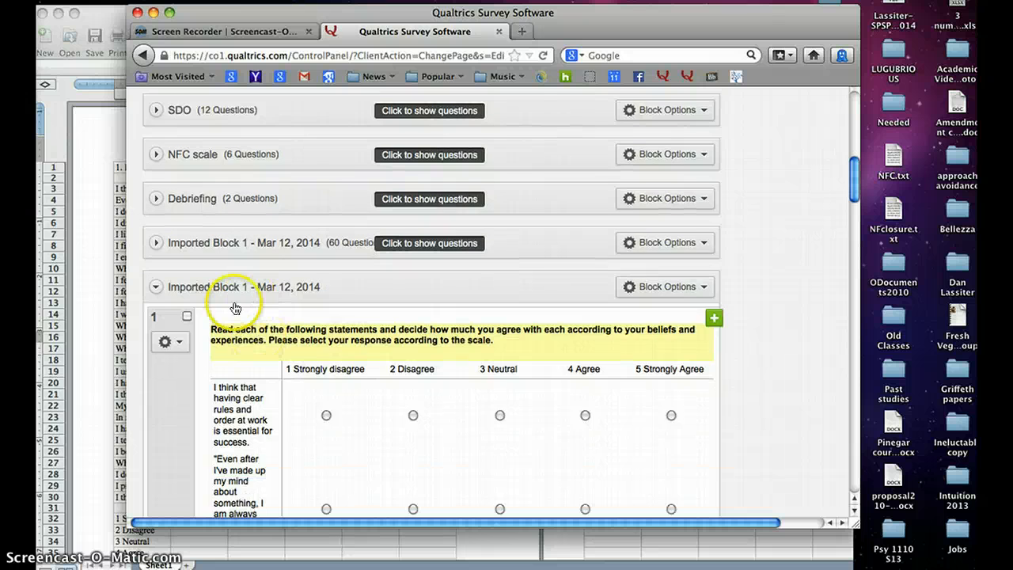
scroll(235, 308, down, 6)
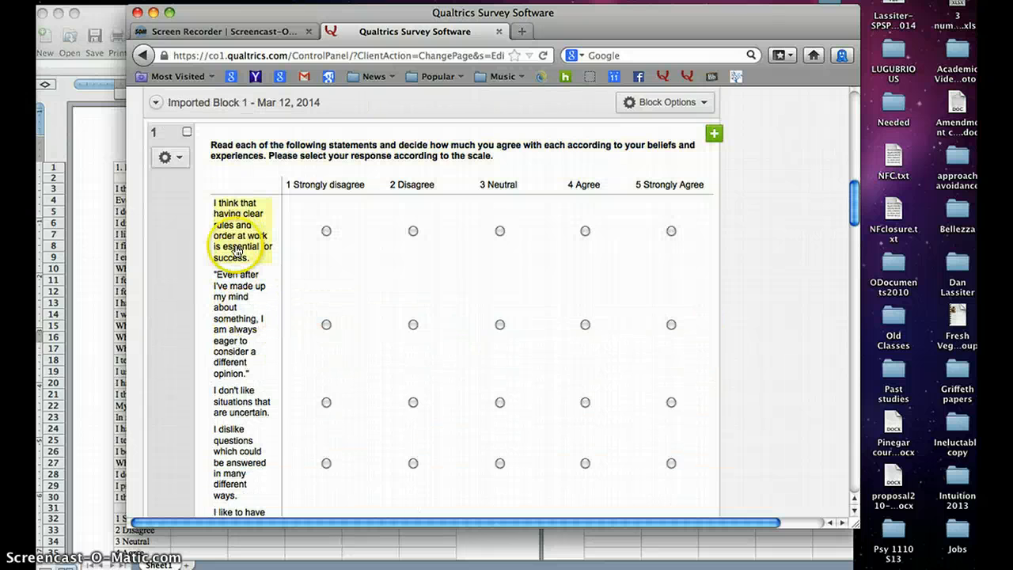
Select the imported matrix question and widen its statement column so the statements wrap onto fewer lines.
click(285, 240)
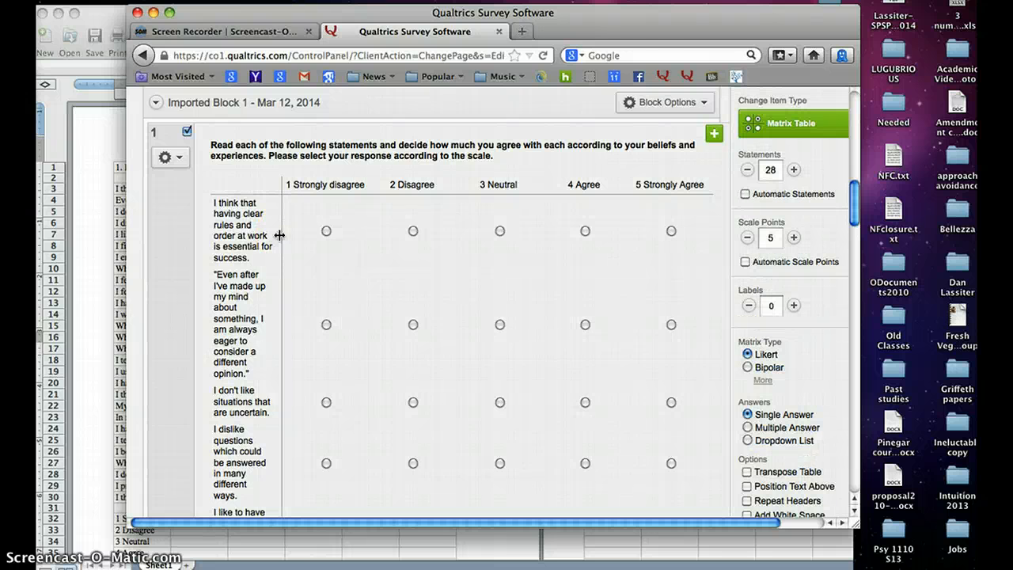
drag(303, 242, 344, 231)
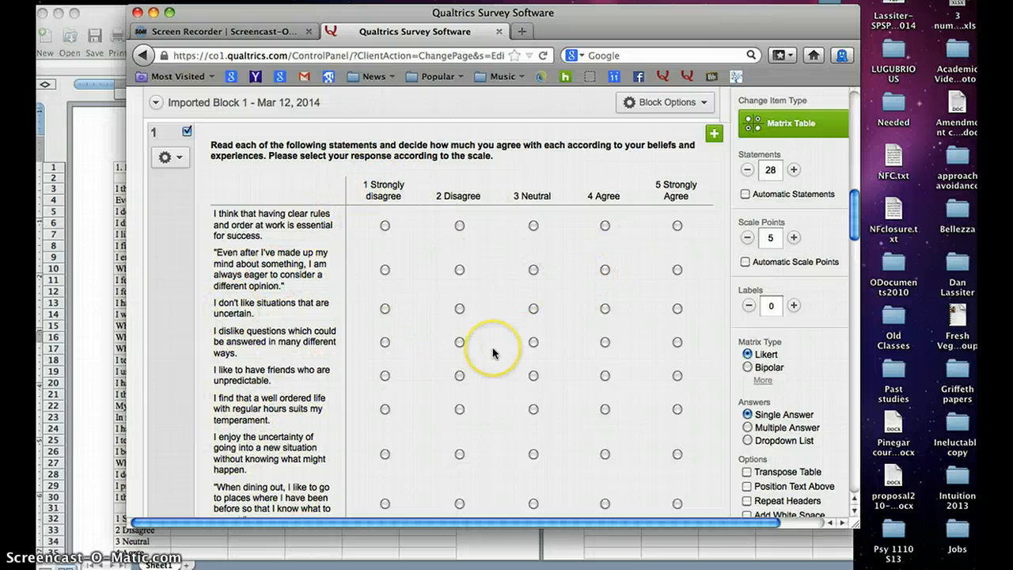
scroll(493, 349, down, 4)
scroll(492, 353, down, 8)
scroll(492, 353, up, 6)
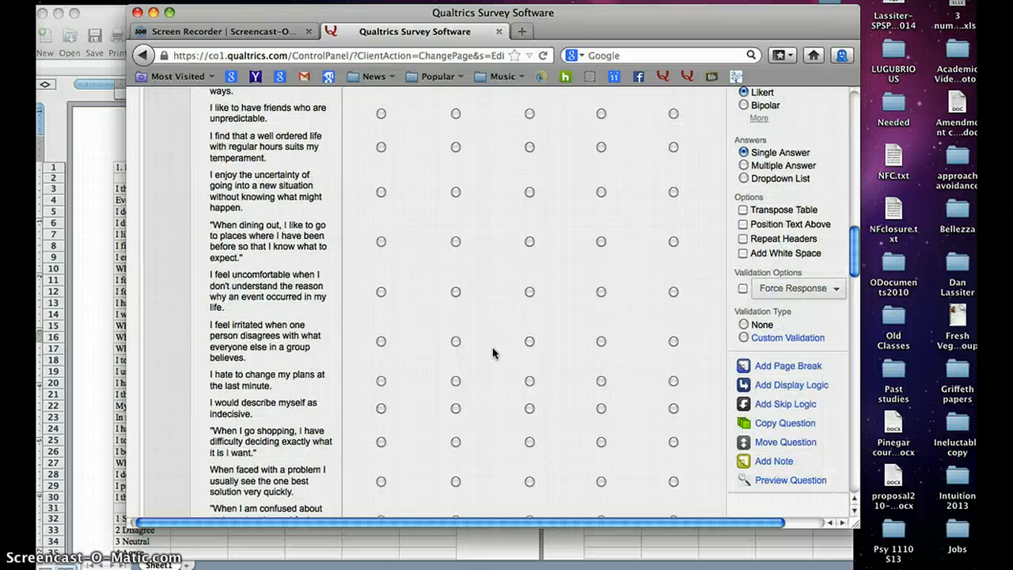
scroll(474, 354, up, 1)
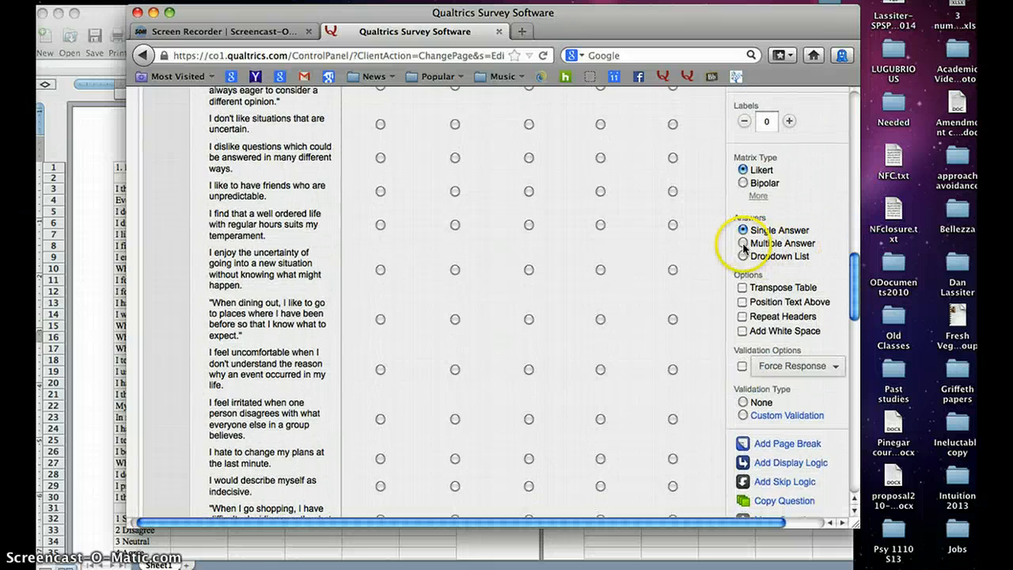
Turn on Position Text Above for the imported matrix question and review the layout of all its statements.
click(742, 183)
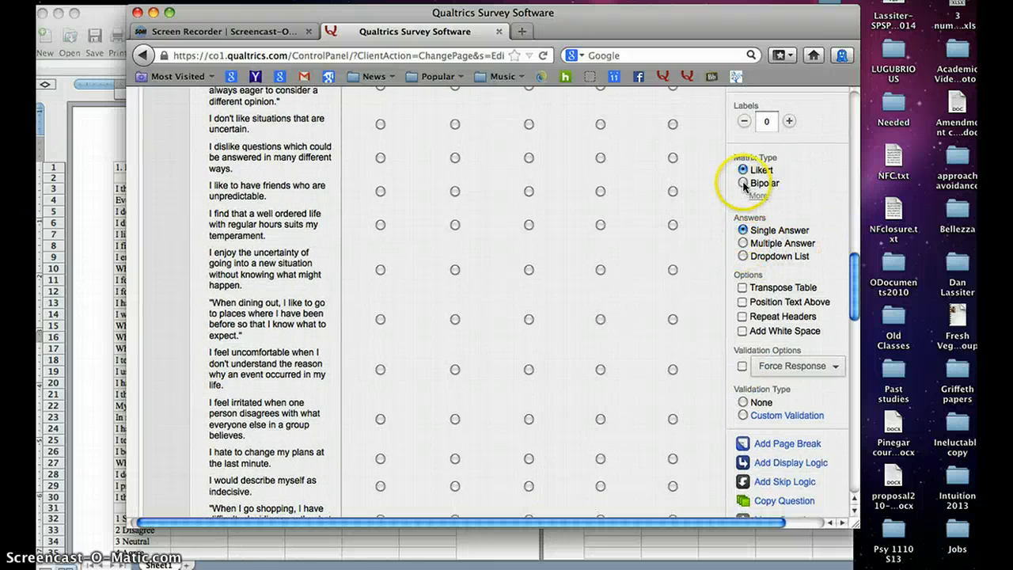
click(742, 137)
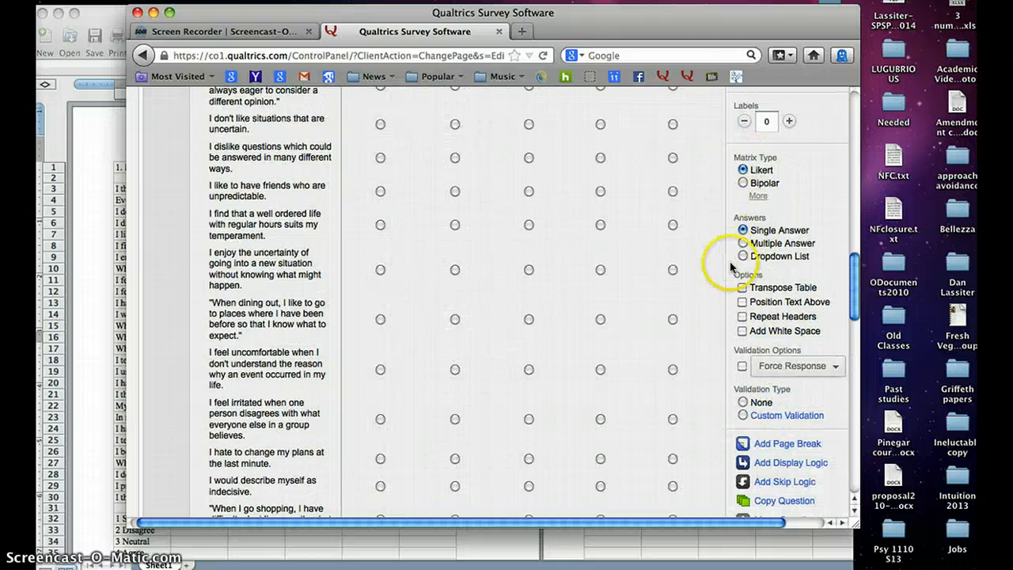
click(742, 302)
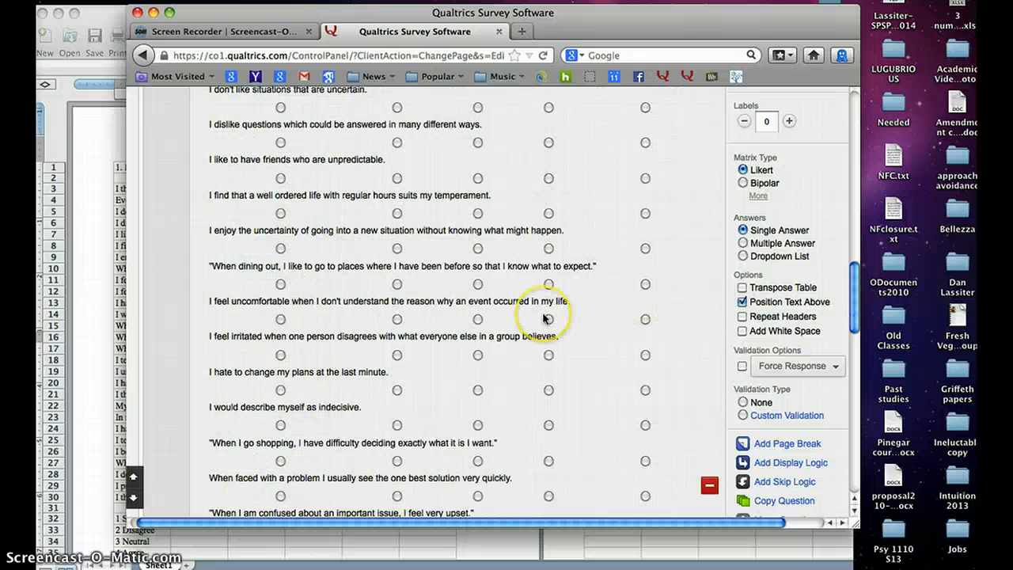
scroll(544, 318, up, 4)
scroll(544, 318, down, 10)
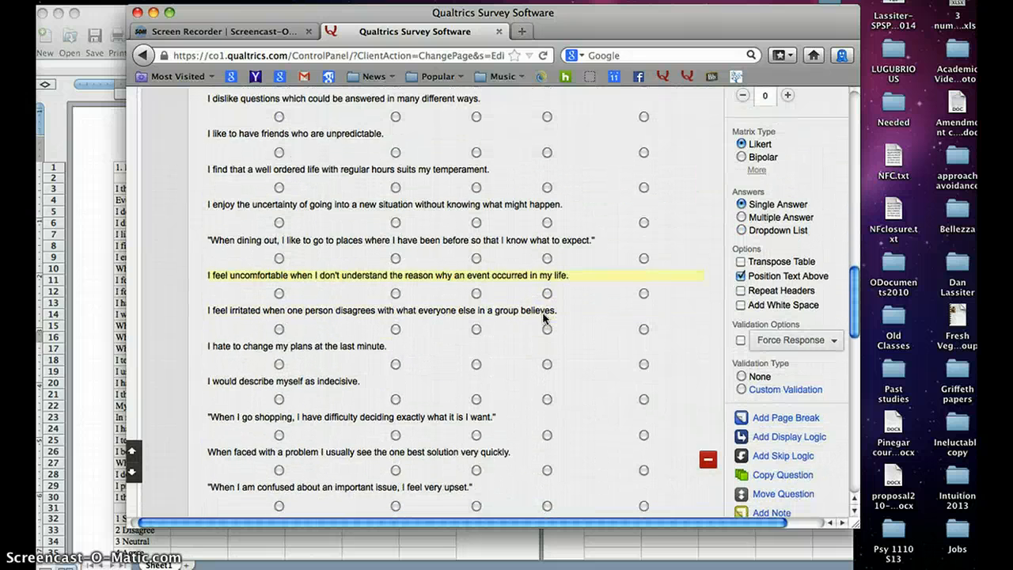
scroll(543, 318, down, 4)
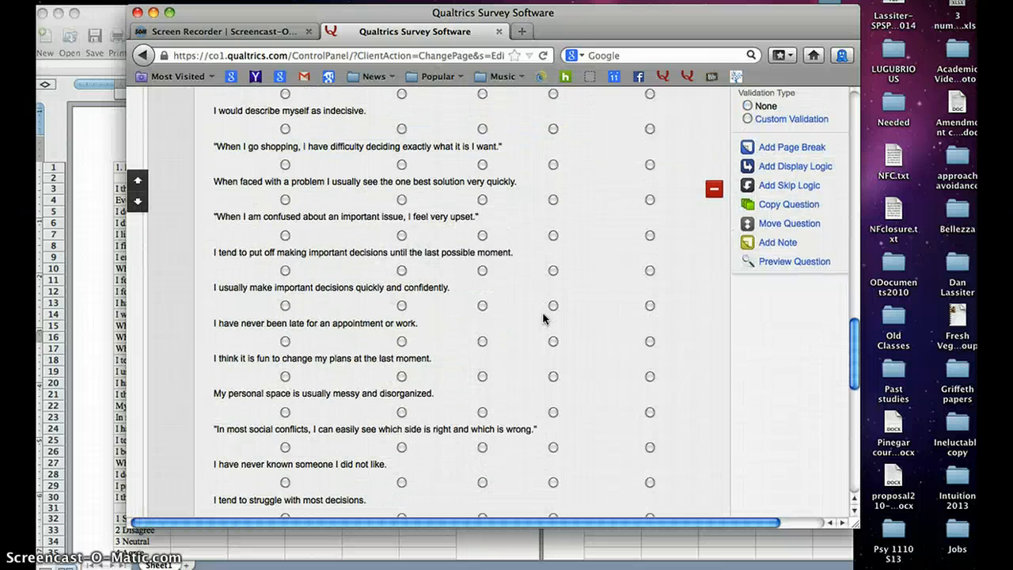
scroll(543, 318, down, 10)
scroll(543, 318, up, 15)
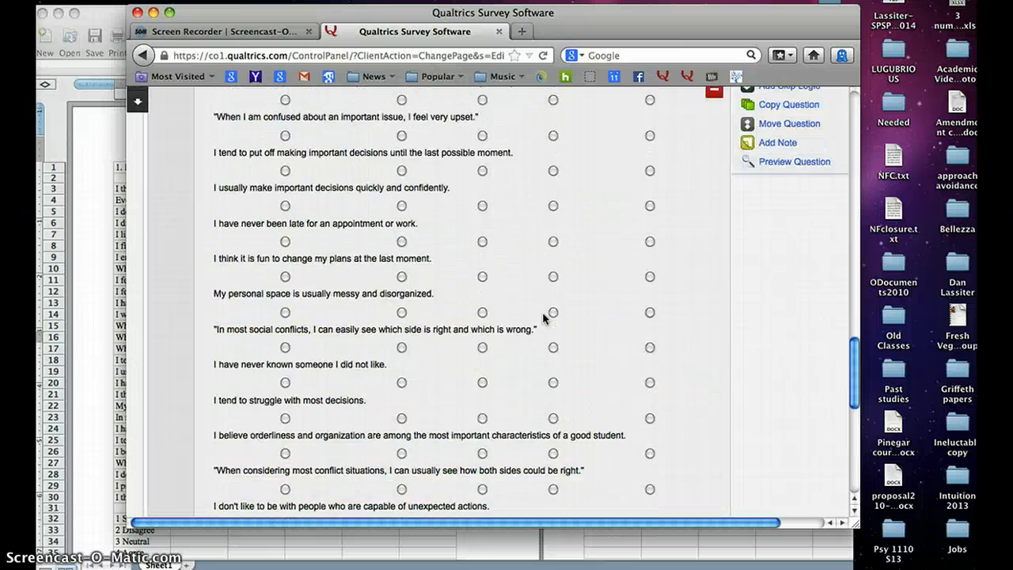
scroll(543, 318, up, 6)
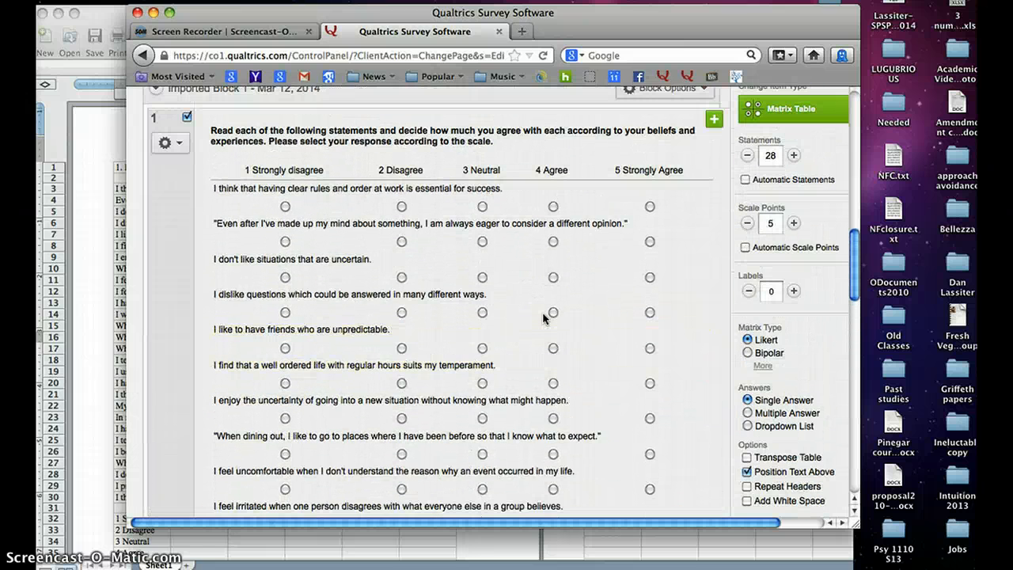